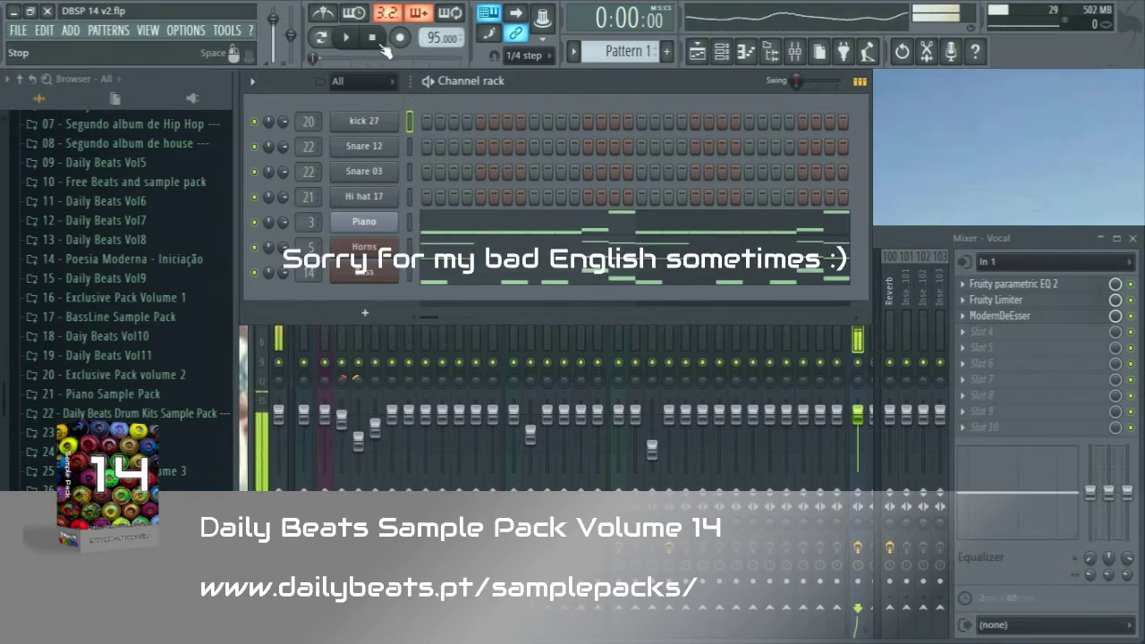
Step: Play the beat while viewing the Intro section's pattern clips up close in the playlist, and stop playback
{"action": "left_click", "coordinate": [347, 38]}
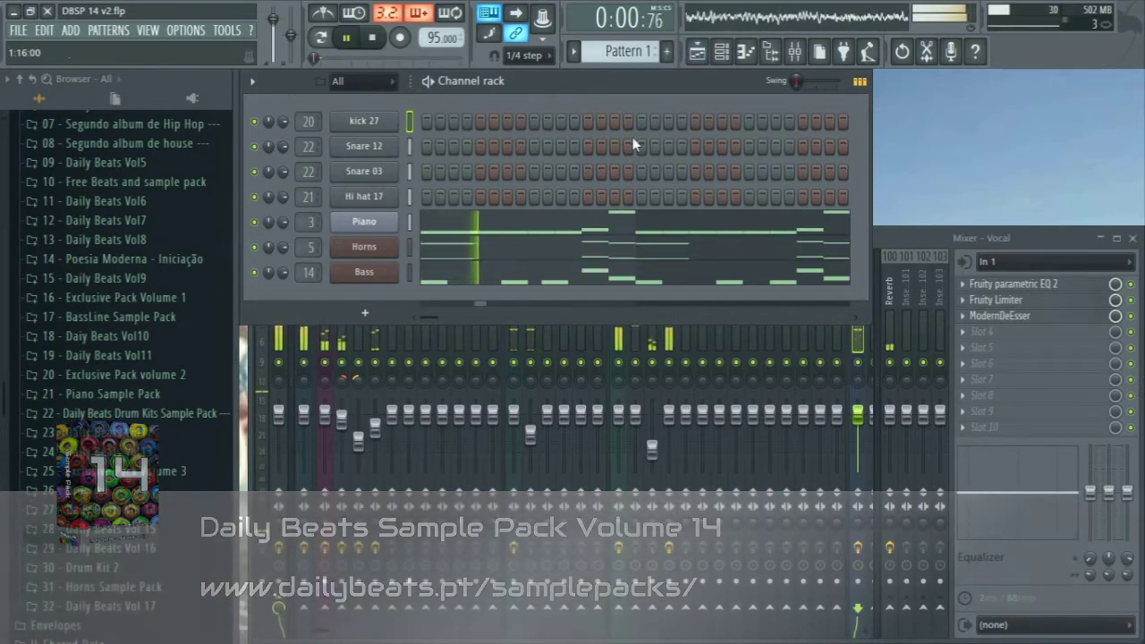
{"action": "left_click", "coordinate": [695, 54]}
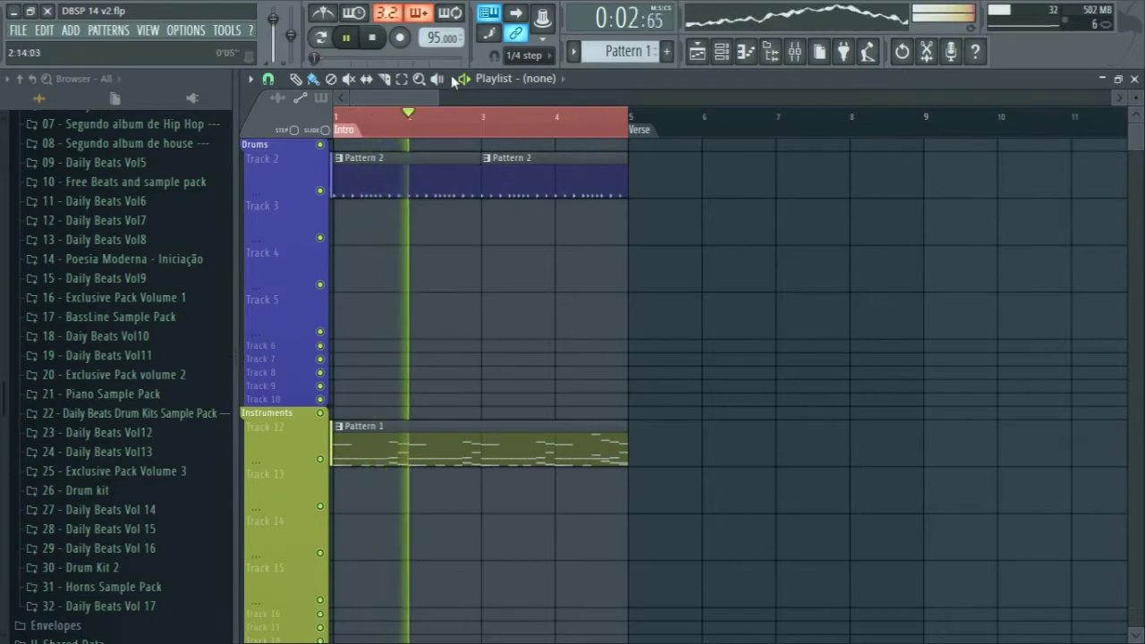
{"action": "left_click_drag", "start_coordinate": [435, 97], "coordinate": [393, 99]}
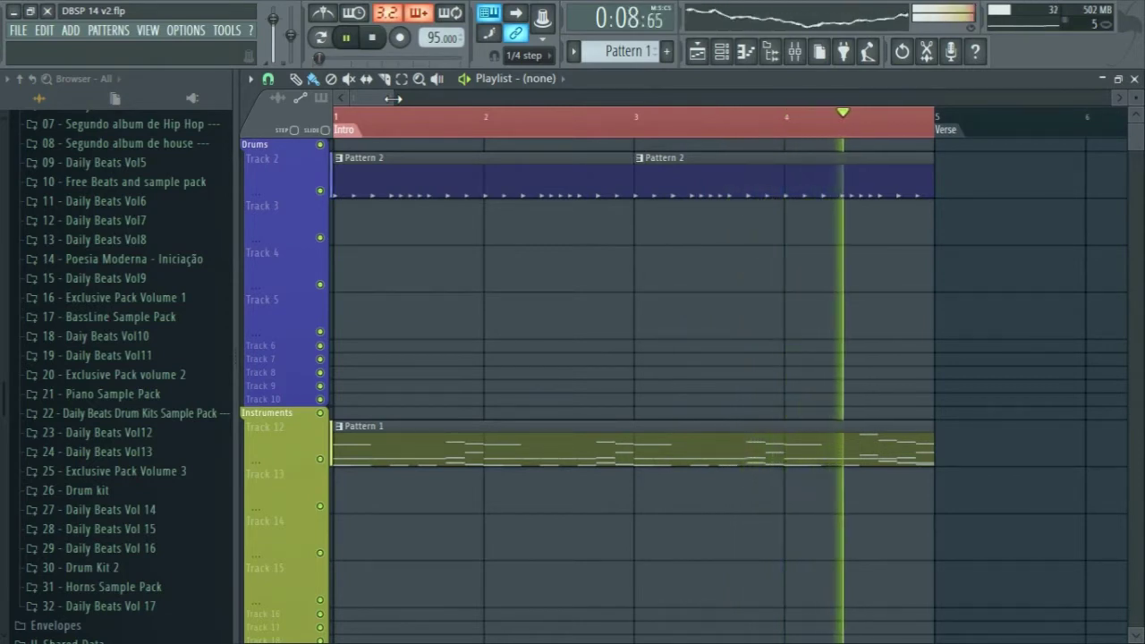
{"action": "left_click", "coordinate": [377, 40]}
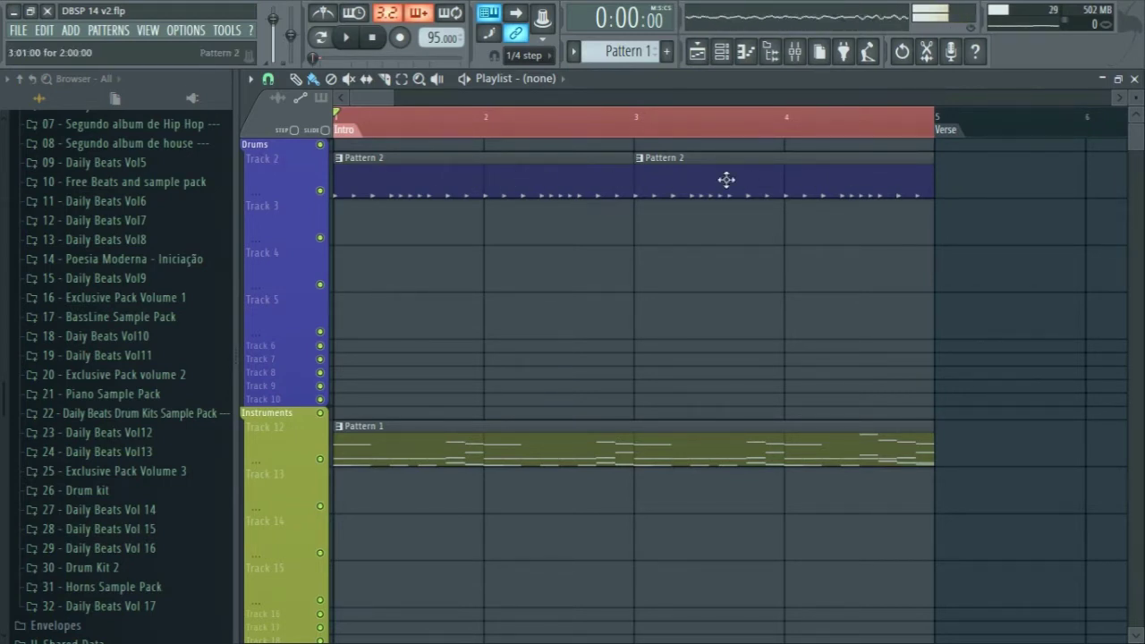
Step: Inspect the Pattern 2 drum clips and the Pattern 1 instrument clip in the playlist and return to the channel rack
{"action": "left_click", "coordinate": [672, 175]}
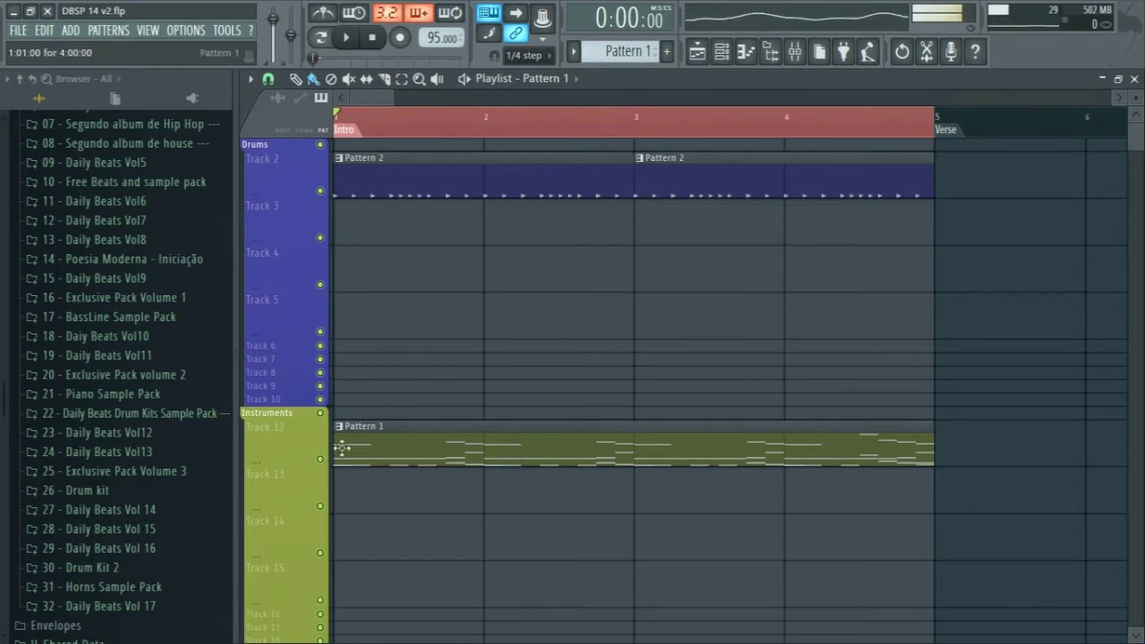
{"action": "left_click", "coordinate": [1135, 79]}
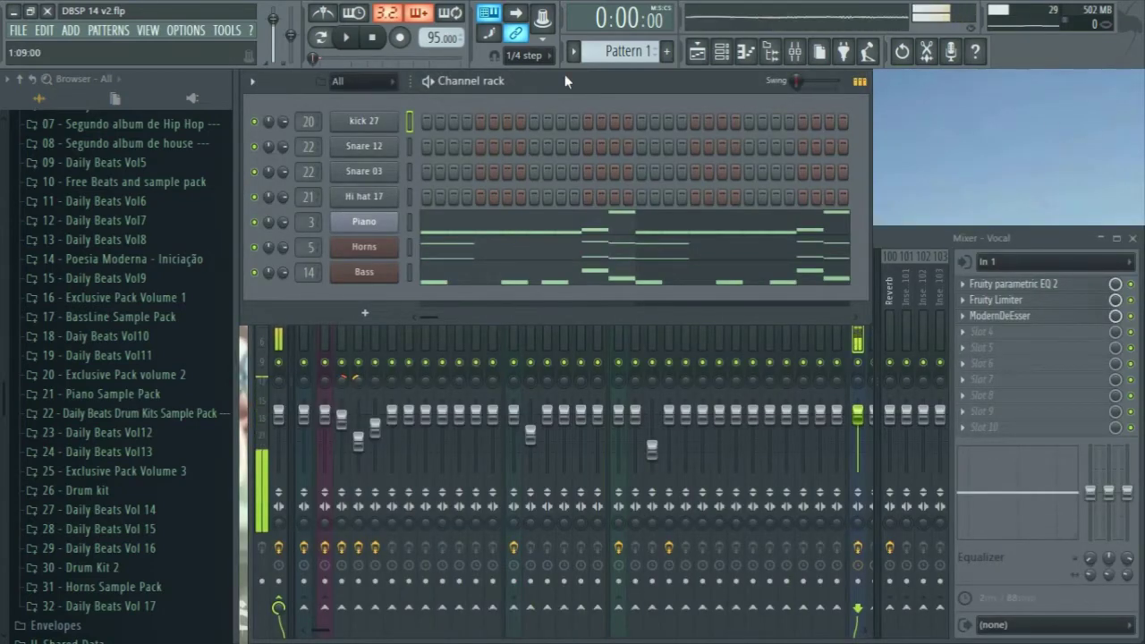
{"action": "left_click", "coordinate": [696, 51]}
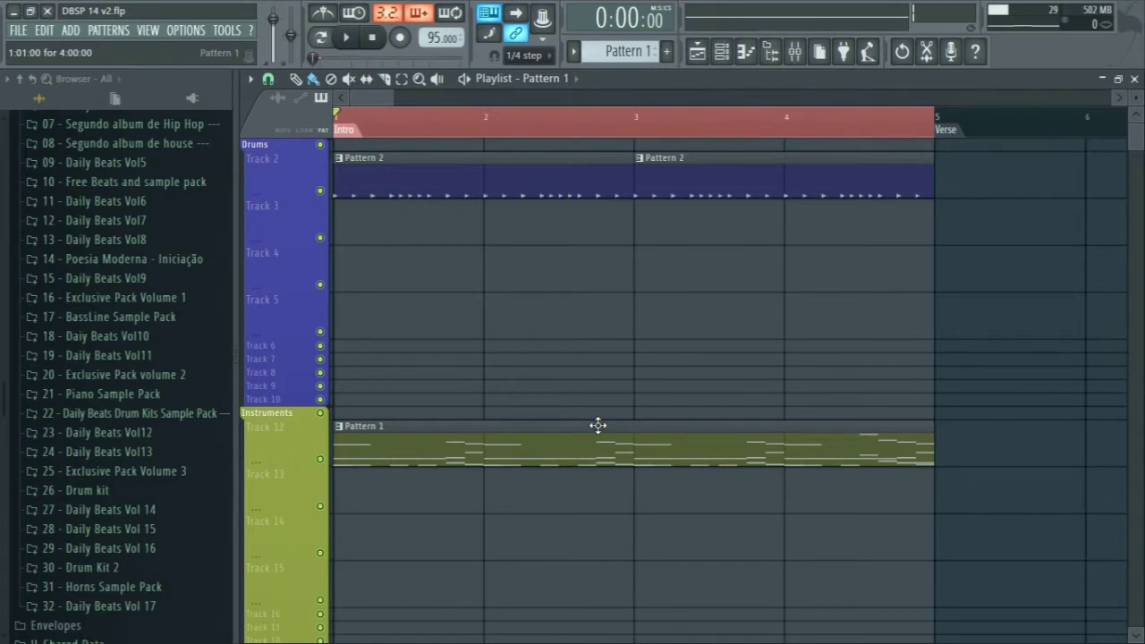
{"action": "left_click", "coordinate": [640, 51]}
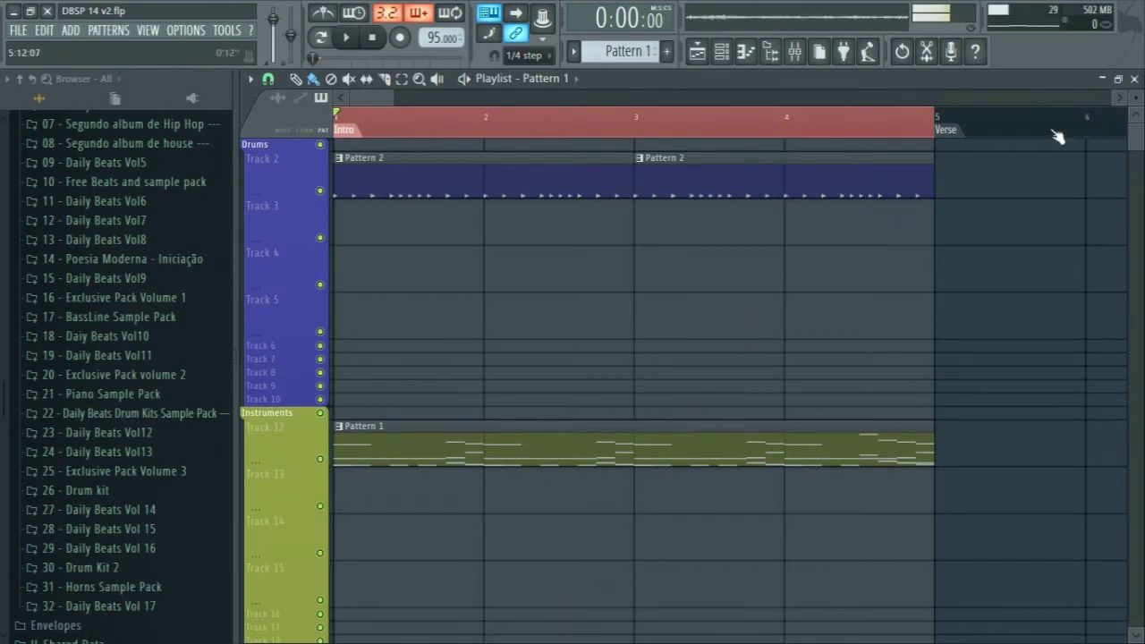
{"action": "left_click", "coordinate": [1135, 79]}
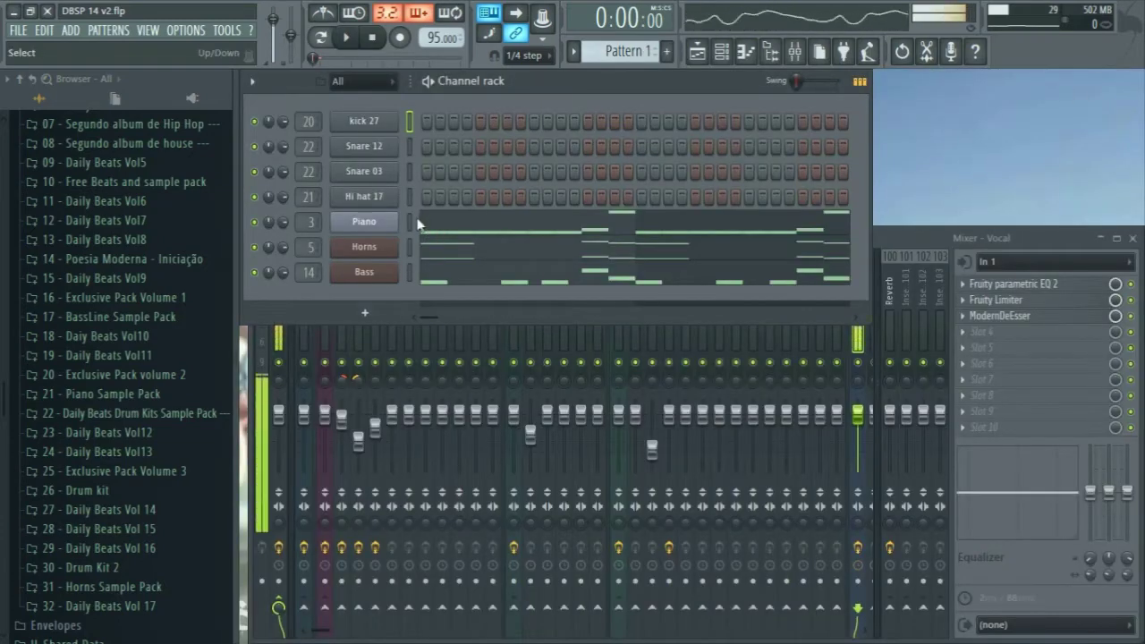
Step: Open the Piano channel's Slicex and preview Dope - piano melody from the 10 - Dope folder of Daily Beats Sample Pack Volume 14
{"action": "left_click", "coordinate": [384, 232]}
{"action": "left_click_drag", "start_coordinate": [499, 88], "coordinate": [593, 55]}
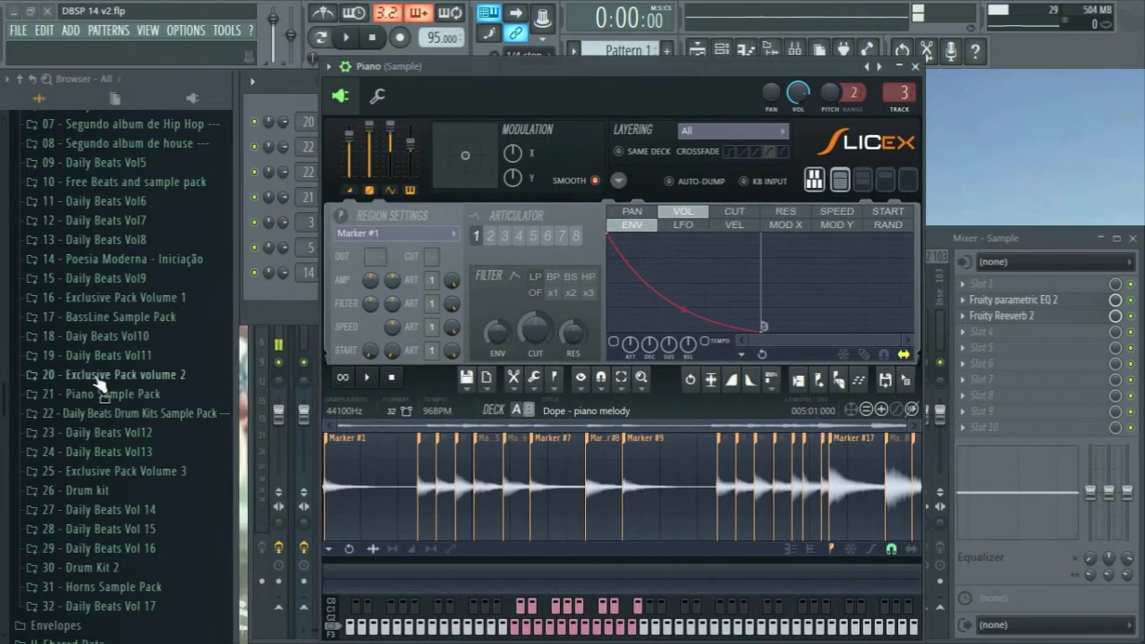
{"action": "left_click", "coordinate": [123, 517]}
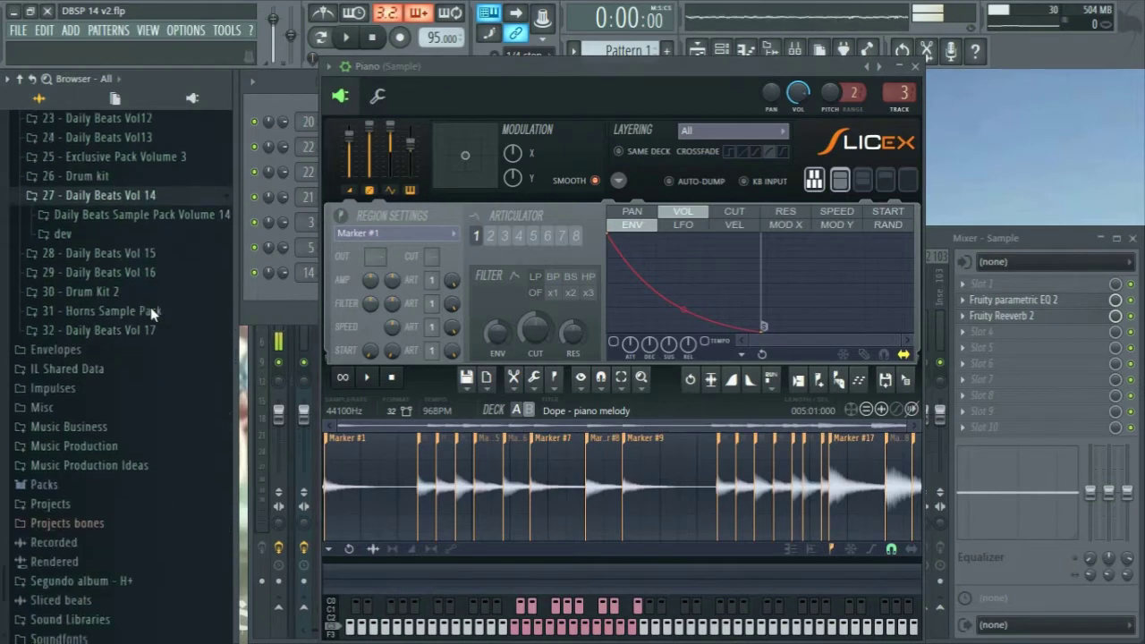
{"action": "left_click", "coordinate": [154, 216]}
{"action": "left_click_drag", "start_coordinate": [234, 327], "coordinate": [264, 327]}
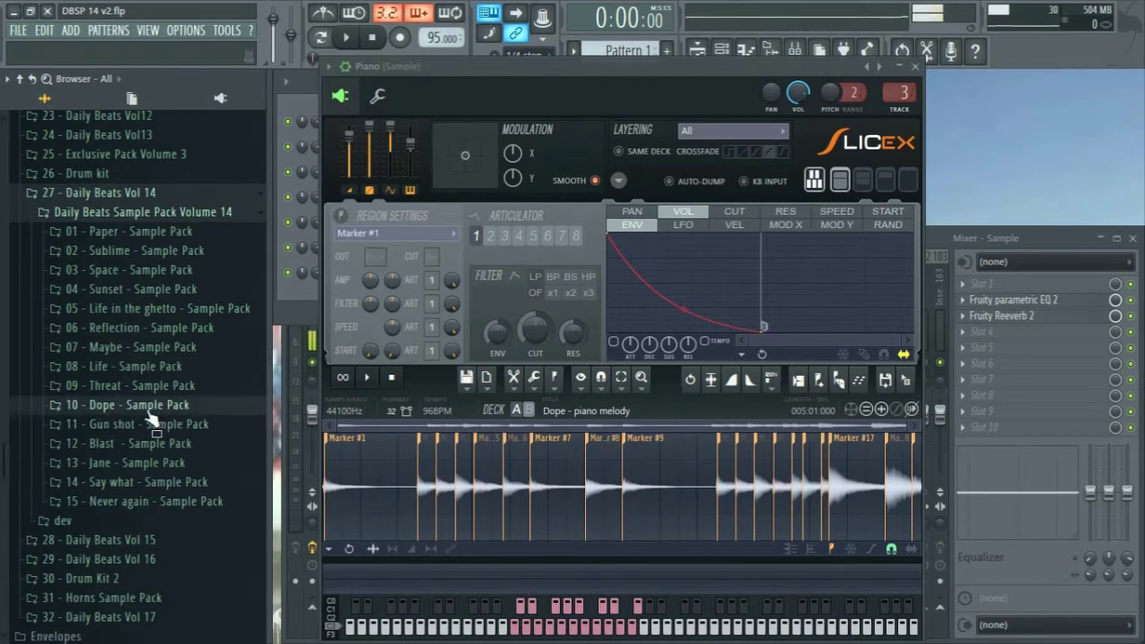
{"action": "left_click", "coordinate": [163, 406]}
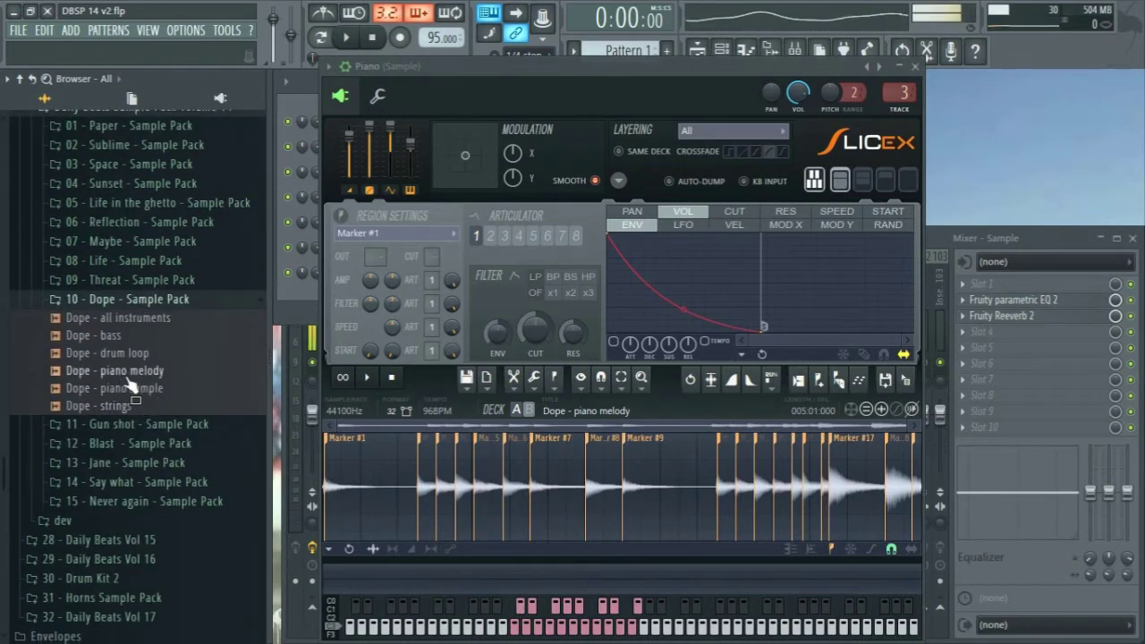
{"action": "left_click", "coordinate": [149, 375]}
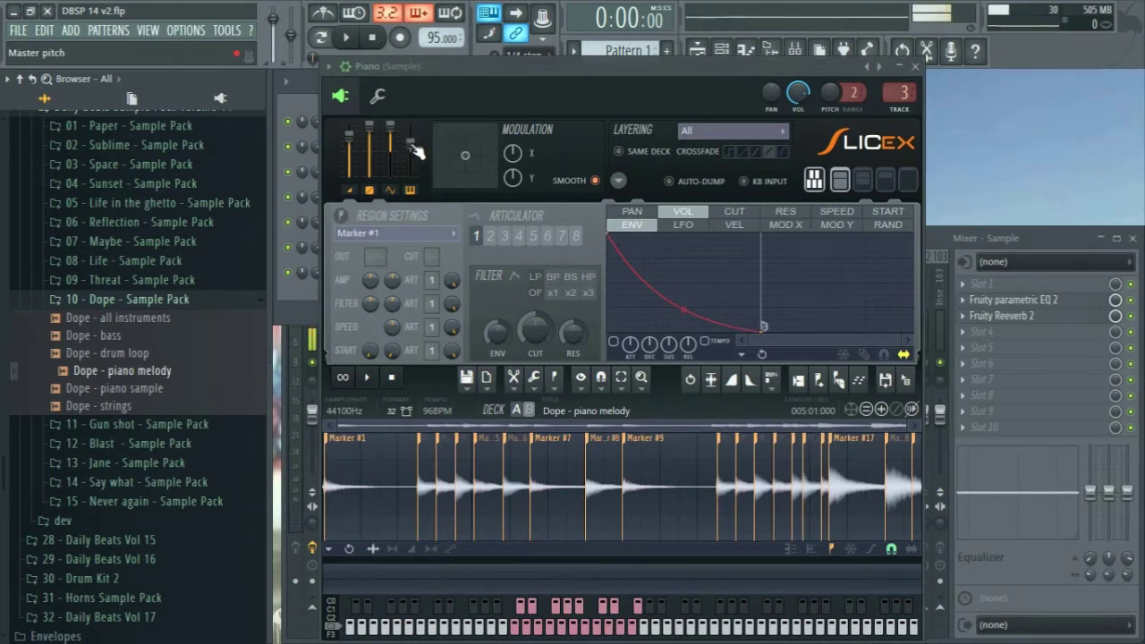
Step: Set the Piano channel's Slicex master pitch to +350 cents and close the plugin
{"action": "left_click_drag", "start_coordinate": [413, 145], "coordinate": [412, 151]}
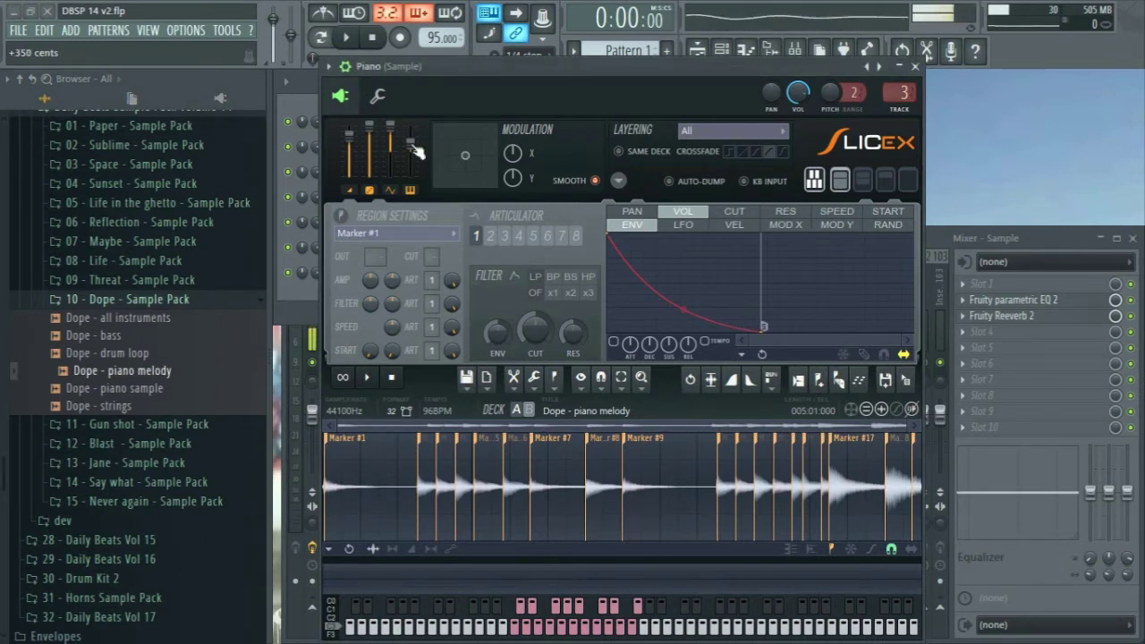
{"action": "left_click", "coordinate": [914, 66]}
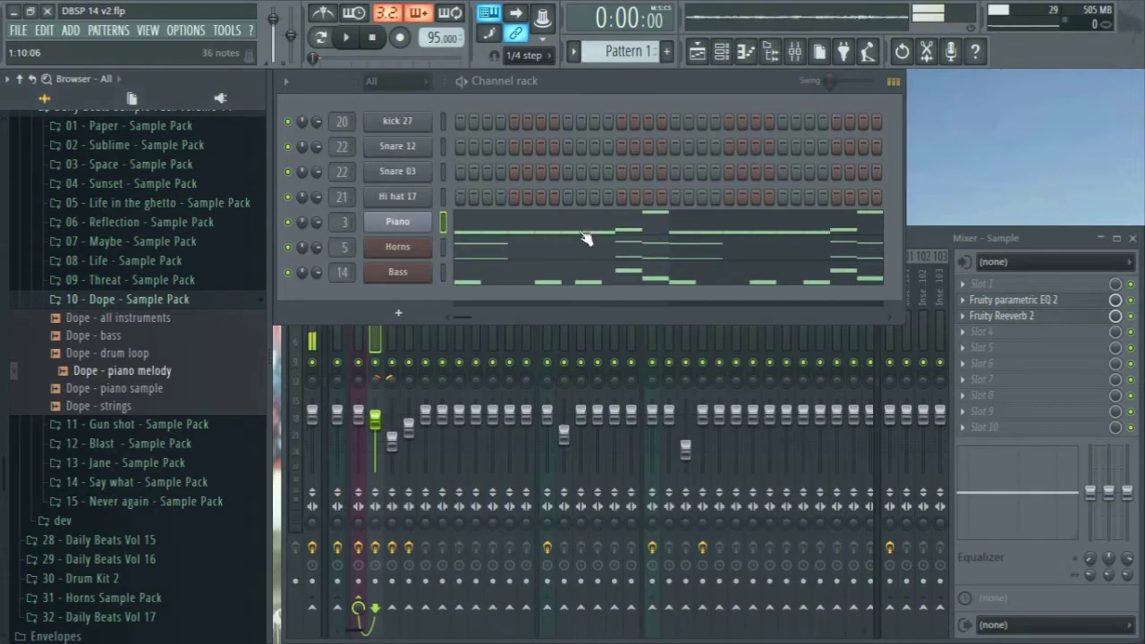
Step: Solo the Sample mixer track and play Pattern 1 while viewing the Piano channel's slices in the piano roll
{"action": "right_click", "coordinate": [288, 222]}
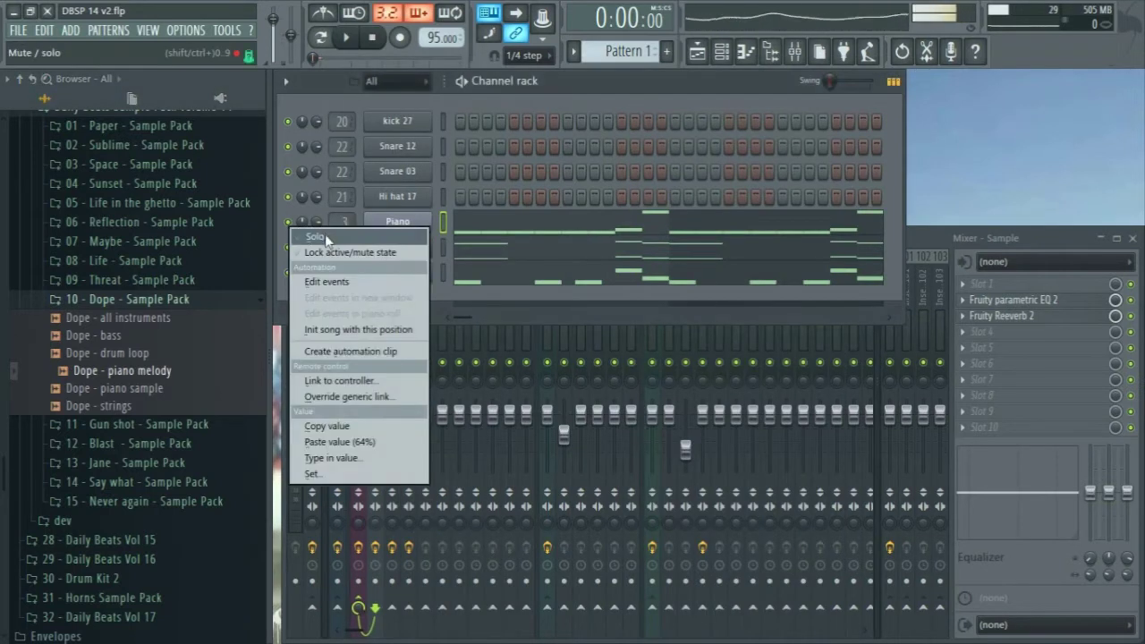
{"action": "left_click", "coordinate": [1007, 243]}
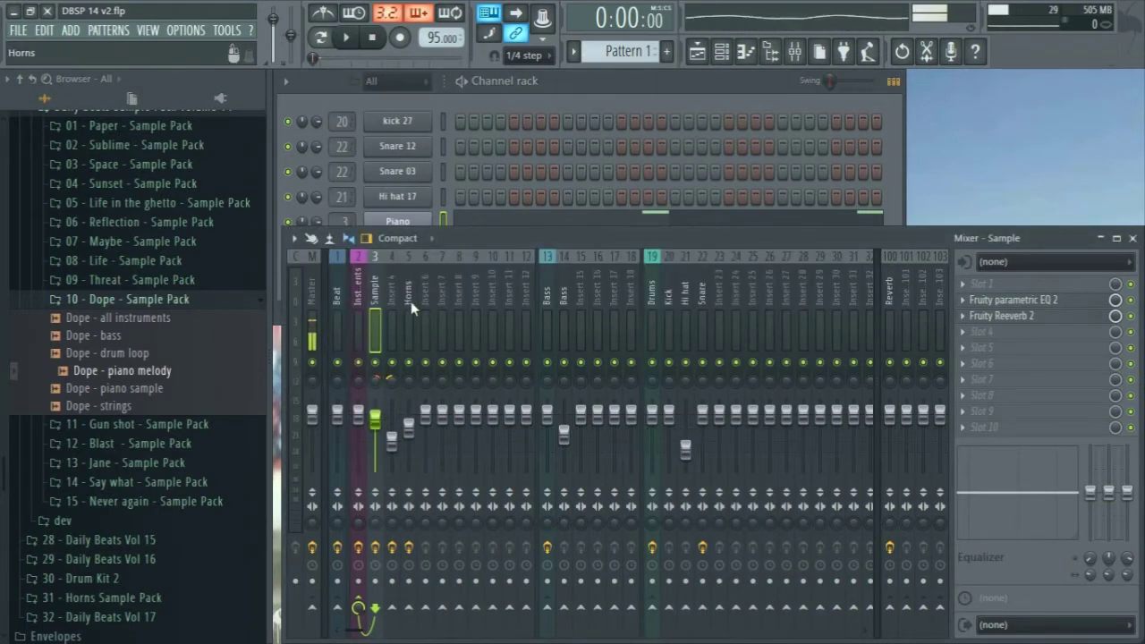
{"action": "key", "text": "space"}
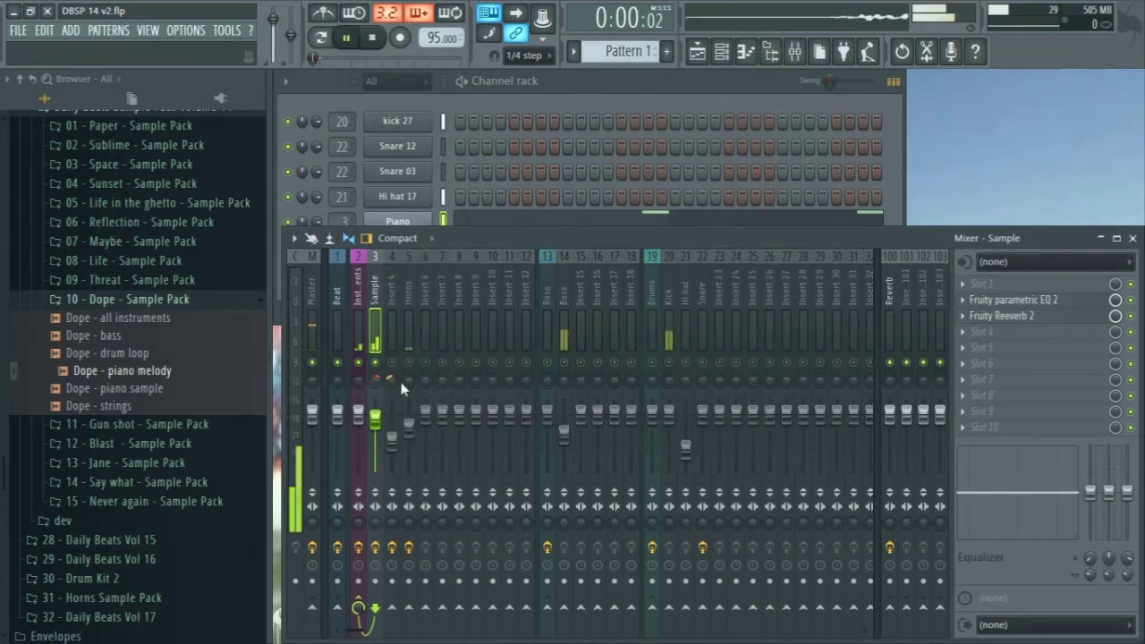
{"action": "left_click", "coordinate": [576, 79]}
{"action": "left_click", "coordinate": [580, 237]}
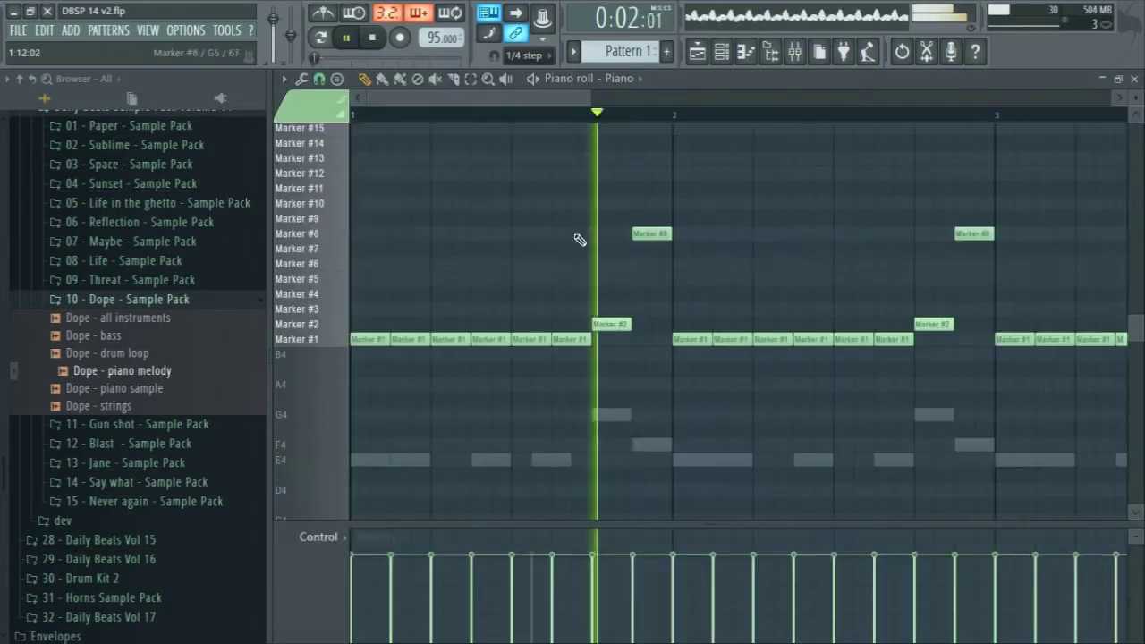
{"action": "scroll", "coordinate": [586, 326], "scroll_direction": "down", "scroll_amount": 2, "text": "ctrl"}
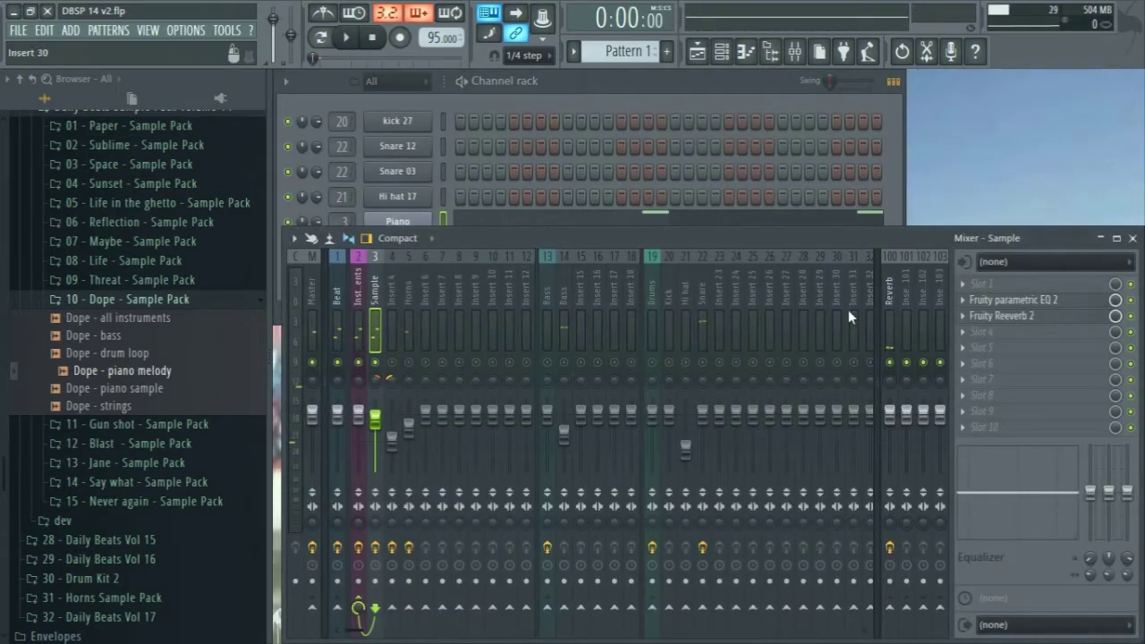
Step: Adjust the noise gate threshold of the Fruity Limiter on the Vocal mixer track and close the plugin
{"action": "scroll", "coordinate": [813, 324], "scroll_direction": "down", "scroll_amount": 3}
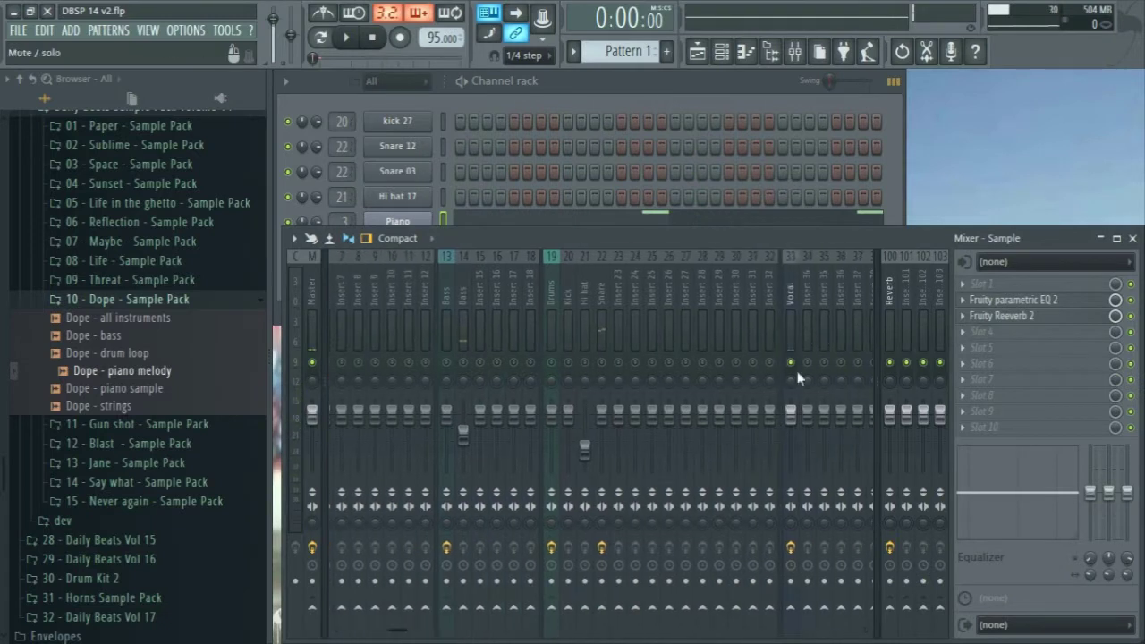
{"action": "left_click", "coordinate": [792, 296]}
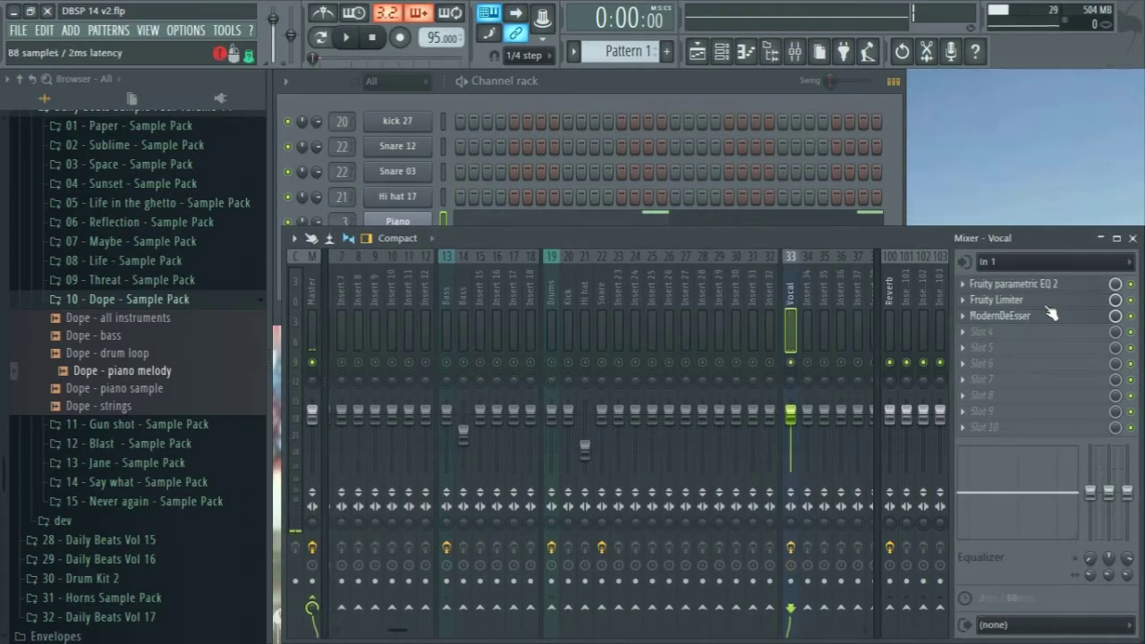
{"action": "left_click", "coordinate": [996, 300]}
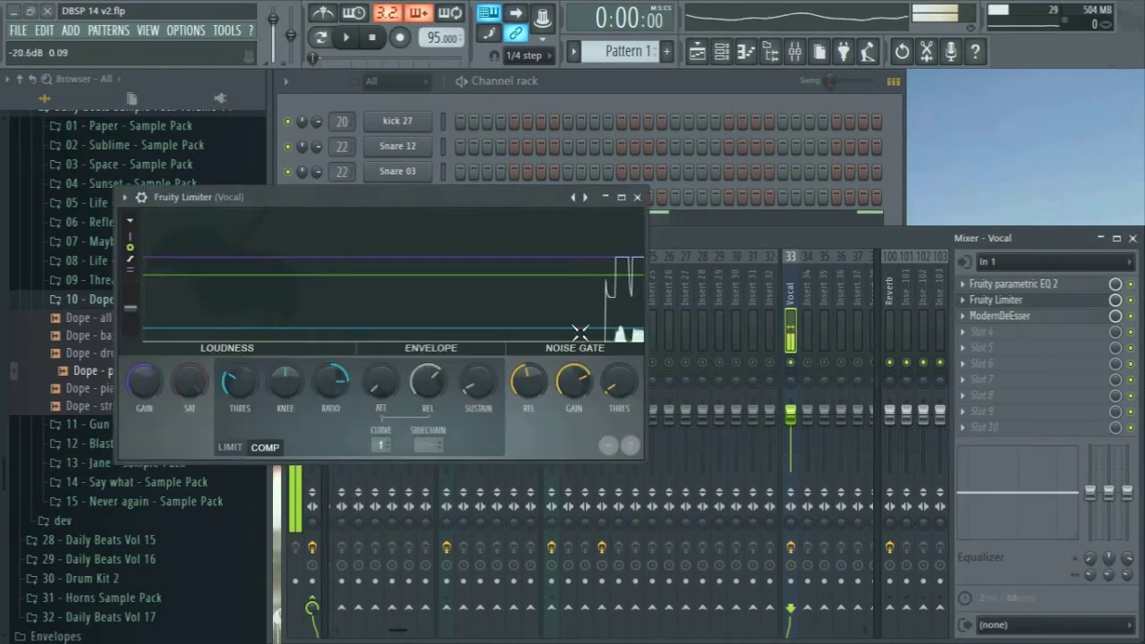
{"action": "mouse_move", "coordinate": [629, 384]}
{"action": "left_mouse_down"}
{"action": "mouse_move", "coordinate": [624, 397]}
{"action": "mouse_move", "coordinate": [624, 381]}
{"action": "left_mouse_up"}
{"action": "left_click", "coordinate": [637, 197]}
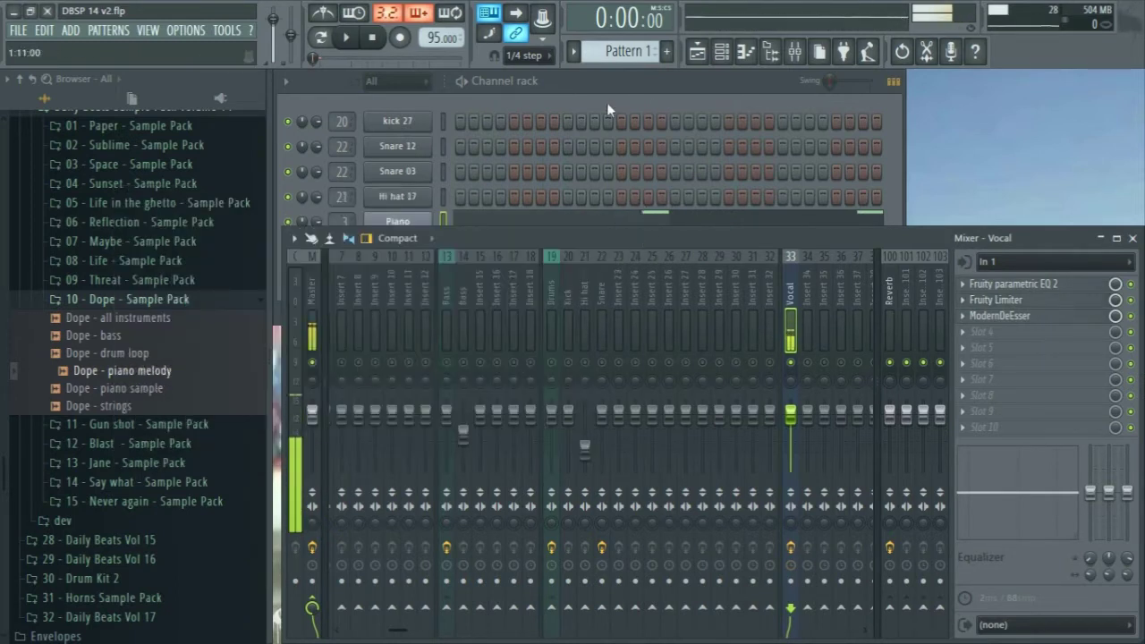
Step: Examine how the Piano channel's slice notes are arranged across four bars in the piano roll
{"action": "scroll", "coordinate": [712, 297], "scroll_direction": "left", "scroll_amount": 3}
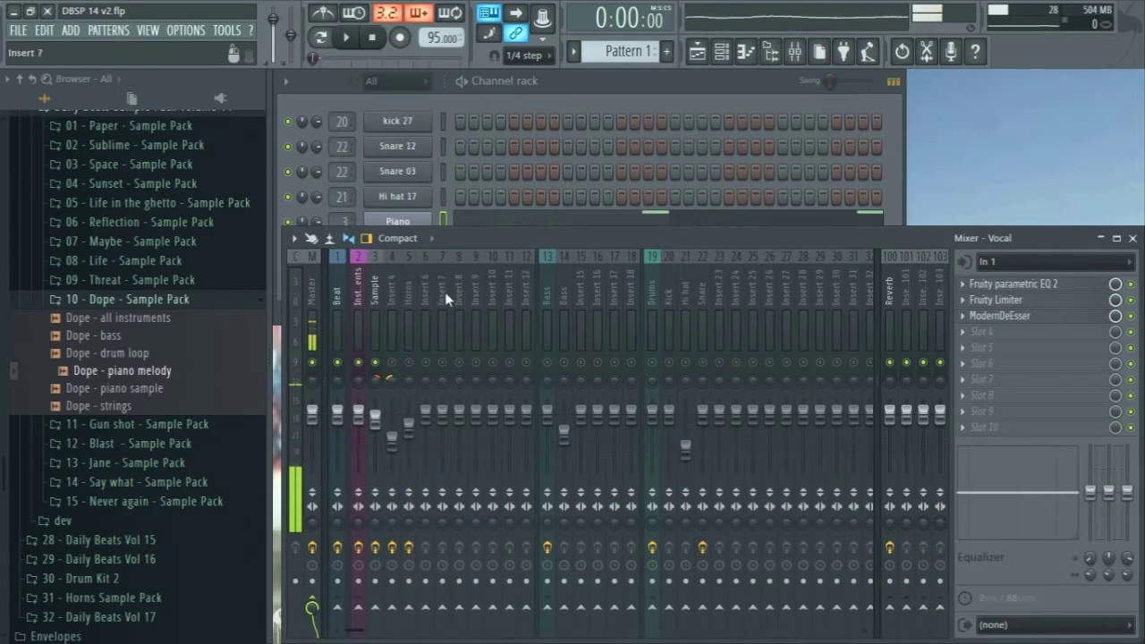
{"action": "left_click", "coordinate": [547, 85]}
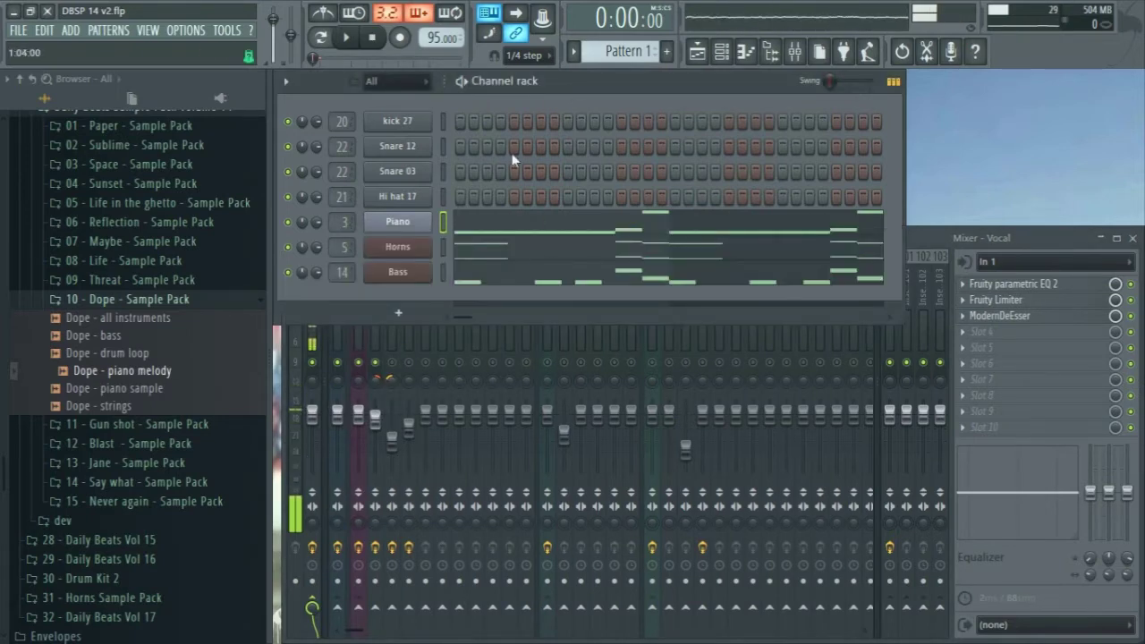
{"action": "left_click", "coordinate": [652, 237]}
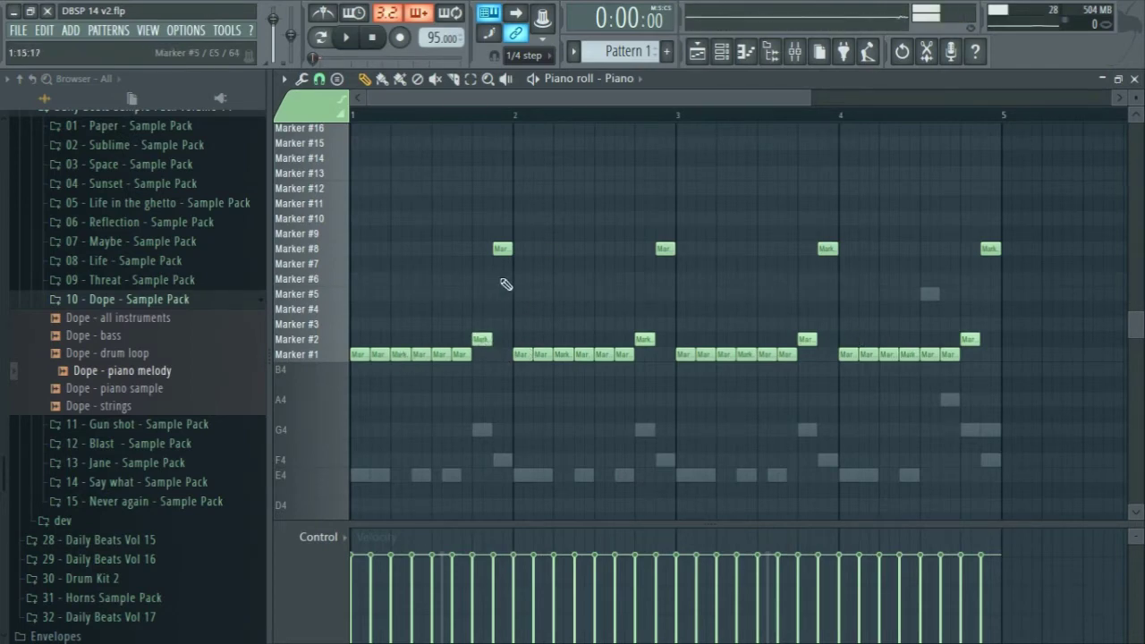
{"action": "left_click", "coordinate": [1131, 88]}
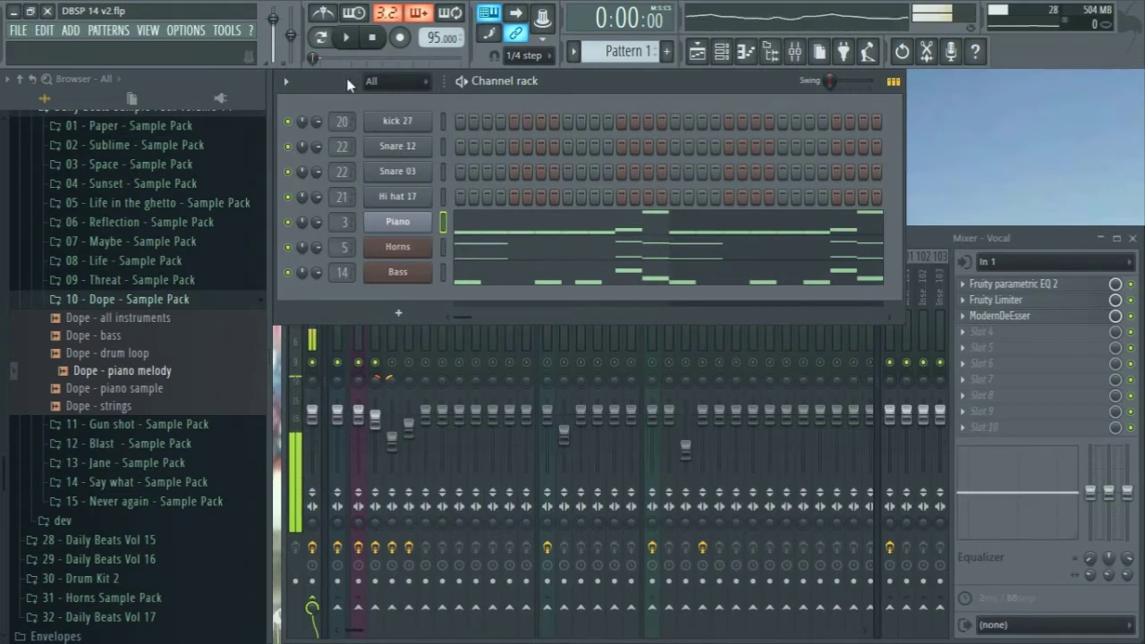
Step: Unmute the Drums, Kick, Hi hat and Snare mixer tracks and play the pattern
{"action": "left_click", "coordinate": [932, 237]}
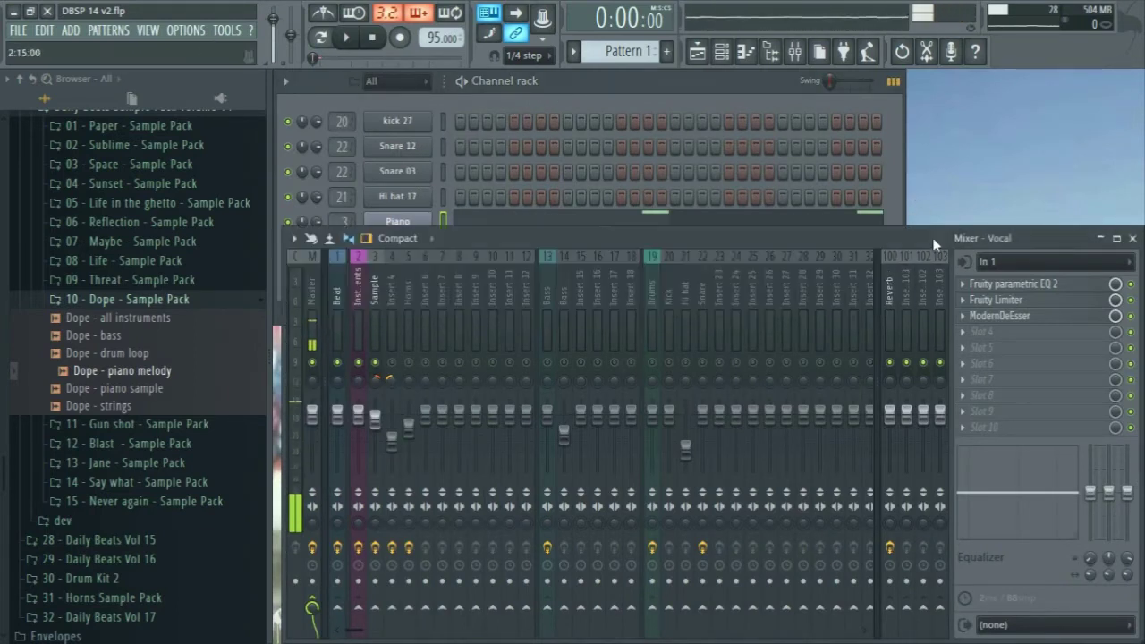
{"action": "left_click", "coordinate": [652, 363]}
{"action": "left_click", "coordinate": [686, 364]}
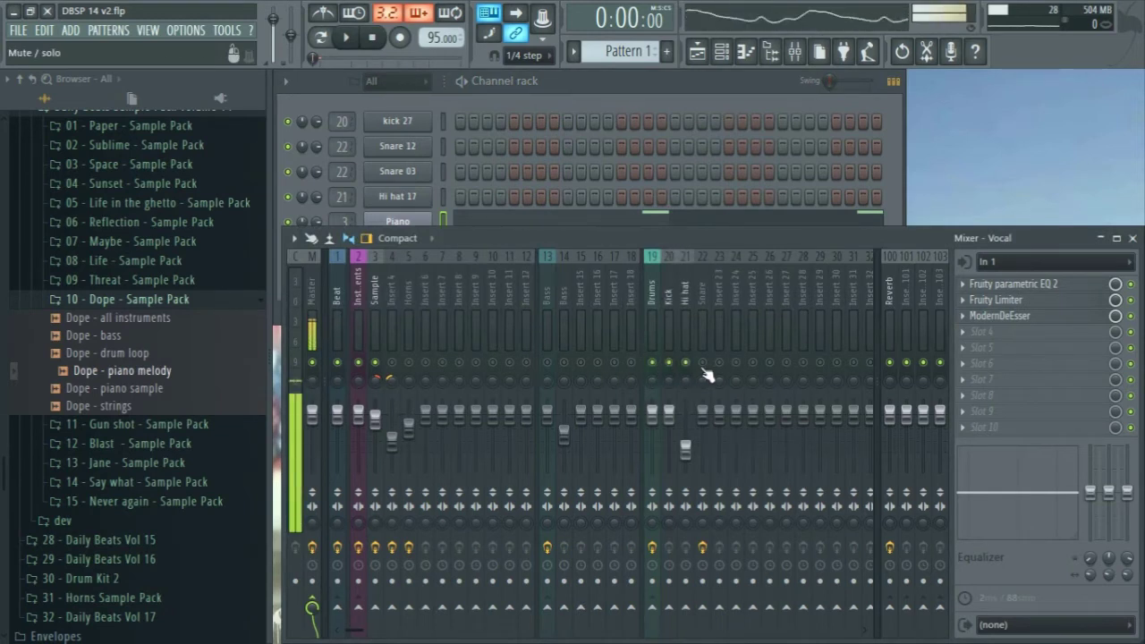
{"action": "left_click", "coordinate": [702, 363]}
{"action": "key", "text": "space"}
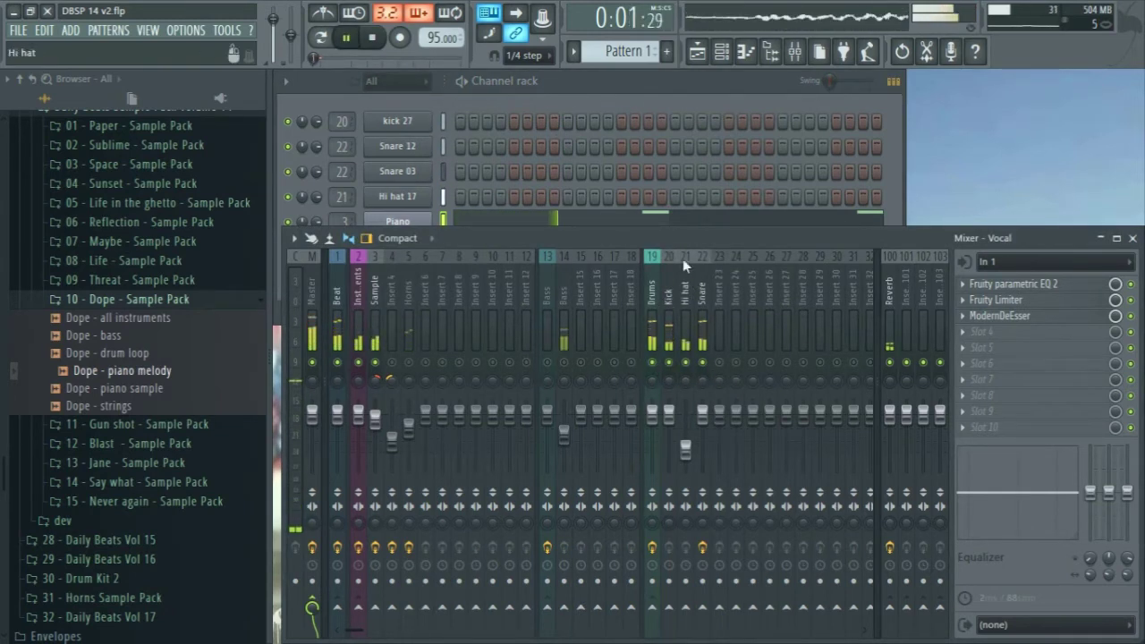
Step: Switch the channel rack to Pattern 2 with the drum steps and stop playback
{"action": "left_click", "coordinate": [605, 79]}
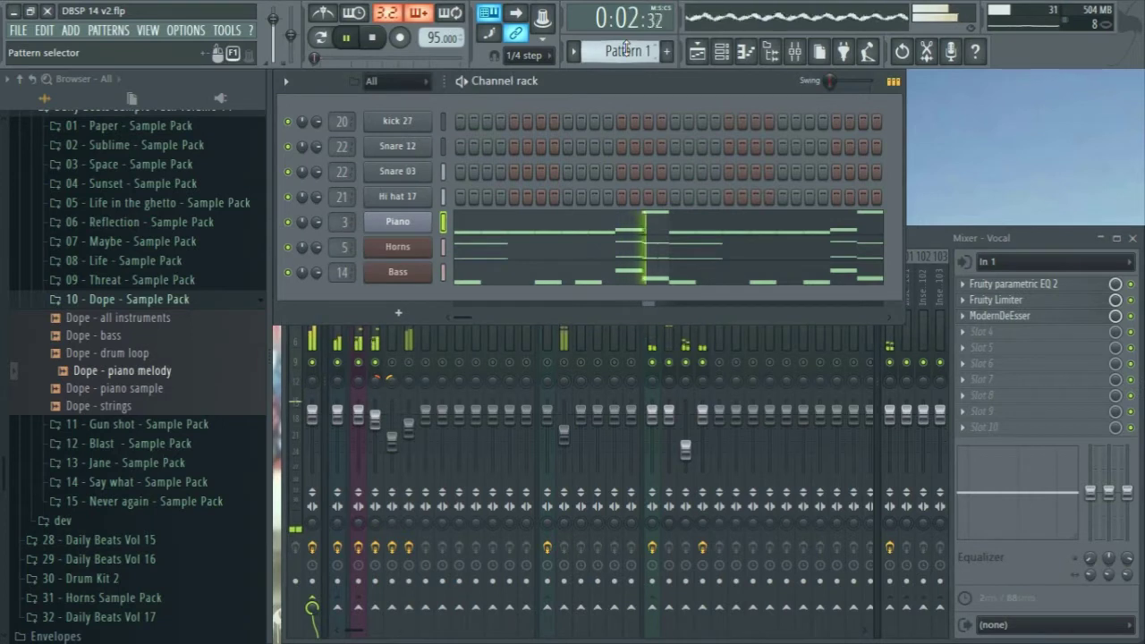
{"action": "left_click", "coordinate": [574, 51]}
{"action": "left_click", "coordinate": [605, 93]}
{"action": "key", "text": "space"}
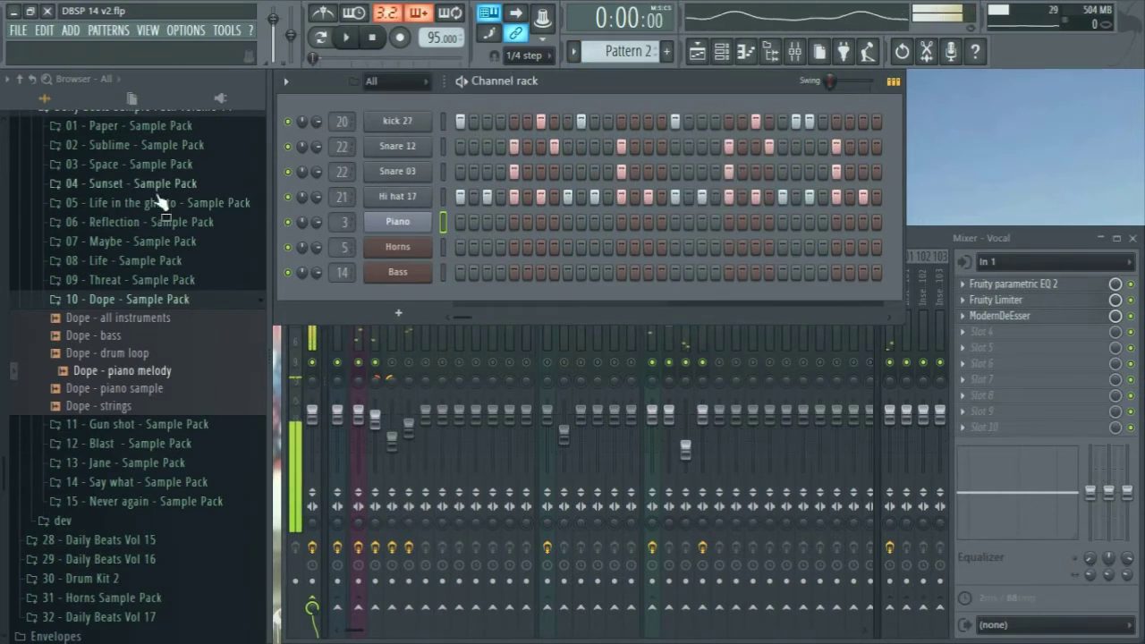
Step: Collapse the Dope sample pack in the browser and open the Drum kit folder inside 26 - Drum kit
{"action": "left_click", "coordinate": [134, 301]}
{"action": "scroll", "coordinate": [125, 296], "scroll_direction": "up", "scroll_amount": 5}
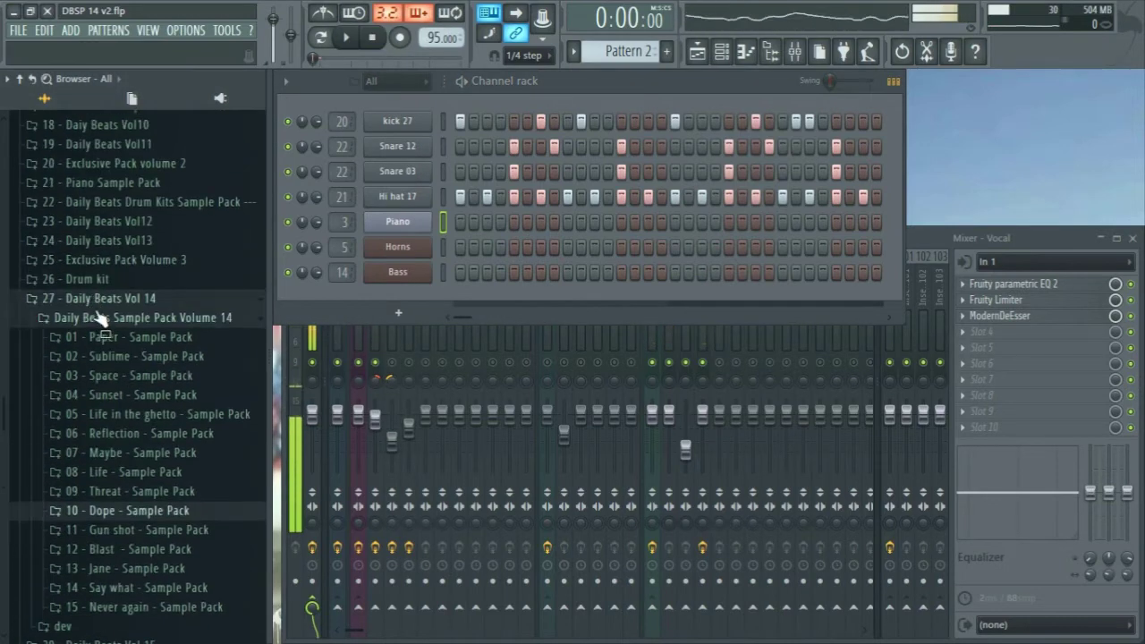
{"action": "left_click", "coordinate": [107, 280]}
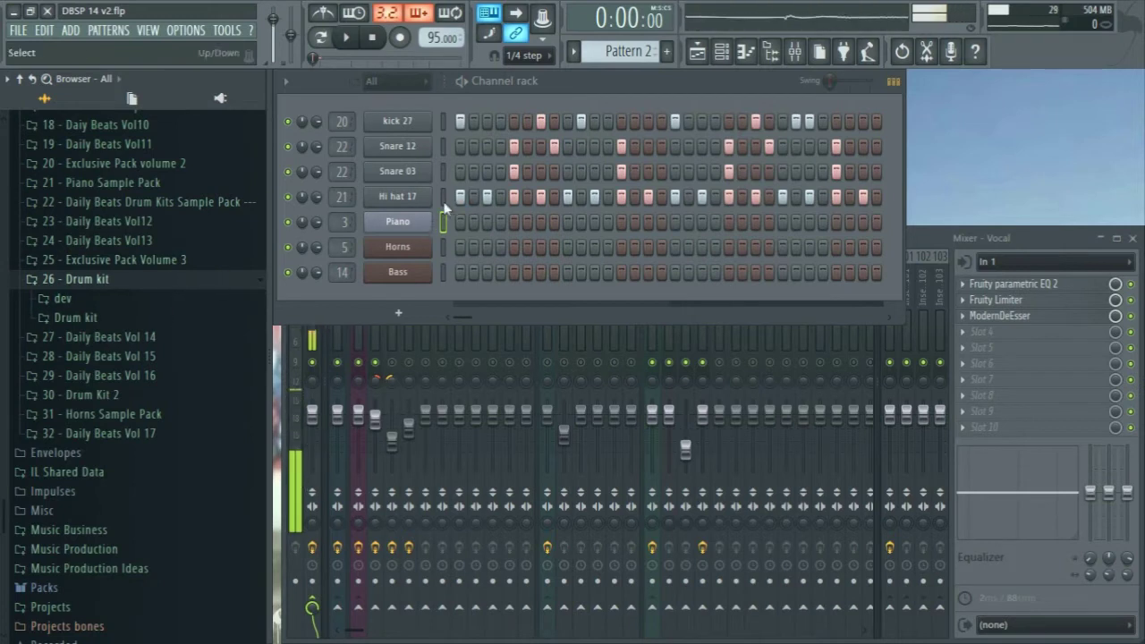
{"action": "left_click", "coordinate": [79, 320]}
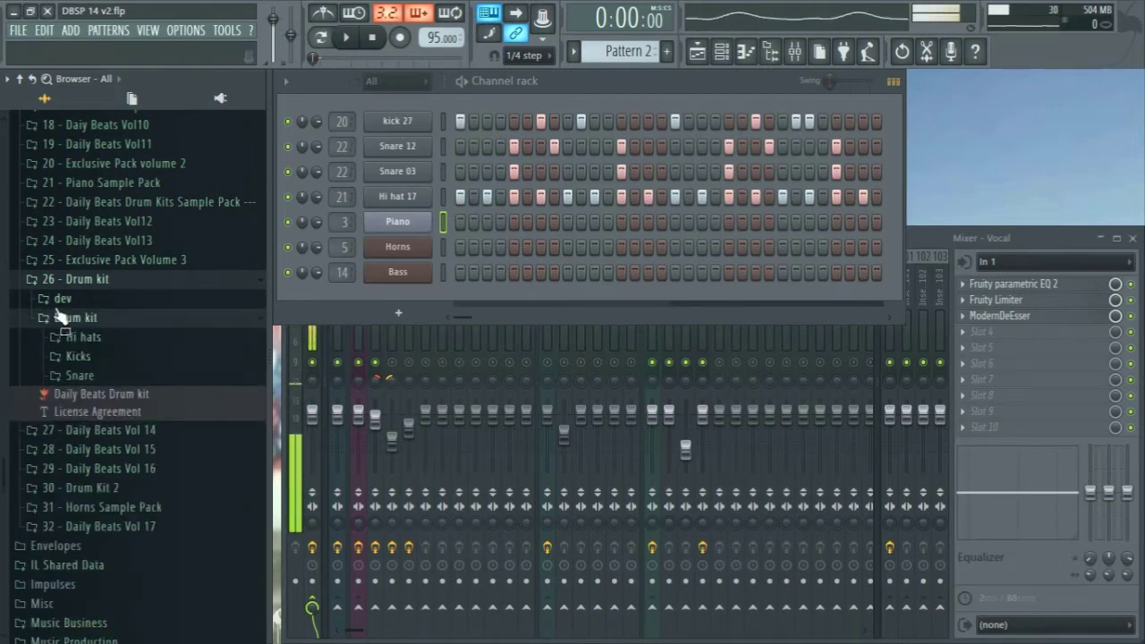
{"action": "scroll", "coordinate": [67, 304], "scroll_direction": "down", "scroll_amount": 3}
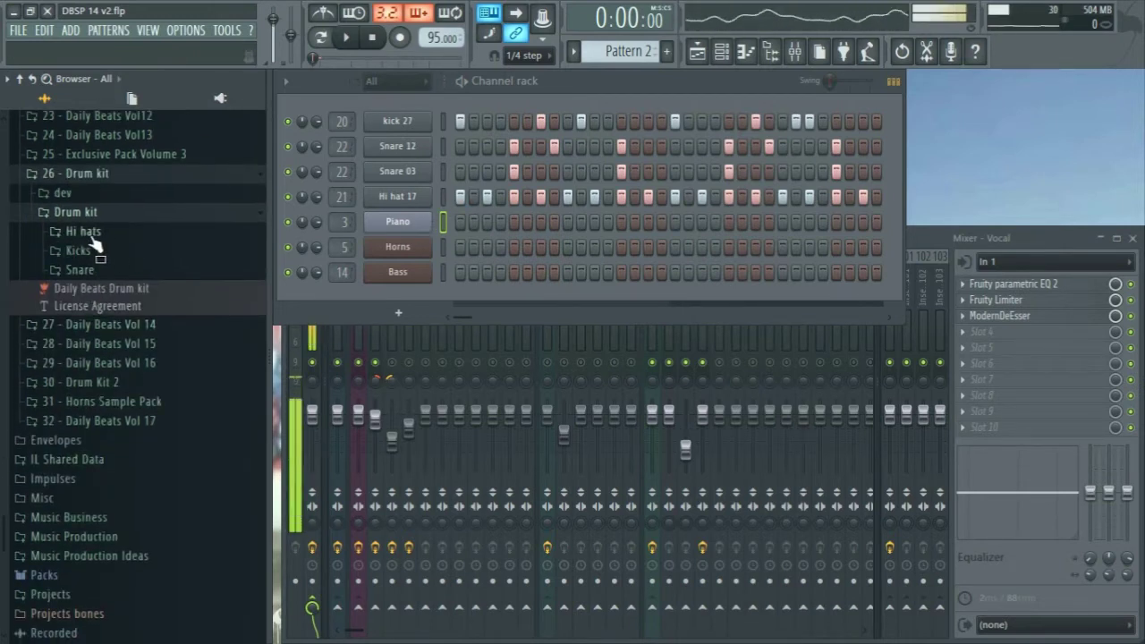
Step: Look through the drum kit's Hi hats, Kicks and Snare subfolders and expand the Kicks folder
{"action": "left_click", "coordinate": [89, 233]}
{"action": "left_click", "coordinate": [97, 138]}
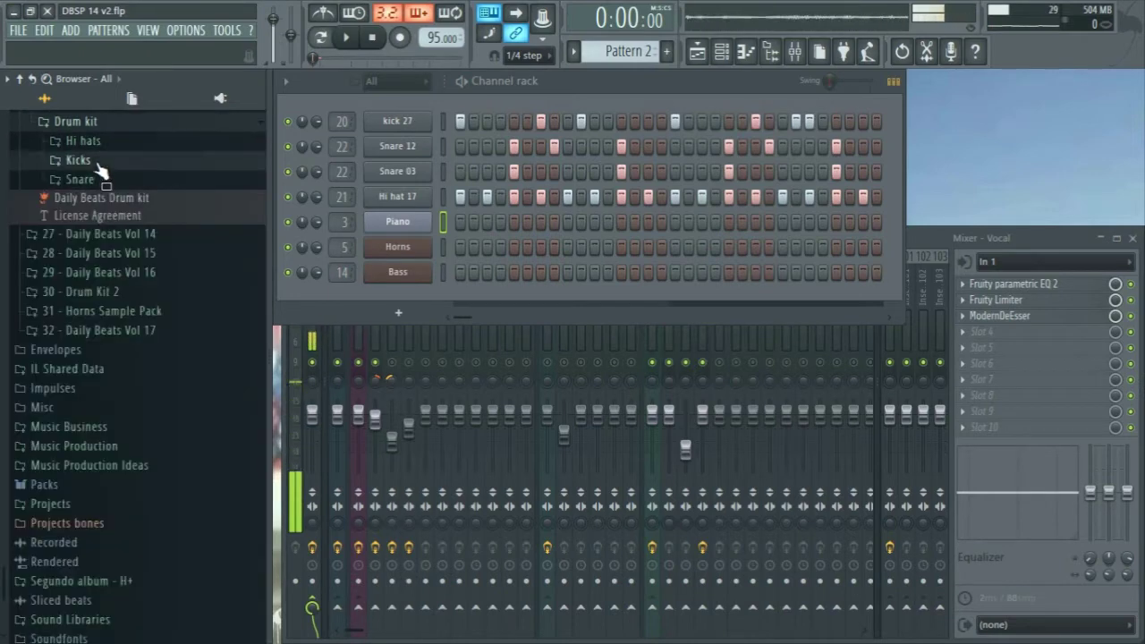
{"action": "left_click", "coordinate": [100, 153]}
{"action": "left_click", "coordinate": [90, 119]}
{"action": "left_click", "coordinate": [106, 137]}
{"action": "left_click", "coordinate": [106, 137]}
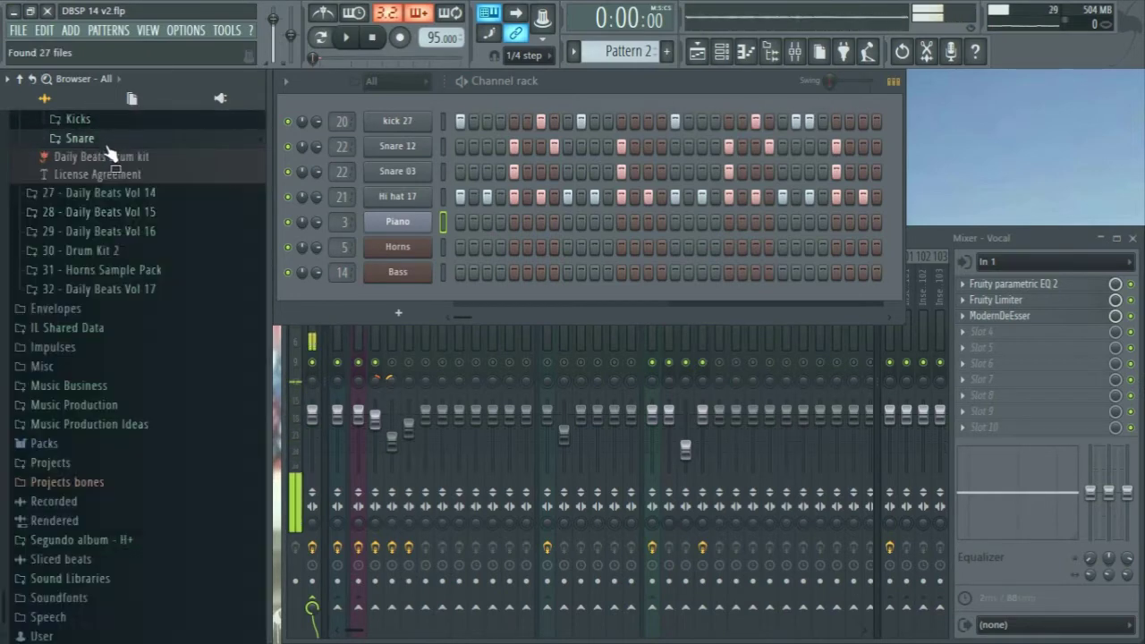
{"action": "scroll", "coordinate": [138, 267], "scroll_direction": "up", "scroll_amount": 3}
{"action": "left_click", "coordinate": [99, 227]}
{"action": "left_click", "coordinate": [111, 211]}
Step: Audition a range of samples in the Kicks folder, from kick 01 through kick 24
{"action": "left_click", "coordinate": [107, 262]}
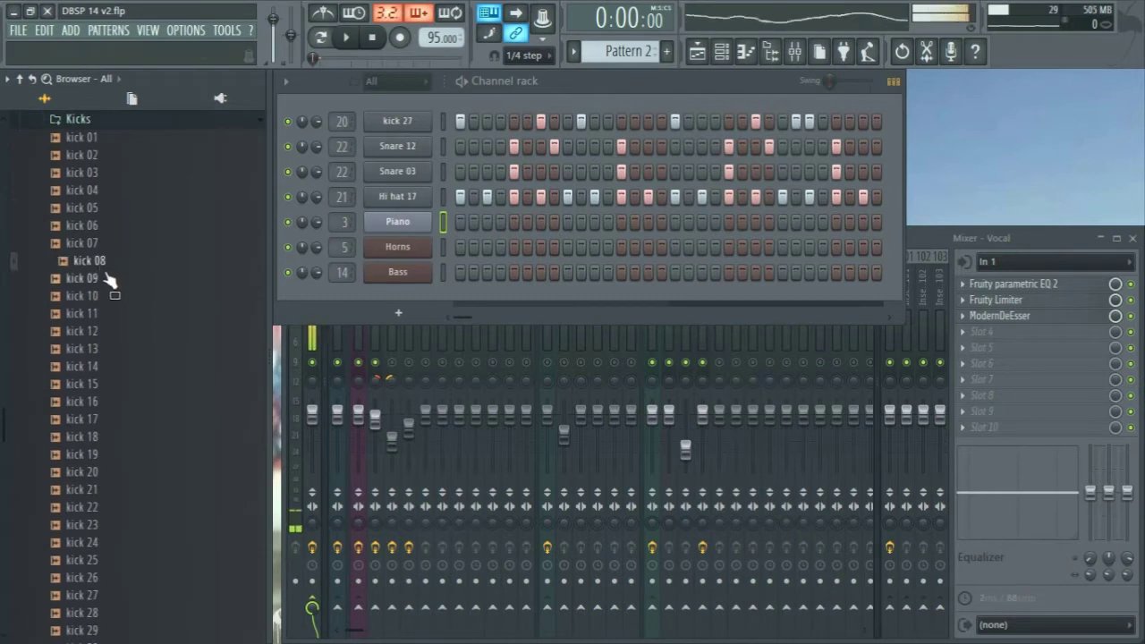
{"action": "left_click", "coordinate": [109, 315]}
{"action": "left_click", "coordinate": [126, 438]}
{"action": "left_click", "coordinate": [115, 295]}
{"action": "left_click", "coordinate": [114, 279]}
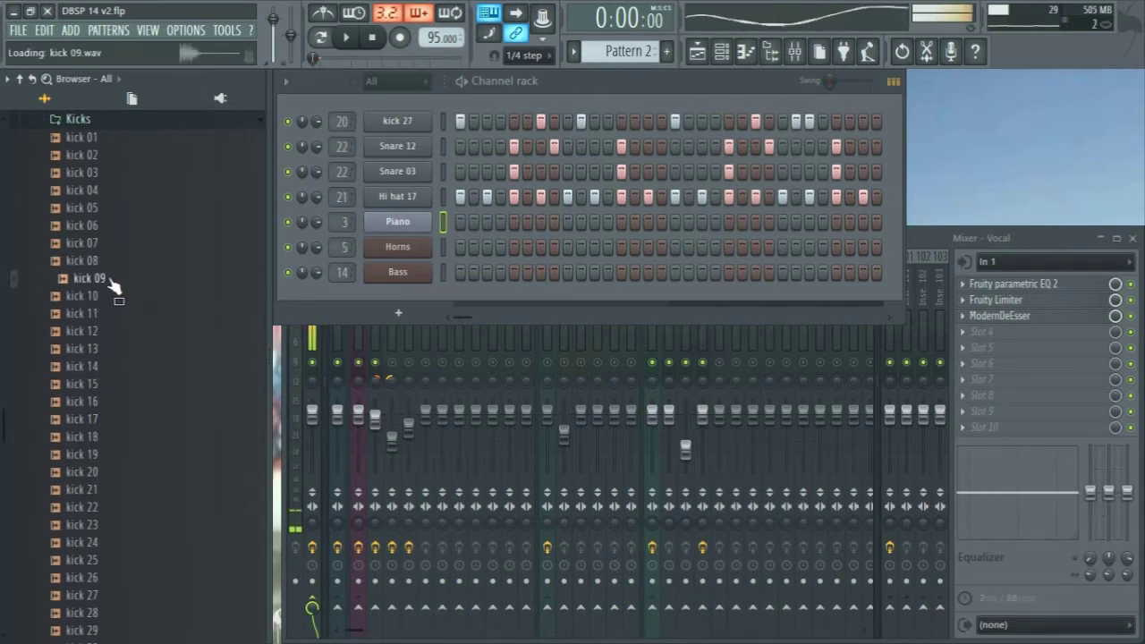
{"action": "left_click", "coordinate": [108, 259]}
{"action": "left_click", "coordinate": [107, 243]}
{"action": "left_click", "coordinate": [110, 188]}
{"action": "left_click", "coordinate": [110, 173]}
{"action": "left_click", "coordinate": [110, 158]}
{"action": "left_click", "coordinate": [110, 138]}
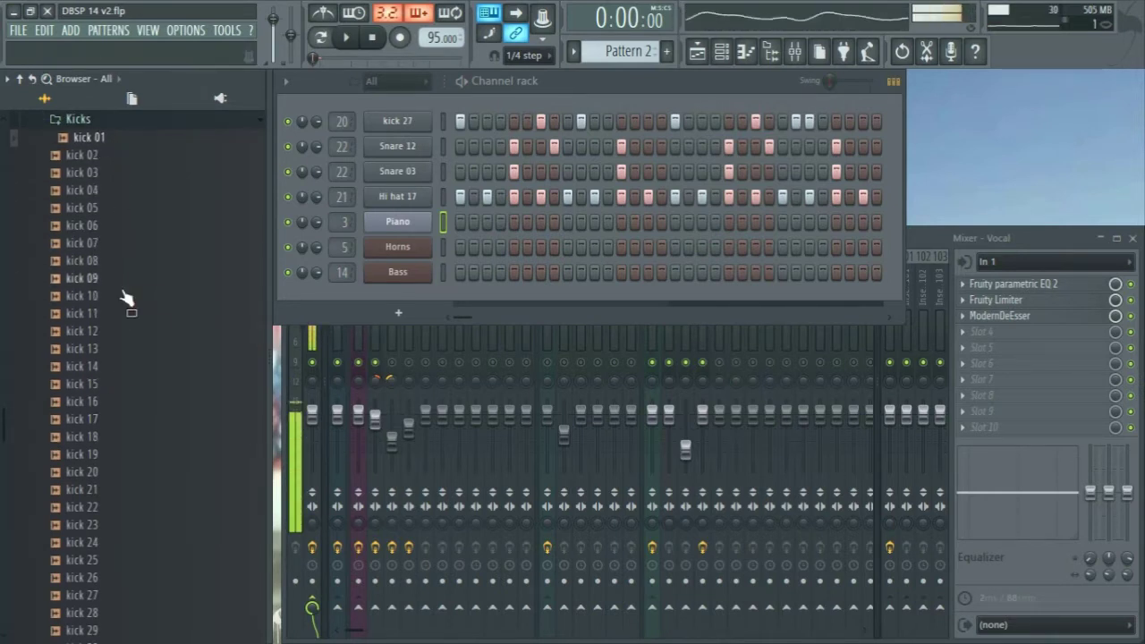
{"action": "left_click", "coordinate": [116, 313]}
{"action": "left_click", "coordinate": [102, 420]}
{"action": "left_click", "coordinate": [112, 525]}
{"action": "left_click", "coordinate": [120, 543]}
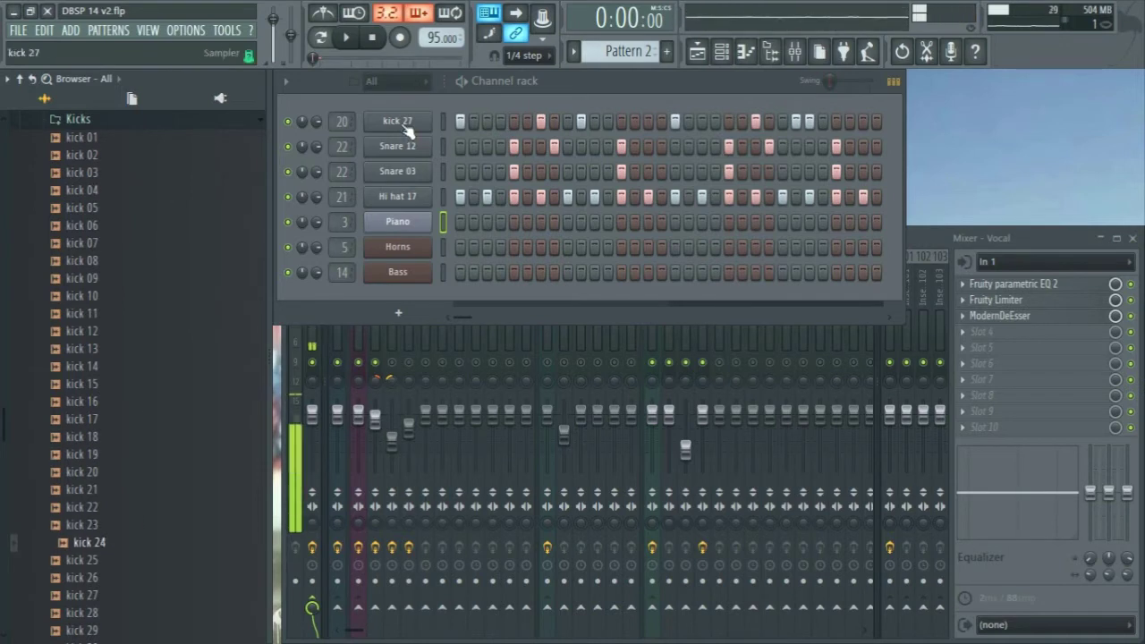
Step: Preview the kick 27 sample from the browser and compare it with the sample in the kick 27 channel settings
{"action": "left_click_drag", "start_coordinate": [412, 132], "coordinate": [77, 430]}
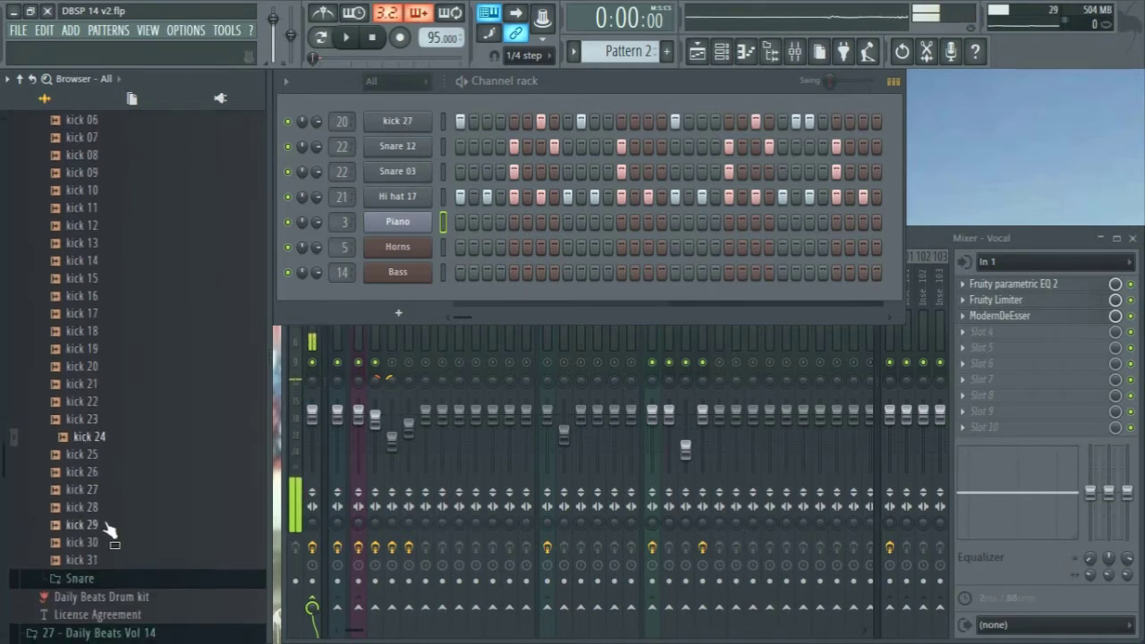
{"action": "left_click", "coordinate": [108, 491]}
{"action": "left_click", "coordinate": [417, 116]}
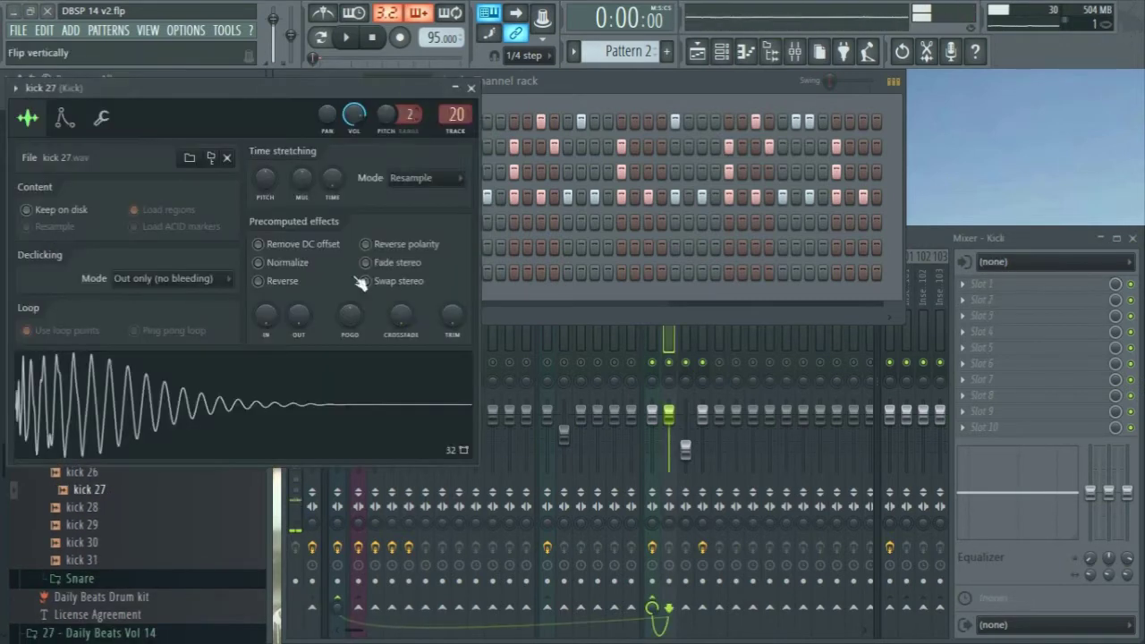
{"action": "left_click", "coordinate": [240, 432]}
{"action": "left_click", "coordinate": [472, 88]}
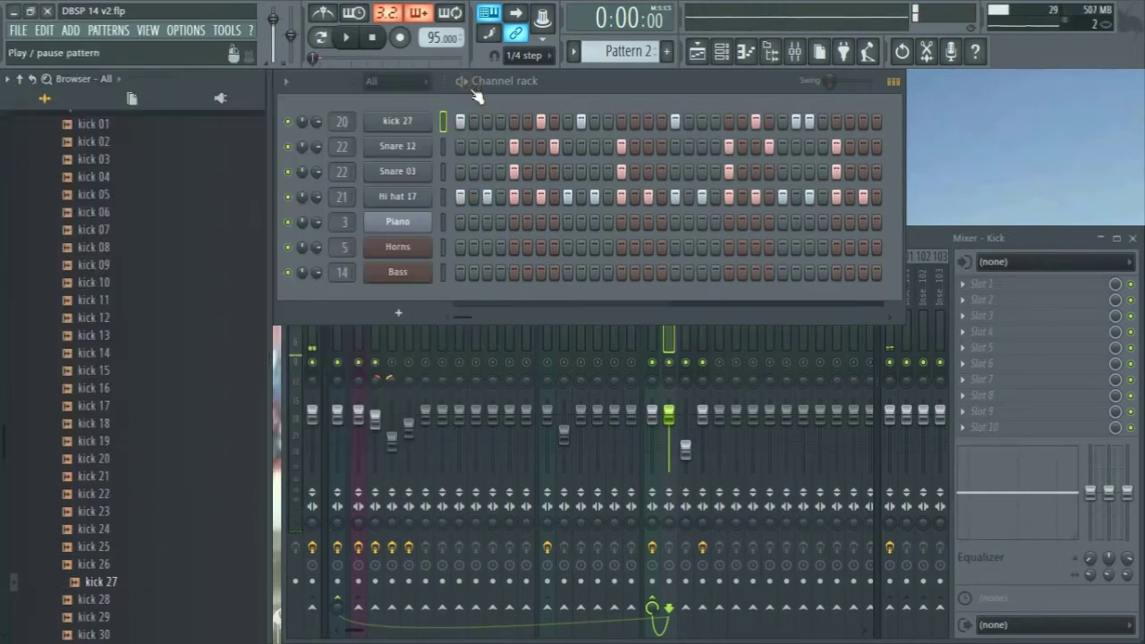
Step: Switch from the Kicks folder to the Snare folder and compare its Snare 03 sample with the Snare 03 channel's sound
{"action": "scroll", "coordinate": [116, 183], "scroll_direction": "up", "scroll_amount": 2}
{"action": "left_click", "coordinate": [106, 213]}
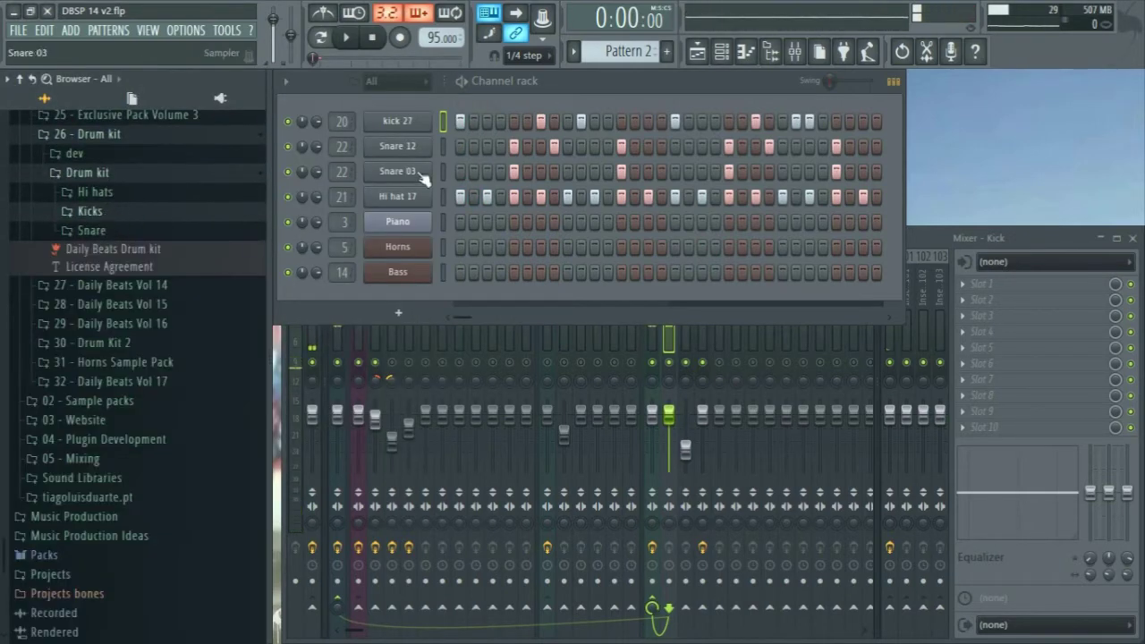
{"action": "left_click", "coordinate": [98, 231]}
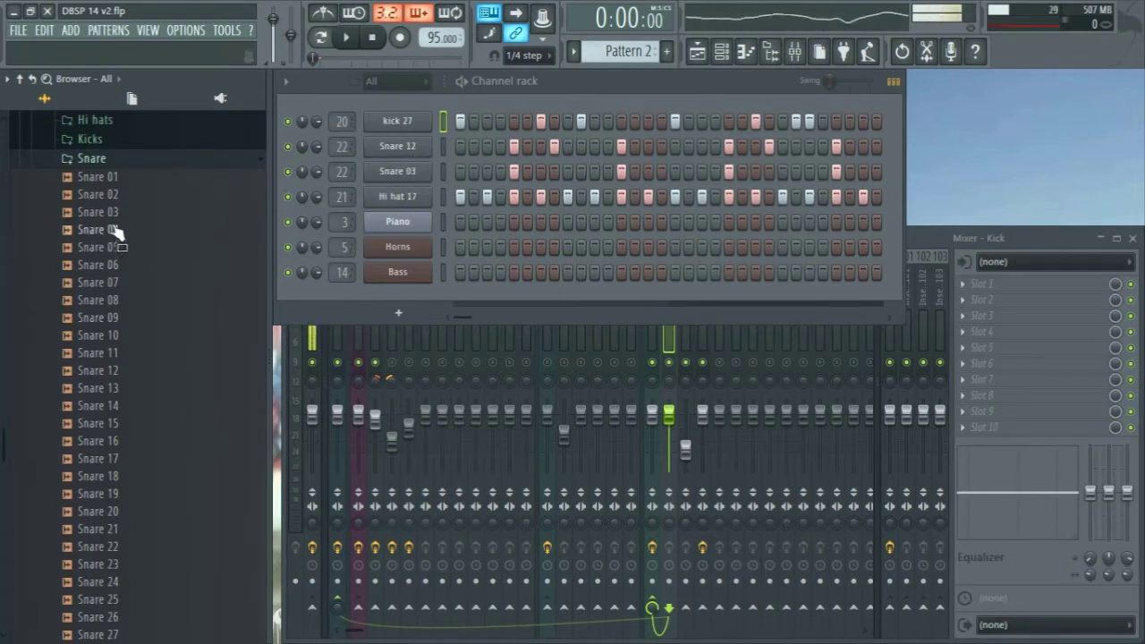
{"action": "left_click_drag", "start_coordinate": [110, 212], "coordinate": [398, 170]}
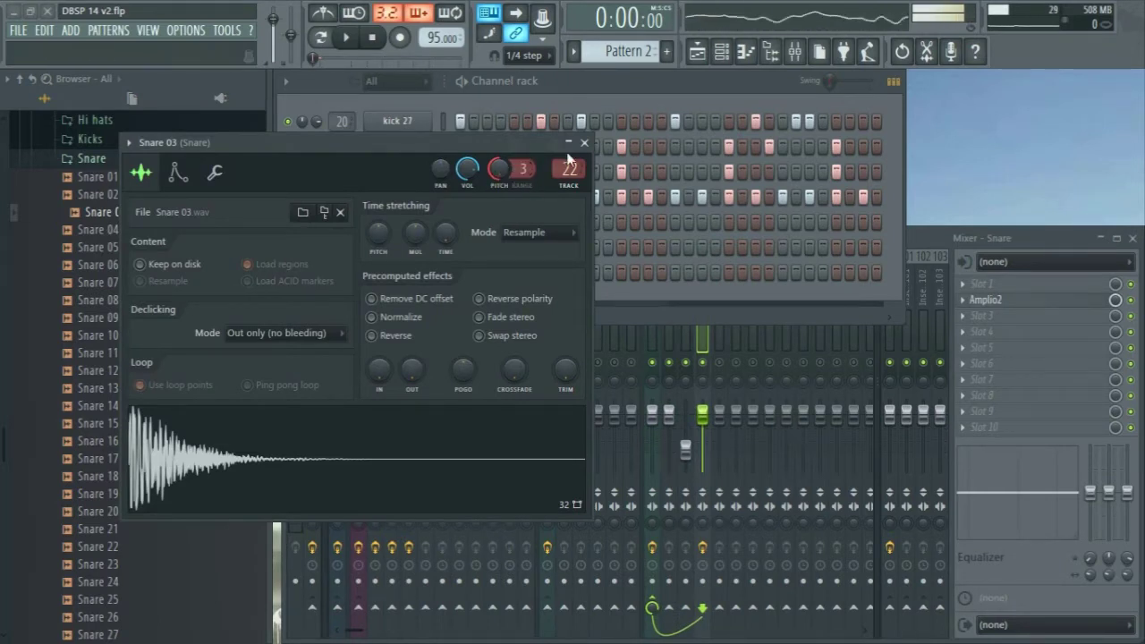
{"action": "left_click", "coordinate": [389, 466]}
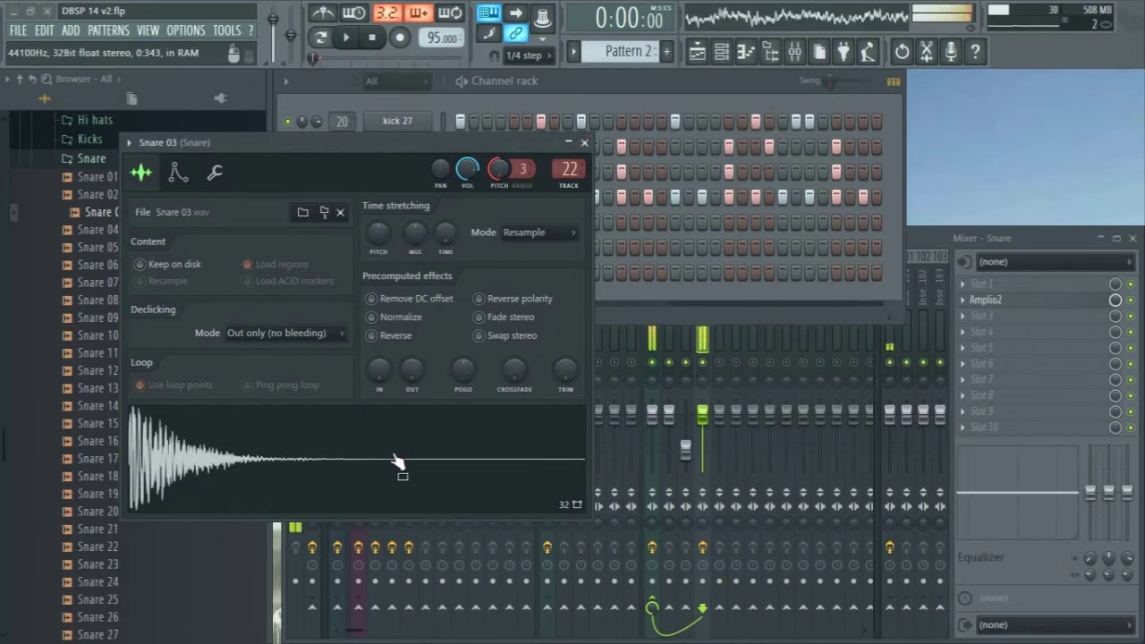
{"action": "left_click_drag", "start_coordinate": [274, 149], "coordinate": [498, 194]}
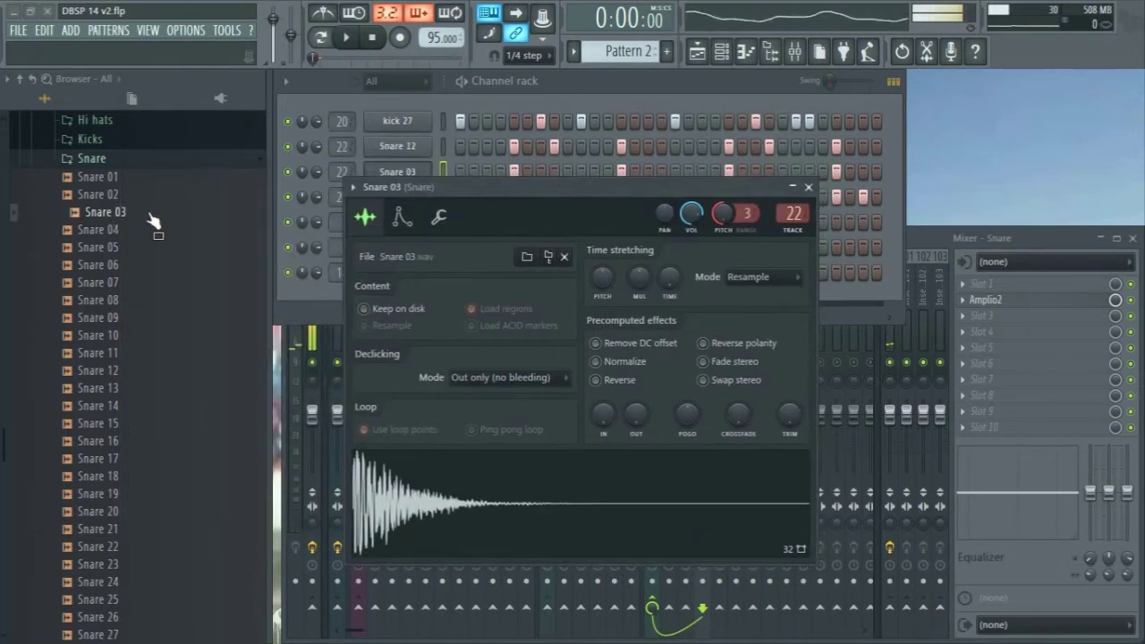
{"action": "left_click", "coordinate": [113, 218]}
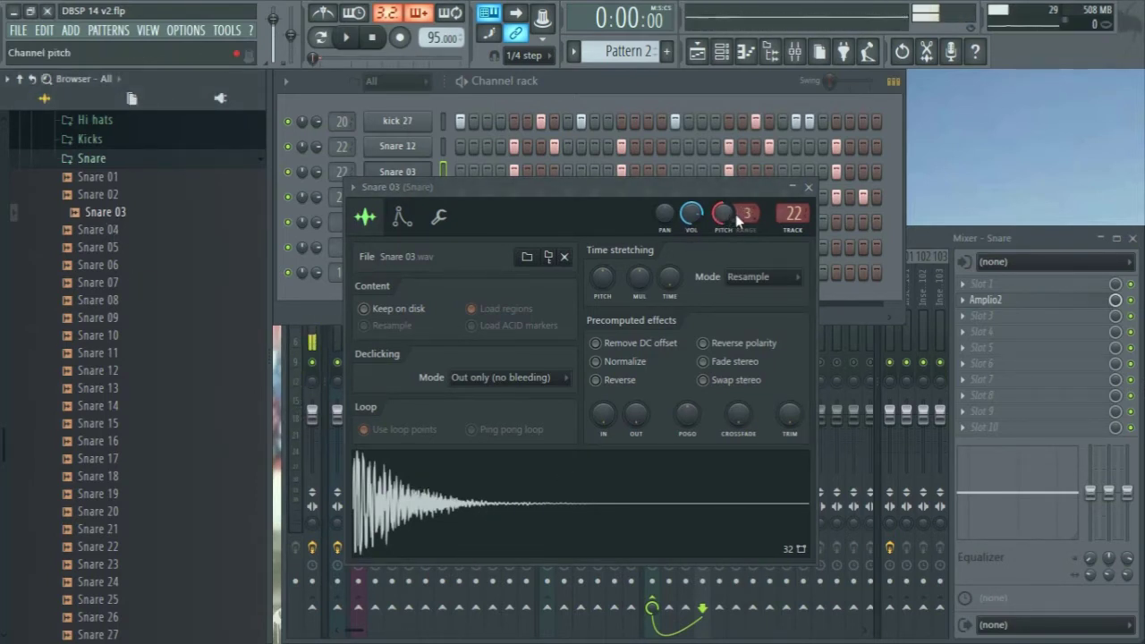
{"action": "left_click", "coordinate": [547, 495]}
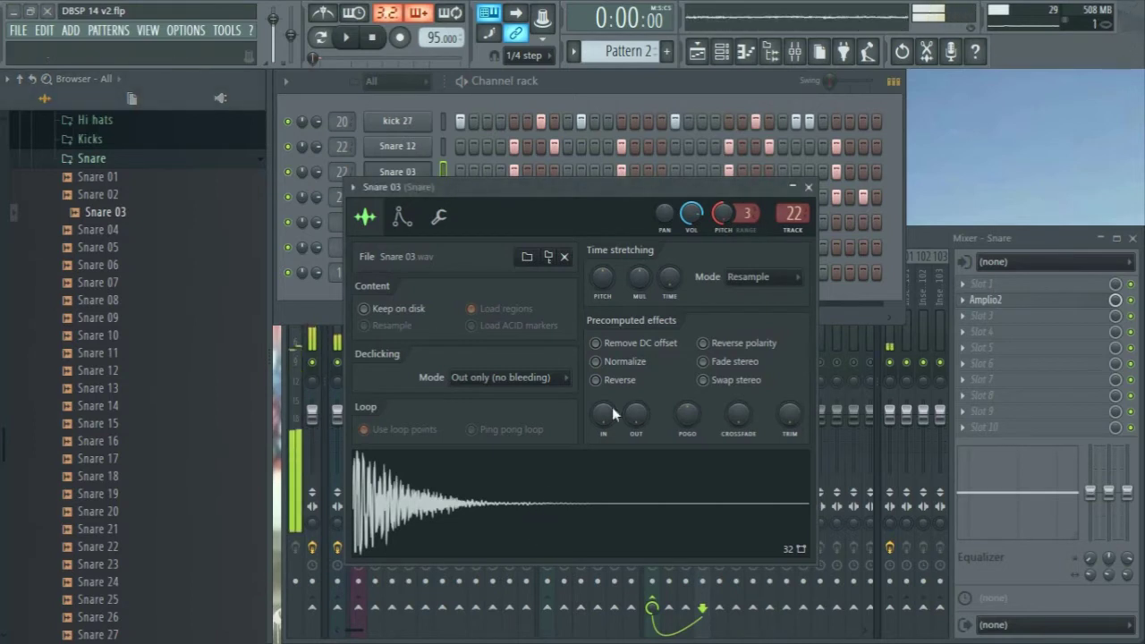
{"action": "left_click", "coordinate": [809, 187]}
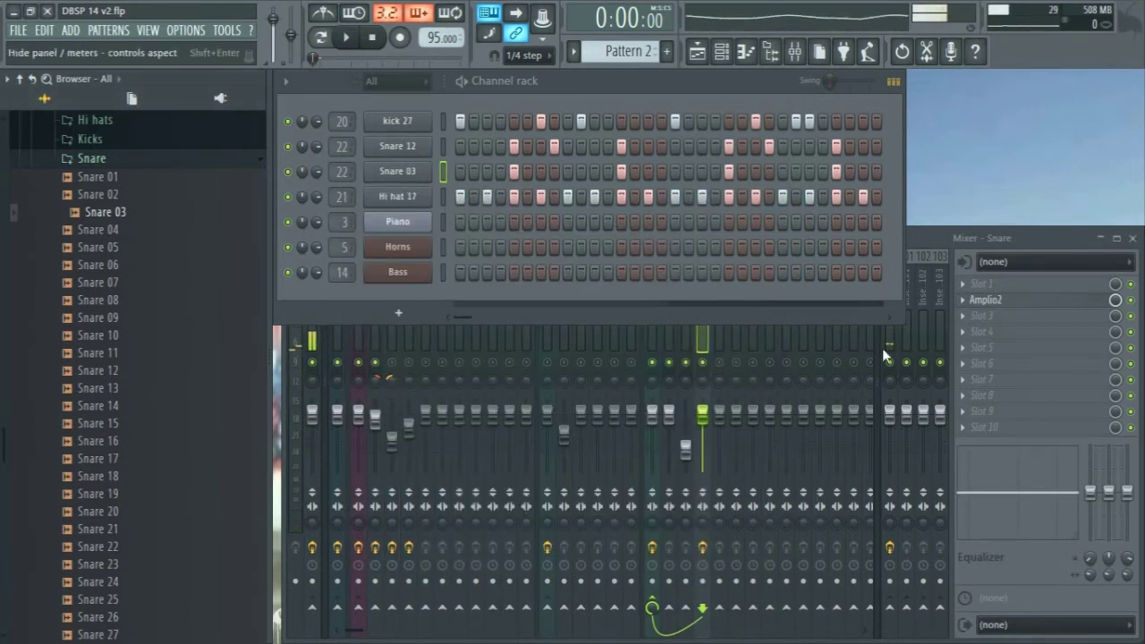
Step: Preview Snare 12 from the browser and compare it with the Snare 12 channel's sound
{"action": "left_click", "coordinate": [442, 146]}
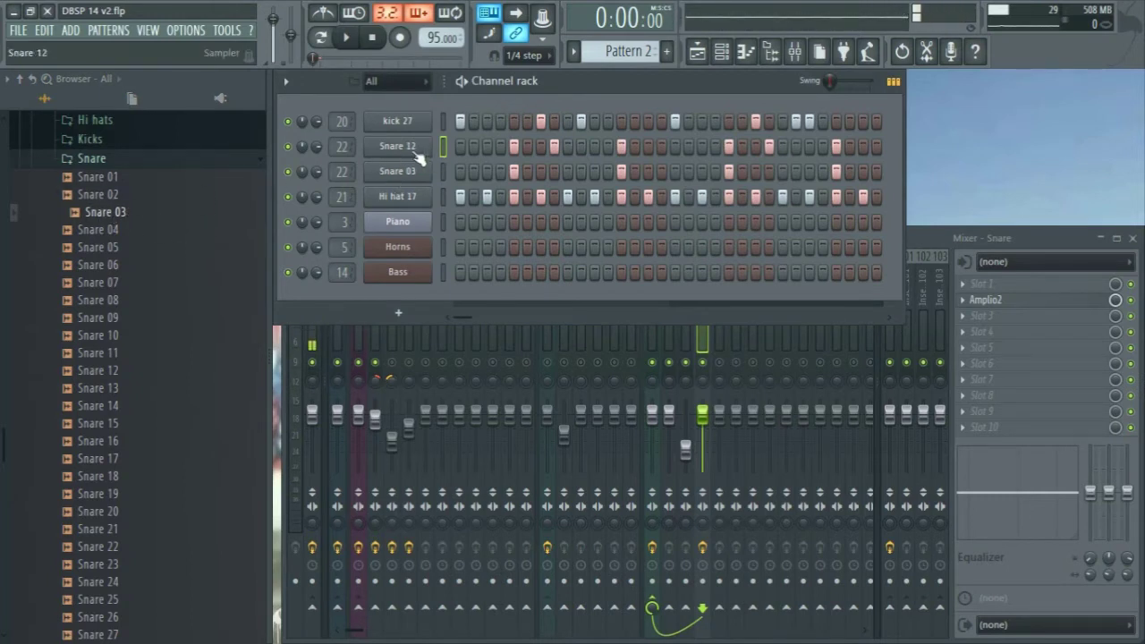
{"action": "left_click", "coordinate": [118, 372]}
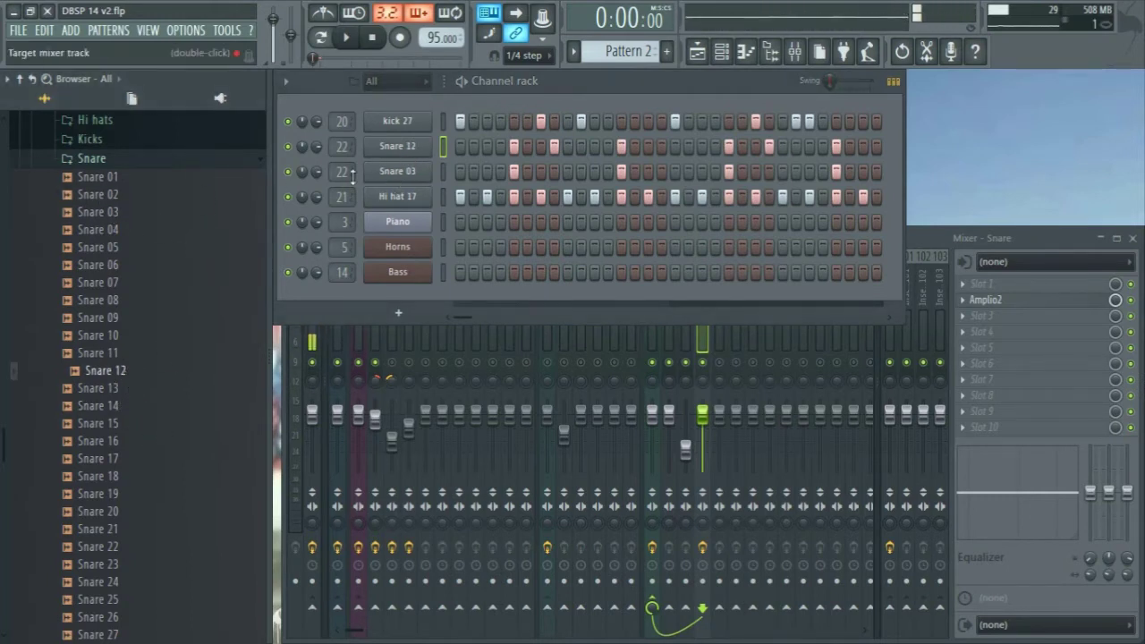
{"action": "left_click", "coordinate": [399, 149]}
{"action": "left_click", "coordinate": [338, 450]}
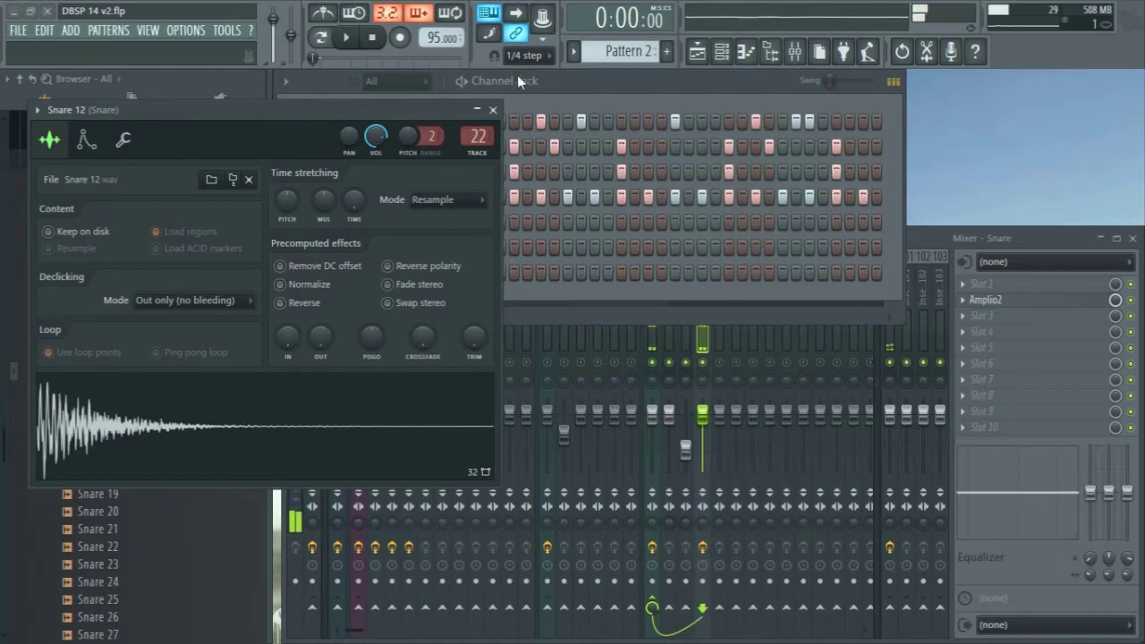
{"action": "left_click", "coordinate": [492, 109]}
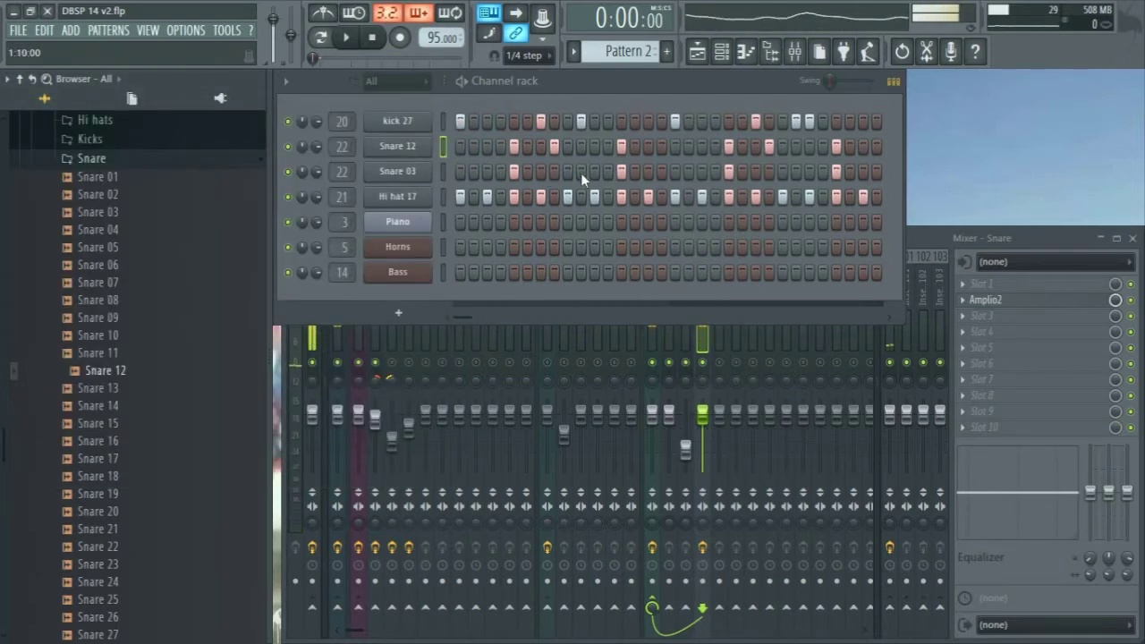
Step: Switch to the Hi hats folder and compare its Hi hat 17 sample with the sample in the Hi hat 17 channel settings
{"action": "left_click", "coordinate": [125, 158]}
{"action": "left_click", "coordinate": [106, 119]}
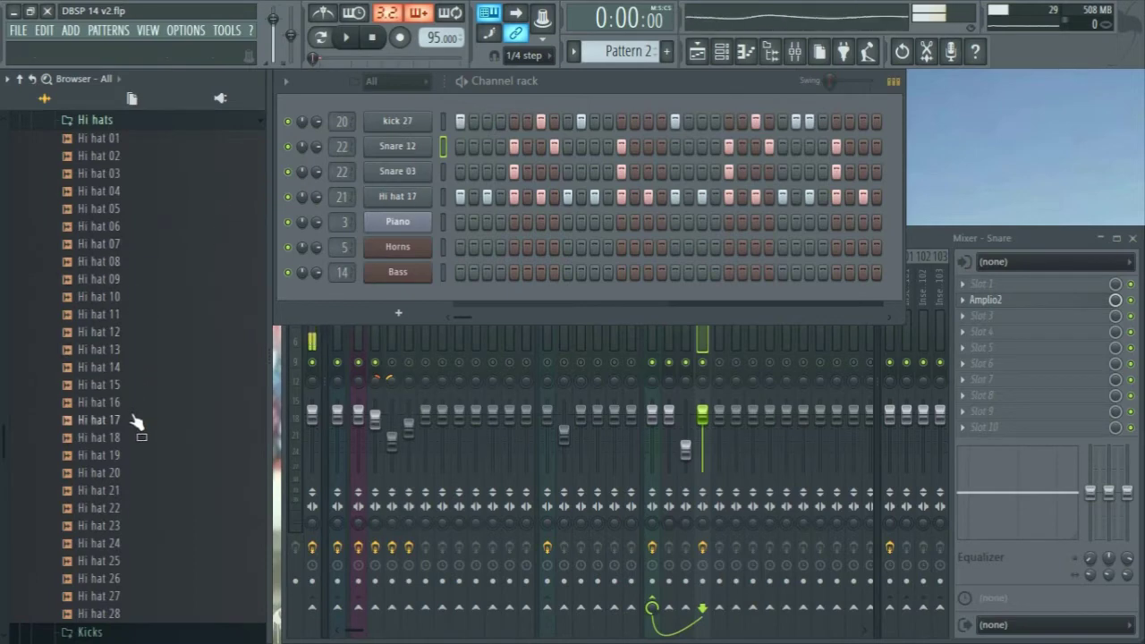
{"action": "left_click", "coordinate": [131, 419]}
{"action": "left_click", "coordinate": [397, 196]}
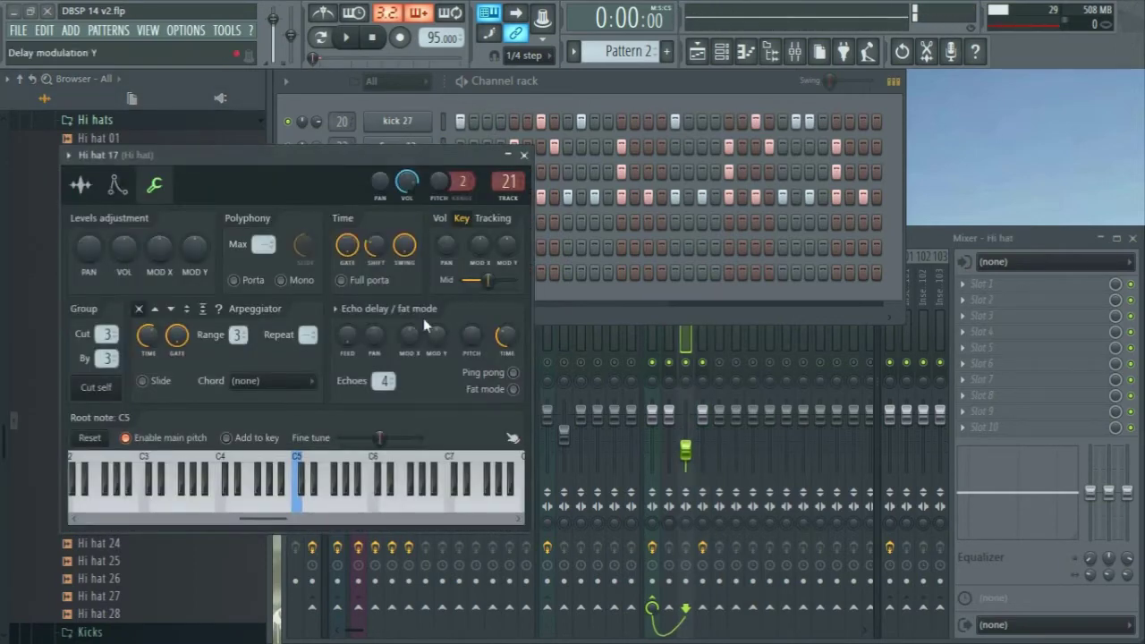
{"action": "left_click", "coordinate": [80, 184]}
{"action": "left_click", "coordinate": [269, 489]}
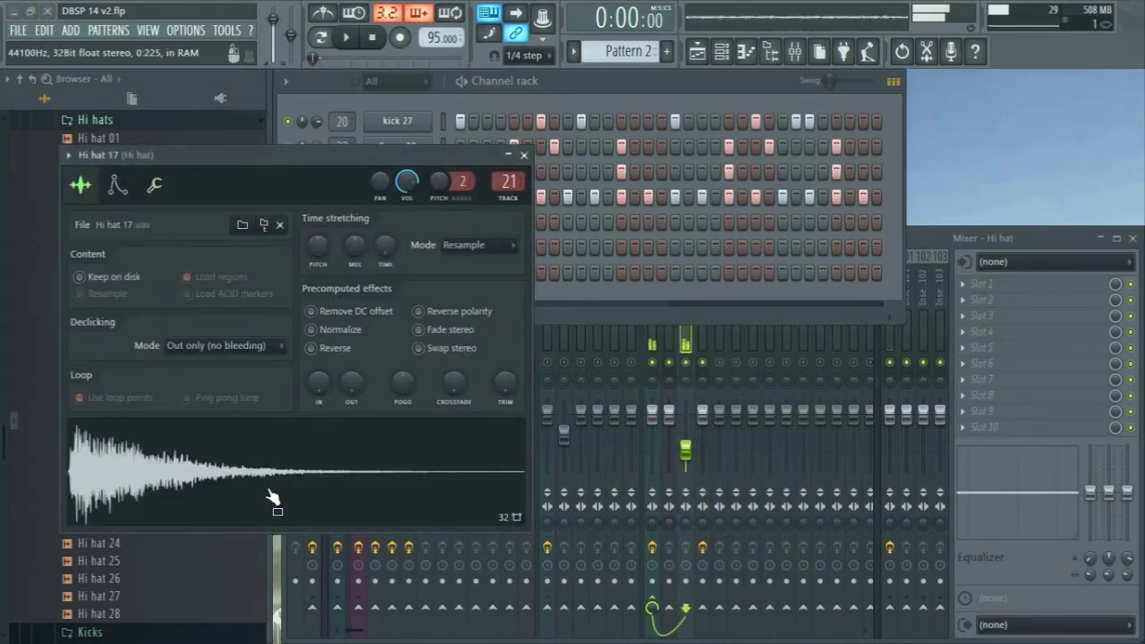
{"action": "left_click", "coordinate": [524, 154]}
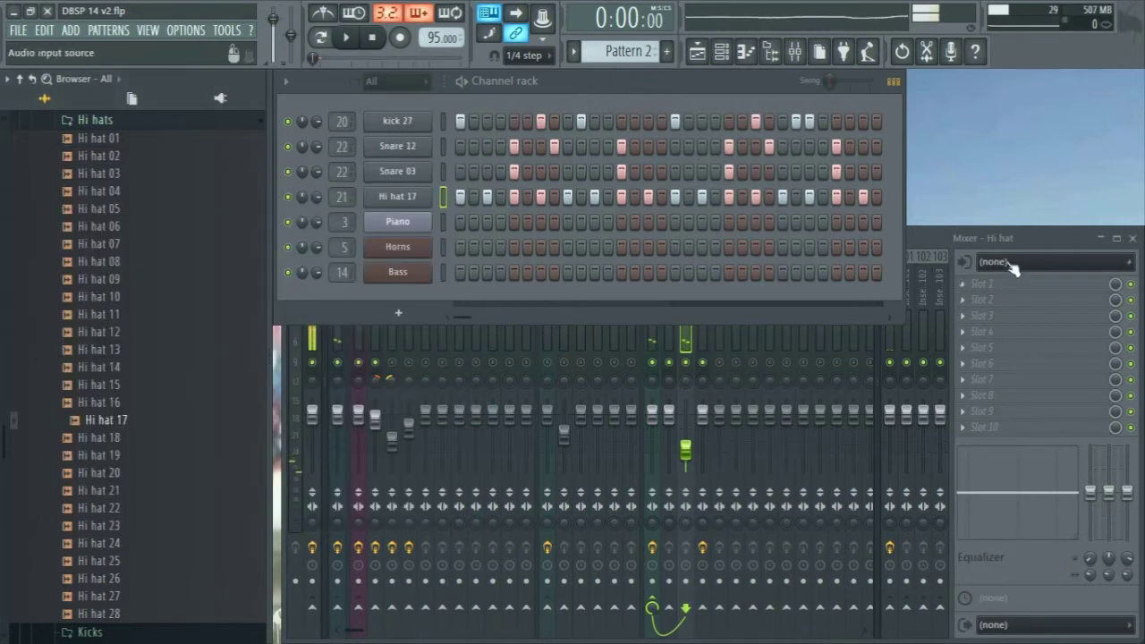
Step: Play the pattern with the mixer in front, select the Snare track and mute the Hi hat, Kick and Sample tracks
{"action": "left_click", "coordinate": [995, 239]}
{"action": "key", "text": "space"}
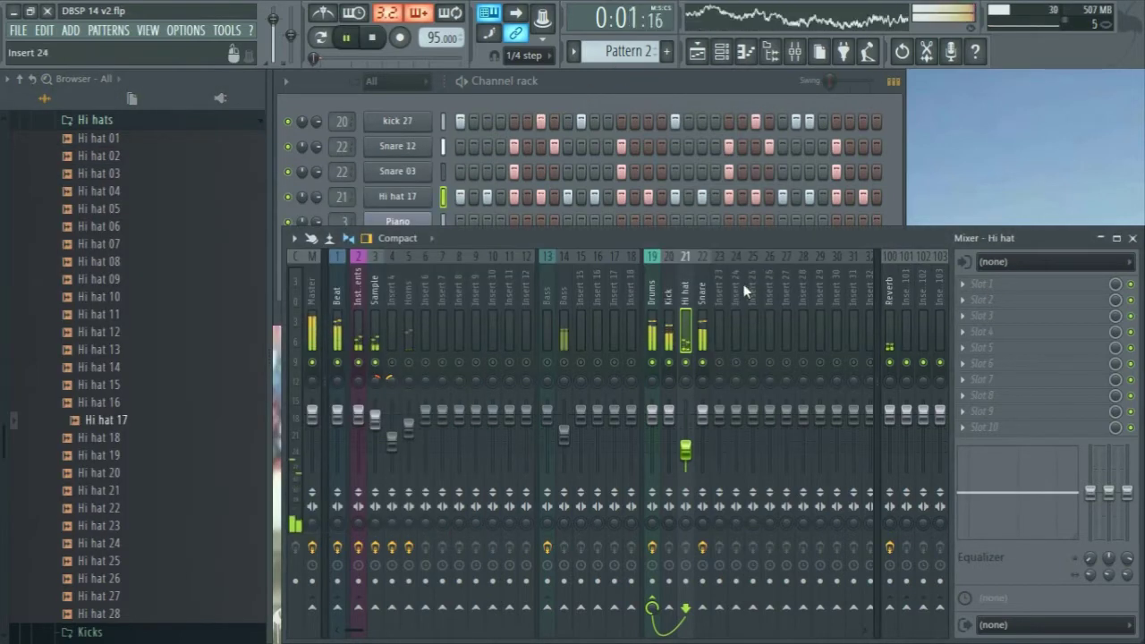
{"action": "left_click", "coordinate": [692, 304]}
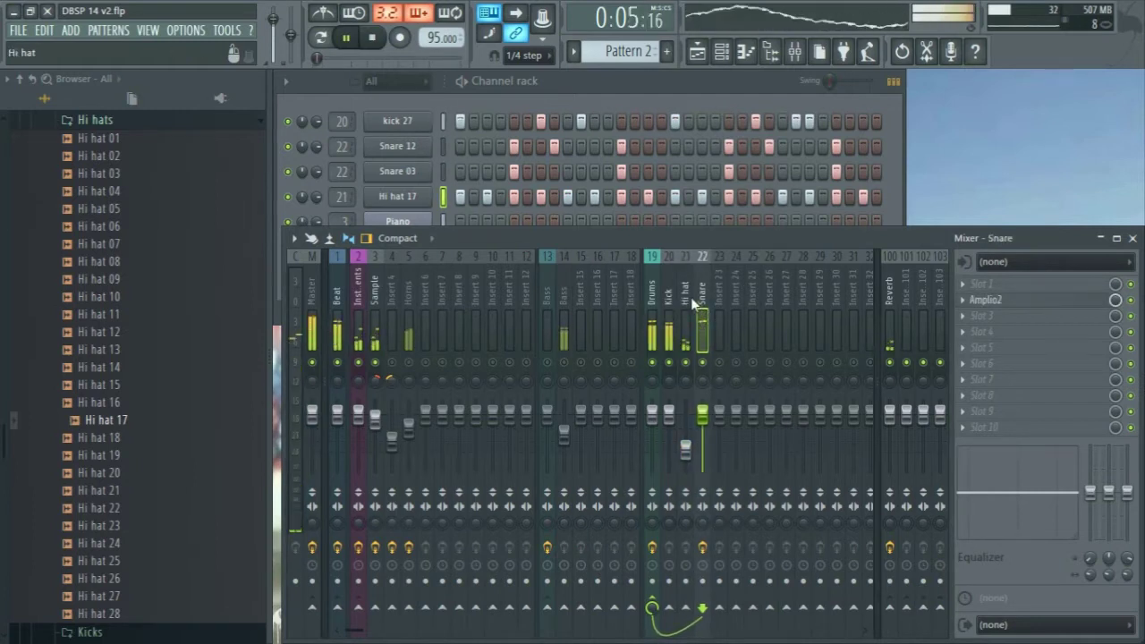
{"action": "left_click", "coordinate": [685, 362]}
{"action": "left_click", "coordinate": [668, 362]}
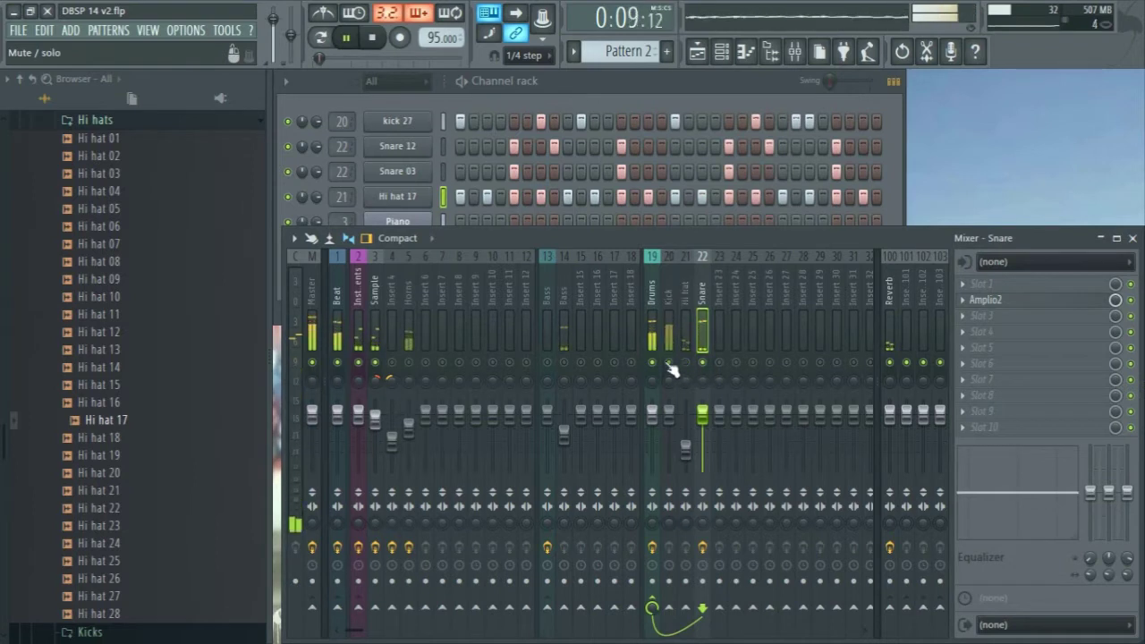
{"action": "left_click", "coordinate": [374, 363]}
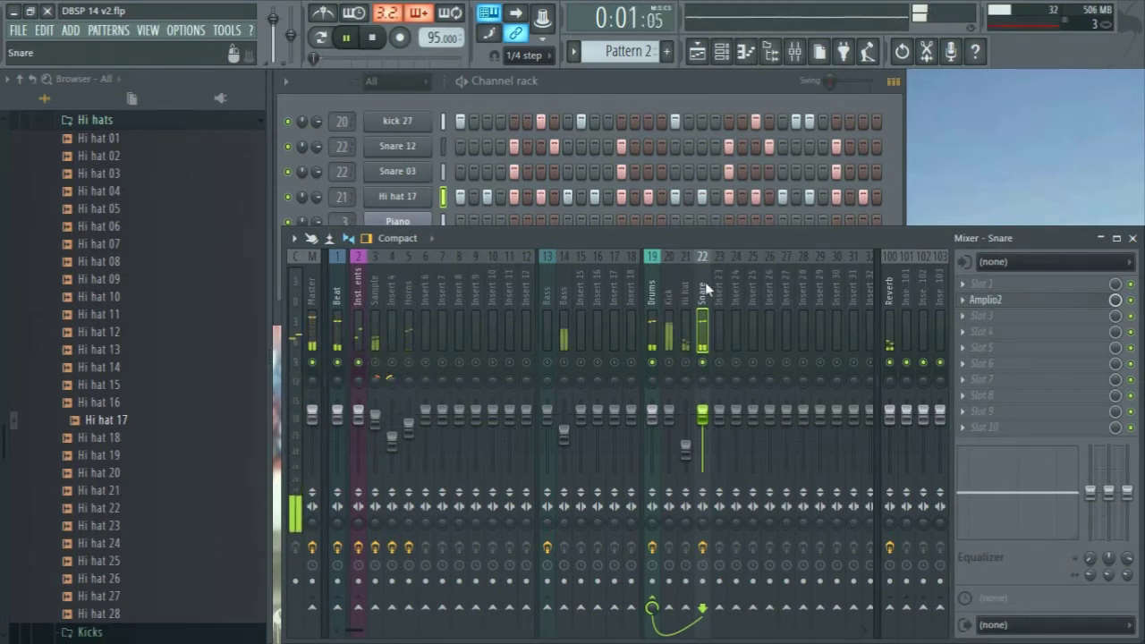
Step: Stop playback and open the Amplio2 effect on the Snare mixer track, moving its window clear of the mixer's effect slots
{"action": "key", "text": "space"}
{"action": "left_click", "coordinate": [1051, 301]}
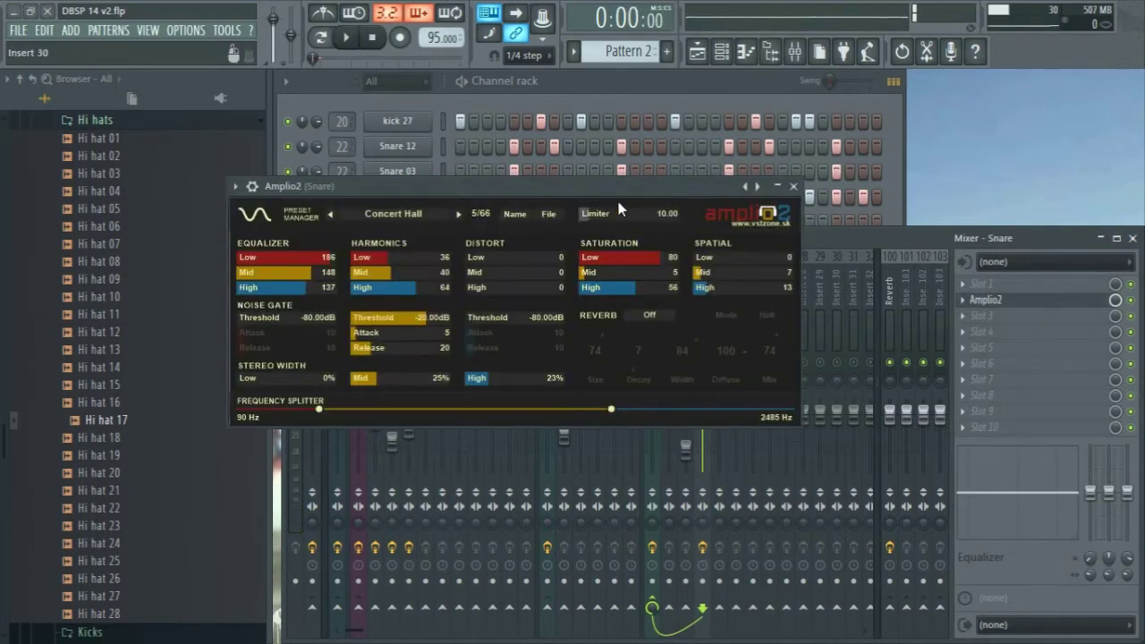
{"action": "left_click_drag", "start_coordinate": [608, 186], "coordinate": [696, 147]}
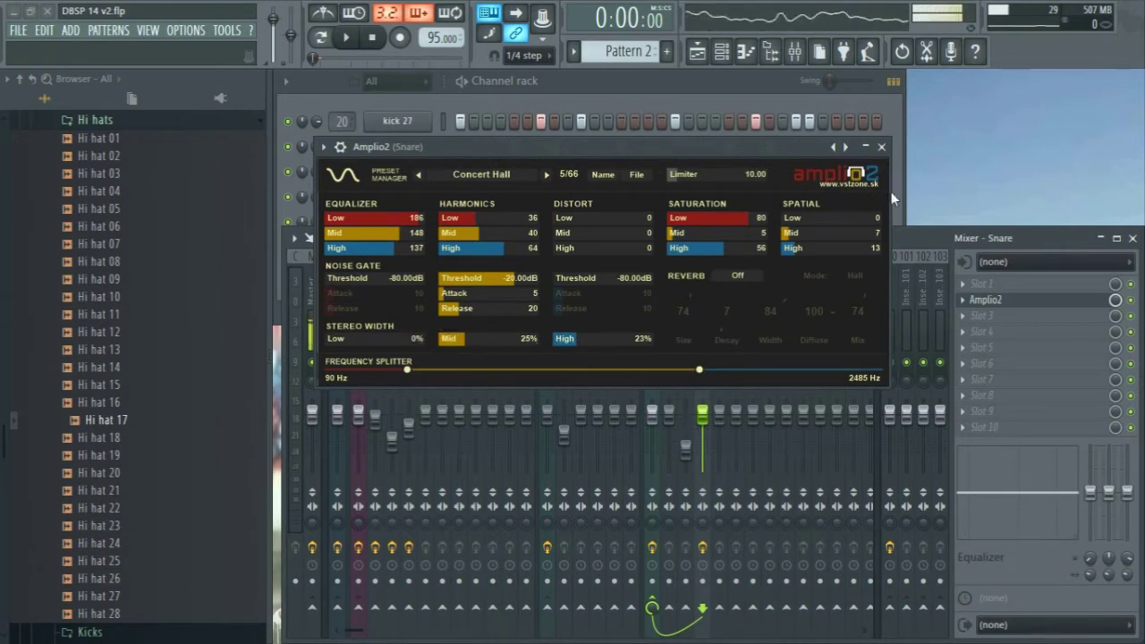
Step: Close the Amplio2 window and play the pattern briefly to listen to the Snare track
{"action": "left_click", "coordinate": [882, 147]}
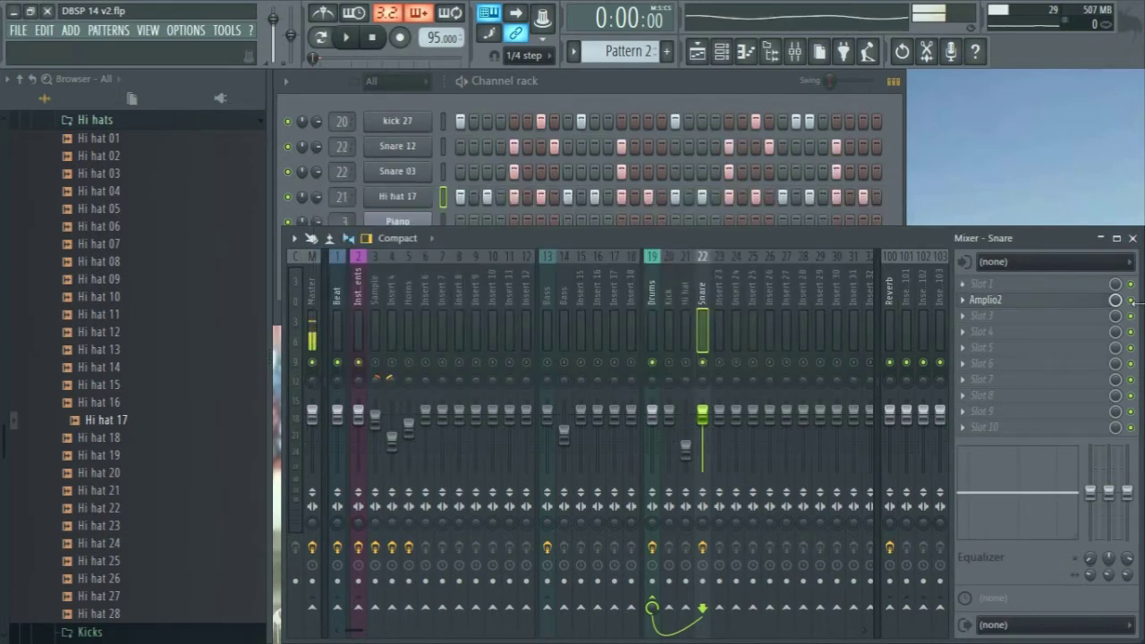
{"action": "key", "text": "space"}
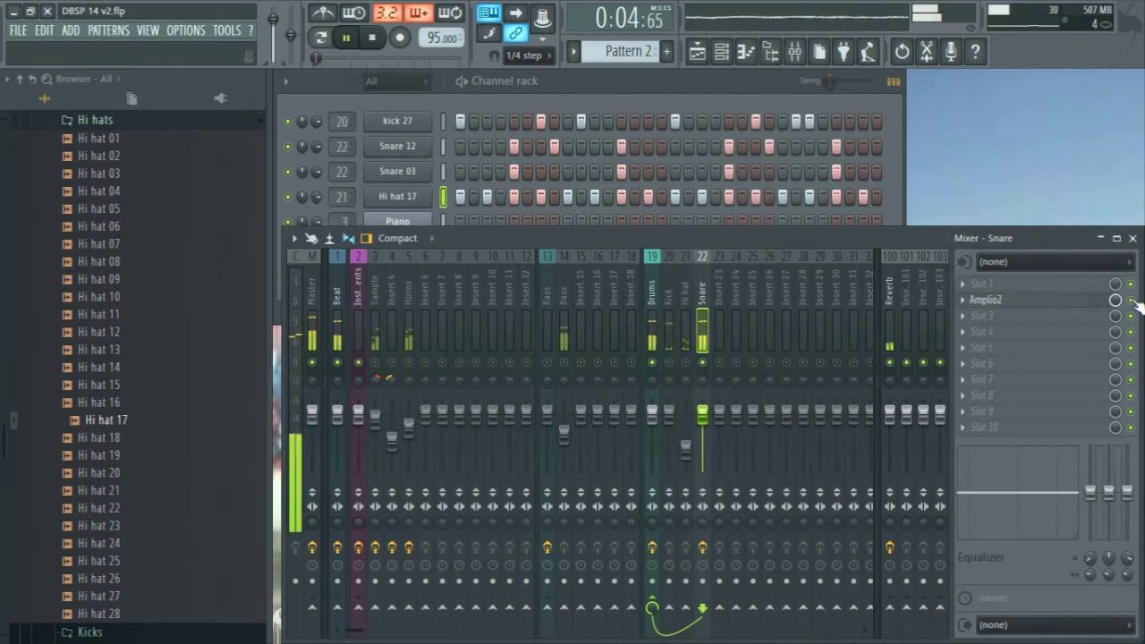
{"action": "key", "text": "space"}
Step: Unmute the Hi hat, Kick and Sample mixer tracks and check the effect slots of Hi hat and Kick
{"action": "left_click", "coordinate": [614, 77]}
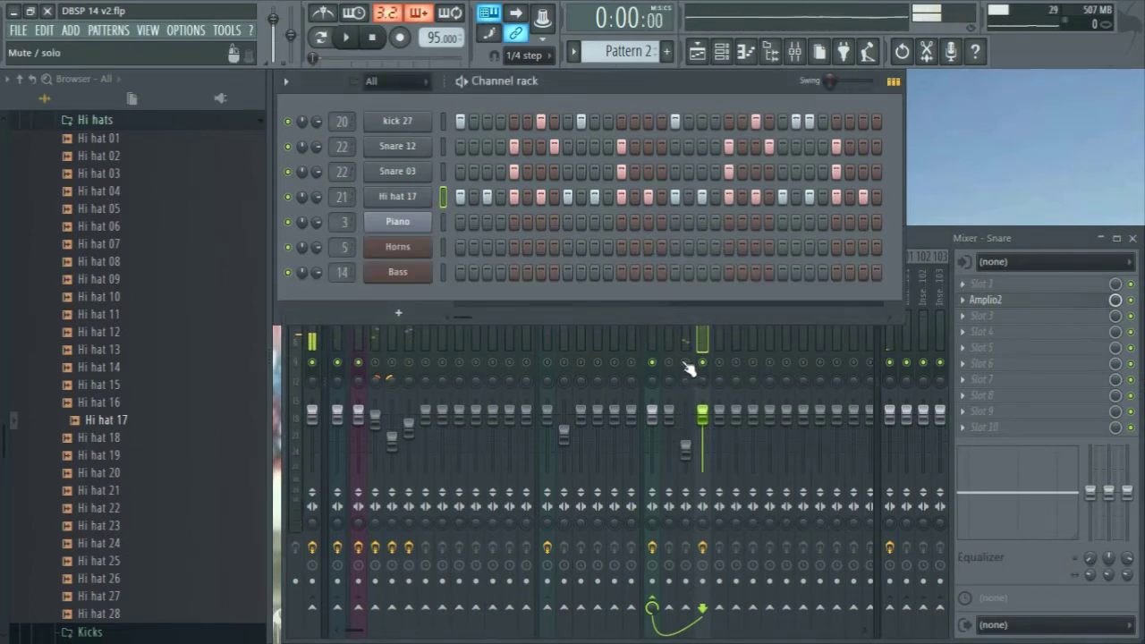
{"action": "left_click", "coordinate": [688, 369]}
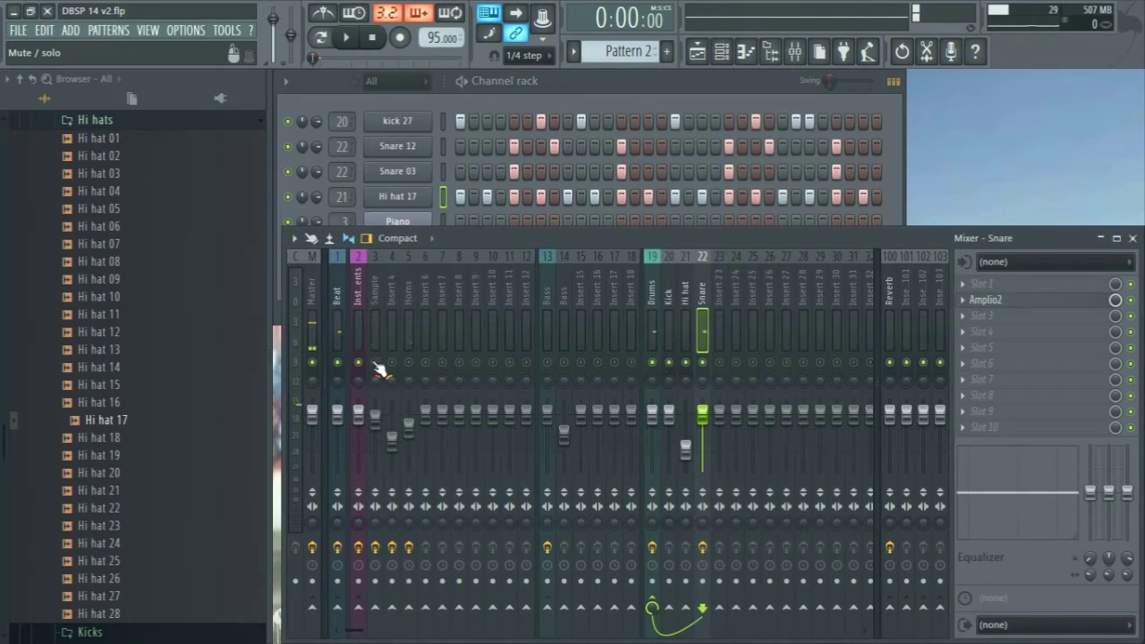
{"action": "left_click", "coordinate": [685, 297]}
{"action": "left_click", "coordinate": [670, 301]}
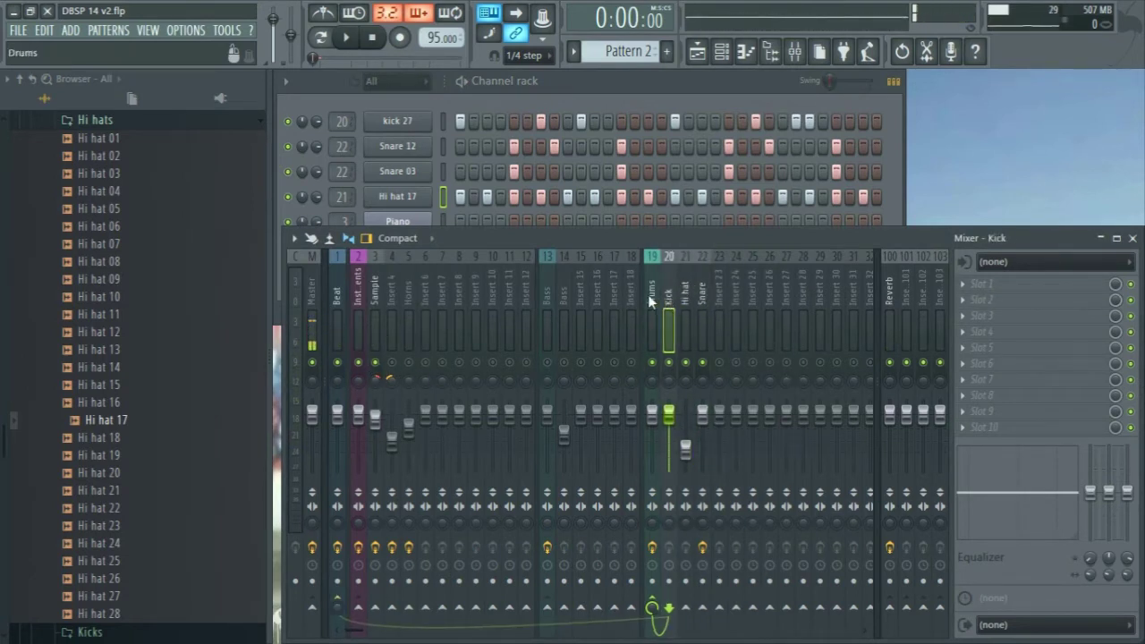
Step: Play the pattern with the EQ and Compressor on the Drums mixer track bypassed, and select the Sample track
{"action": "left_click", "coordinate": [652, 294]}
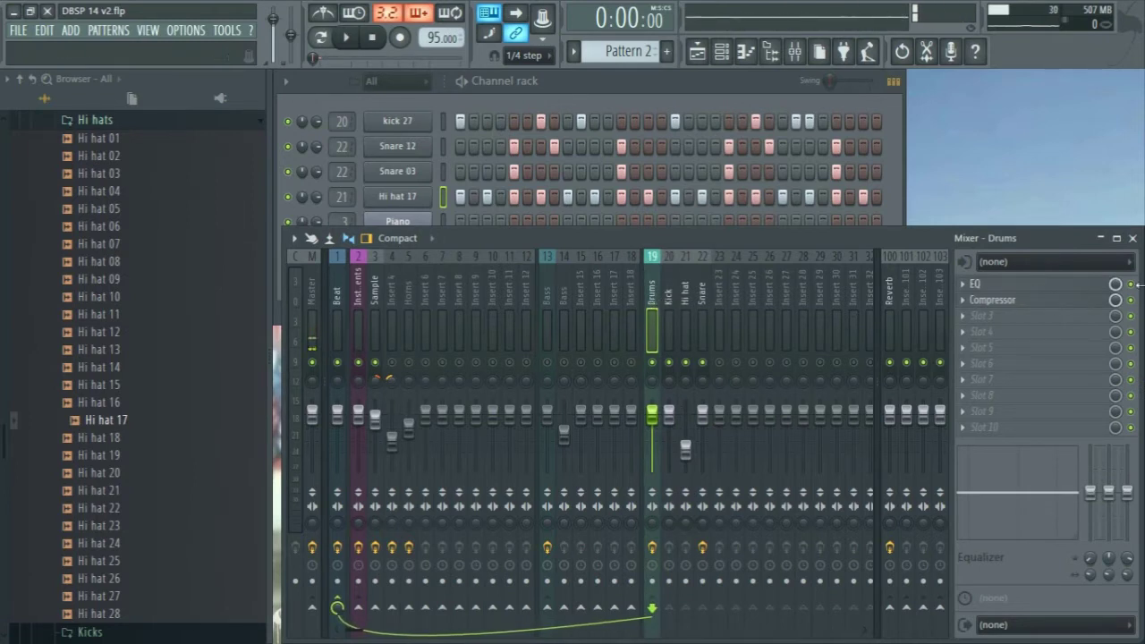
{"action": "key", "text": "space"}
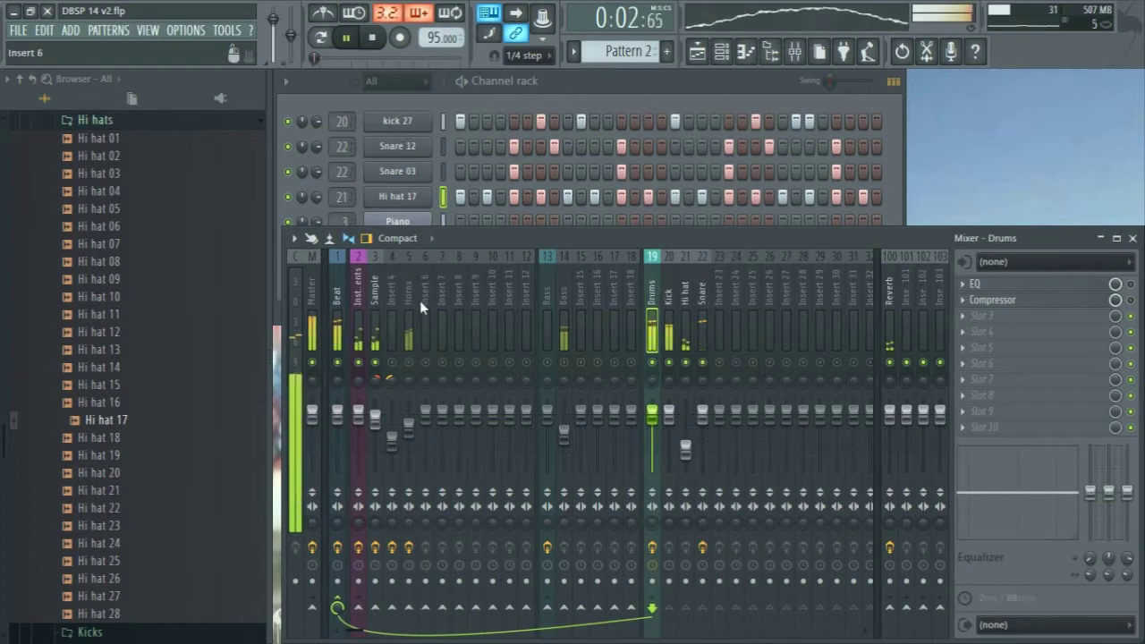
{"action": "left_click", "coordinate": [375, 291]}
Step: Look at Pattern 3 in the channel rack, return to Pattern 2 and stop playback
{"action": "left_click", "coordinate": [598, 83]}
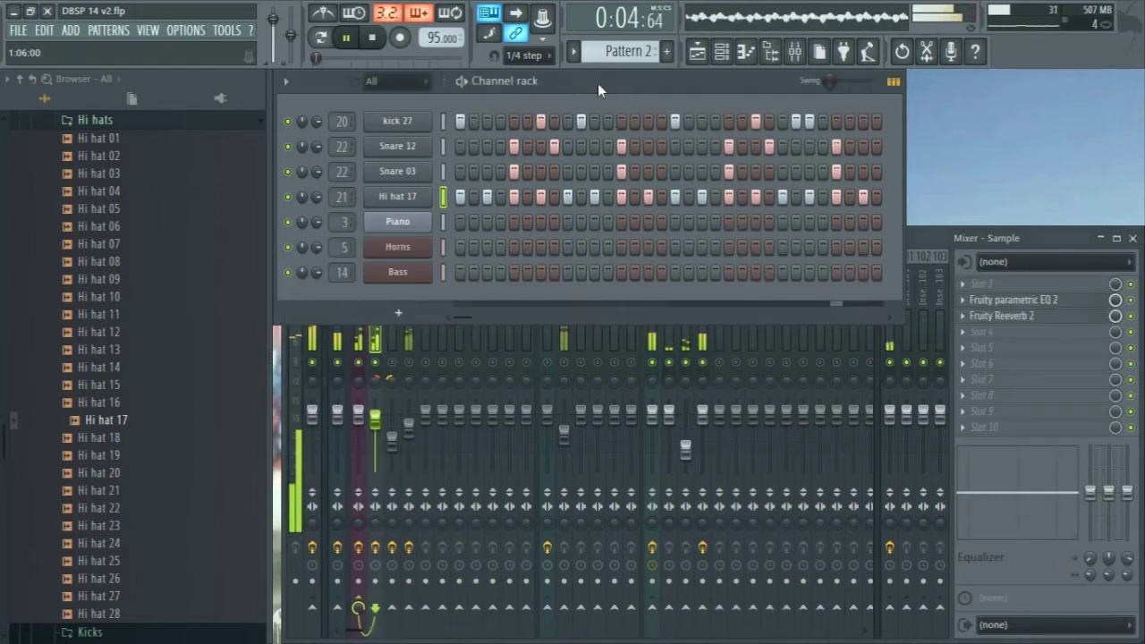
{"action": "scroll", "coordinate": [605, 51], "scroll_direction": "down", "scroll_amount": 1}
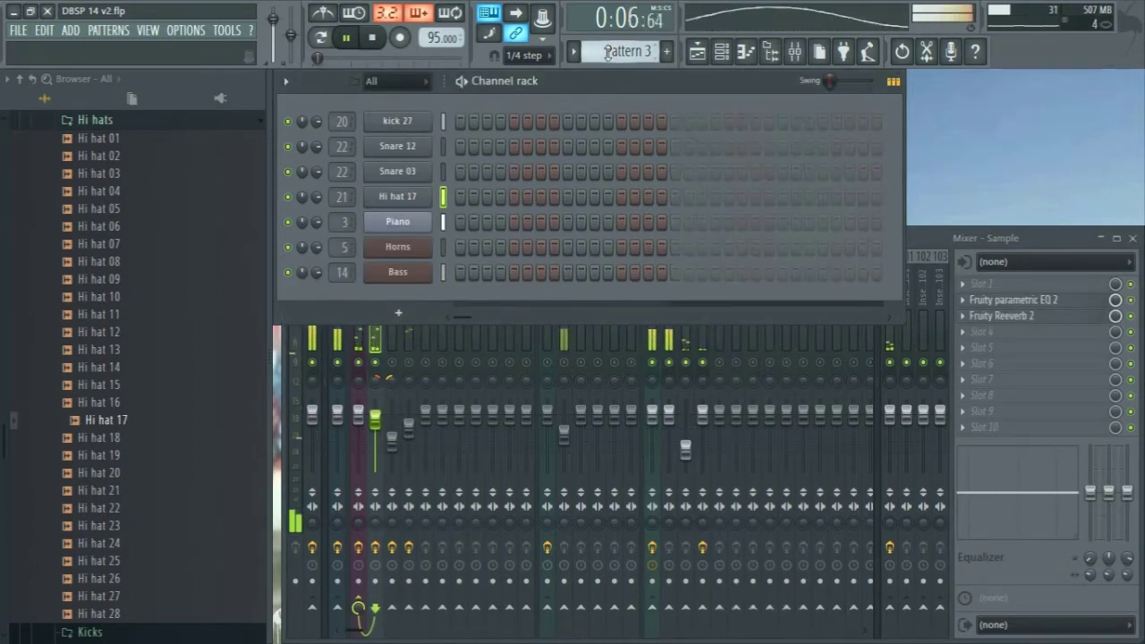
{"action": "scroll", "coordinate": [607, 51], "scroll_direction": "up", "scroll_amount": 1}
{"action": "left_click", "coordinate": [373, 37]}
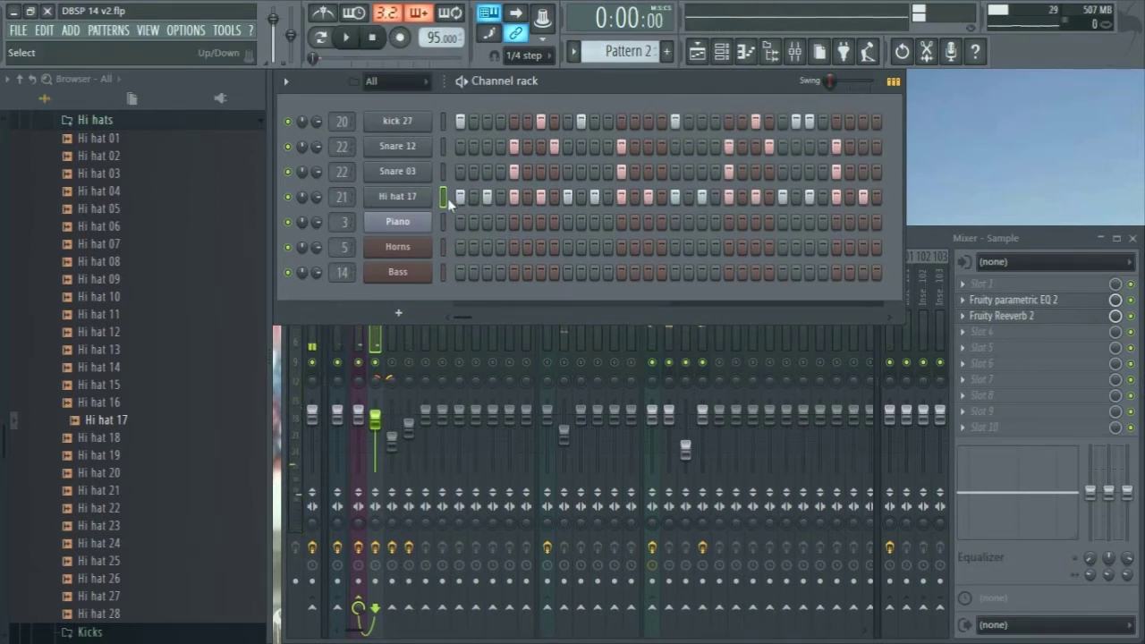
Step: Cut the Hi hat 17 steps out of Pattern 2 and rename the pattern Drums
{"action": "key", "text": "ctrl+x"}
{"action": "middle_click", "coordinate": [622, 53]}
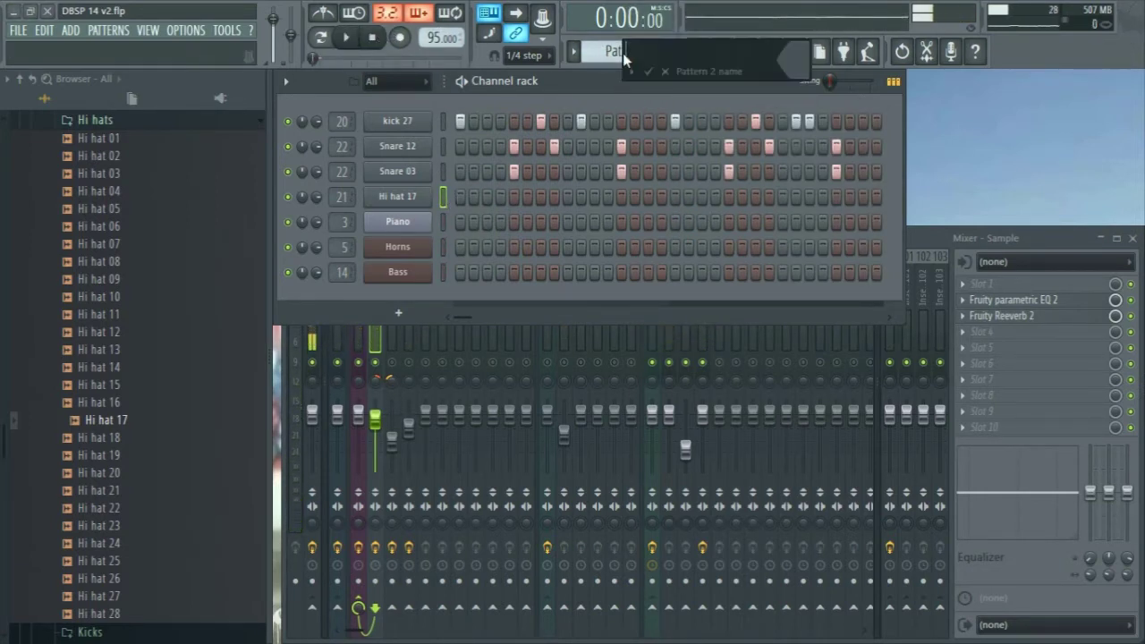
{"action": "type", "text": "Drums"}
{"action": "key", "text": "Return"}
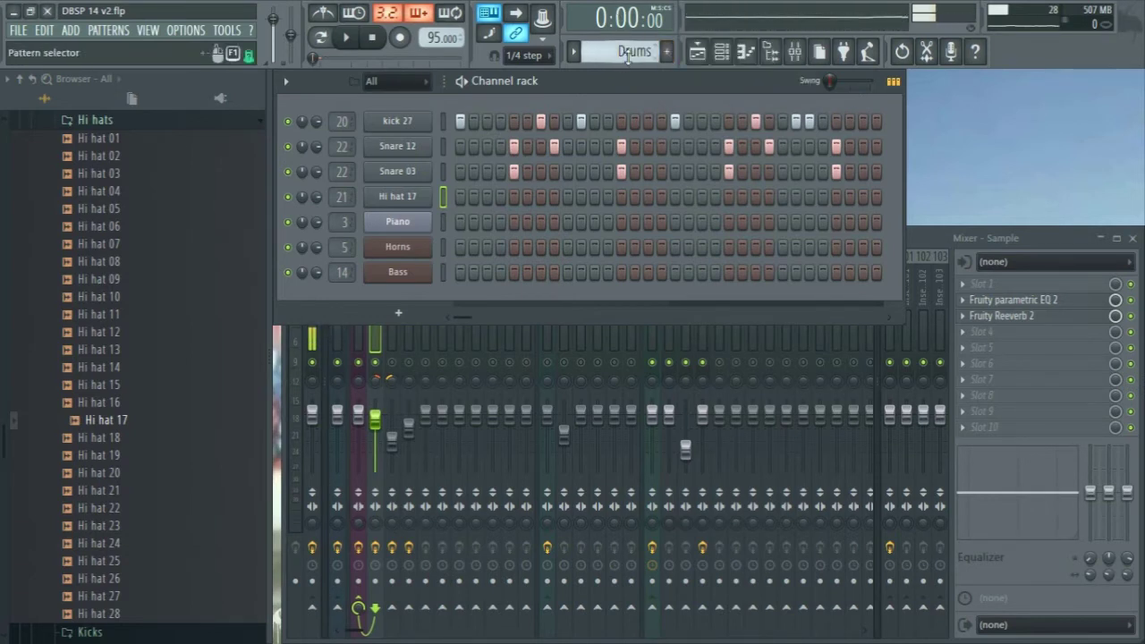
Step: Paste the Hi hat 17 steps into Pattern 3 and rename that pattern Hi hats
{"action": "scroll", "coordinate": [628, 57], "scroll_direction": "down", "scroll_amount": 1}
{"action": "key", "text": "ctrl+v"}
{"action": "middle_click", "coordinate": [629, 57]}
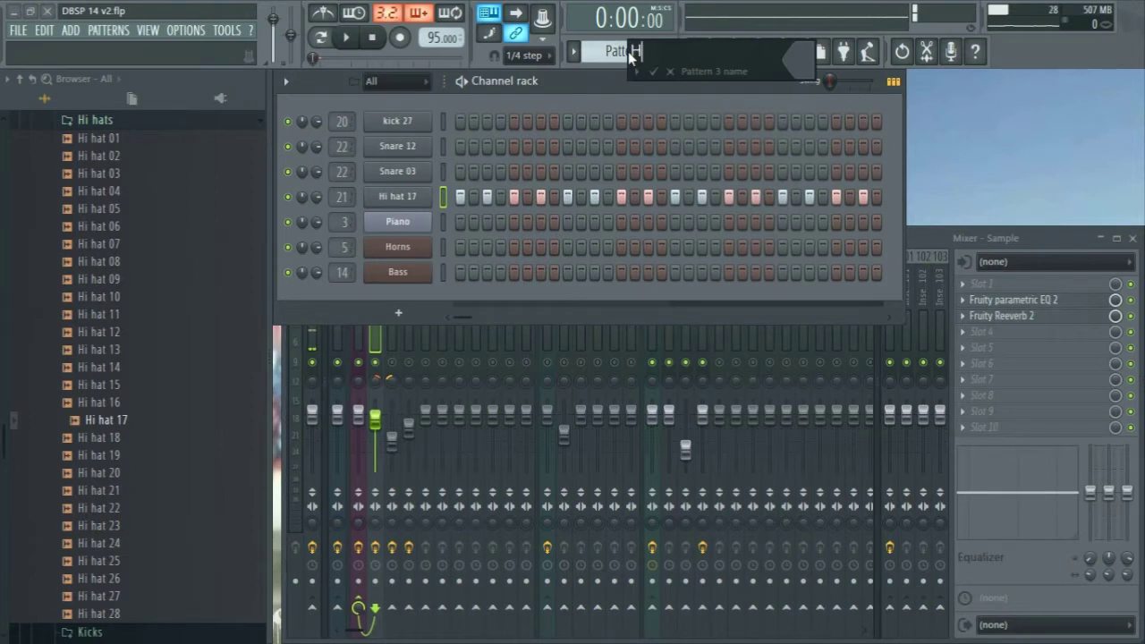
{"action": "type", "text": "Hi hats"}
{"action": "key", "text": "Return"}
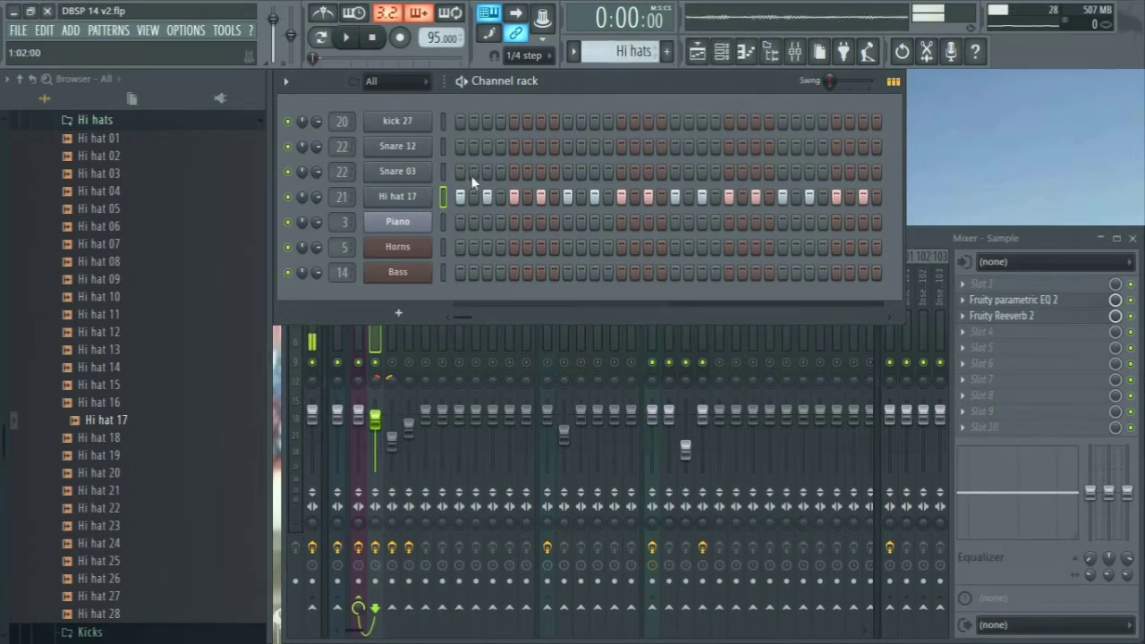
Step: Paint two Hi hats clips on playlist Track 3 to cover bars 1 to 4, and close the playlist
{"action": "left_click", "coordinate": [697, 51]}
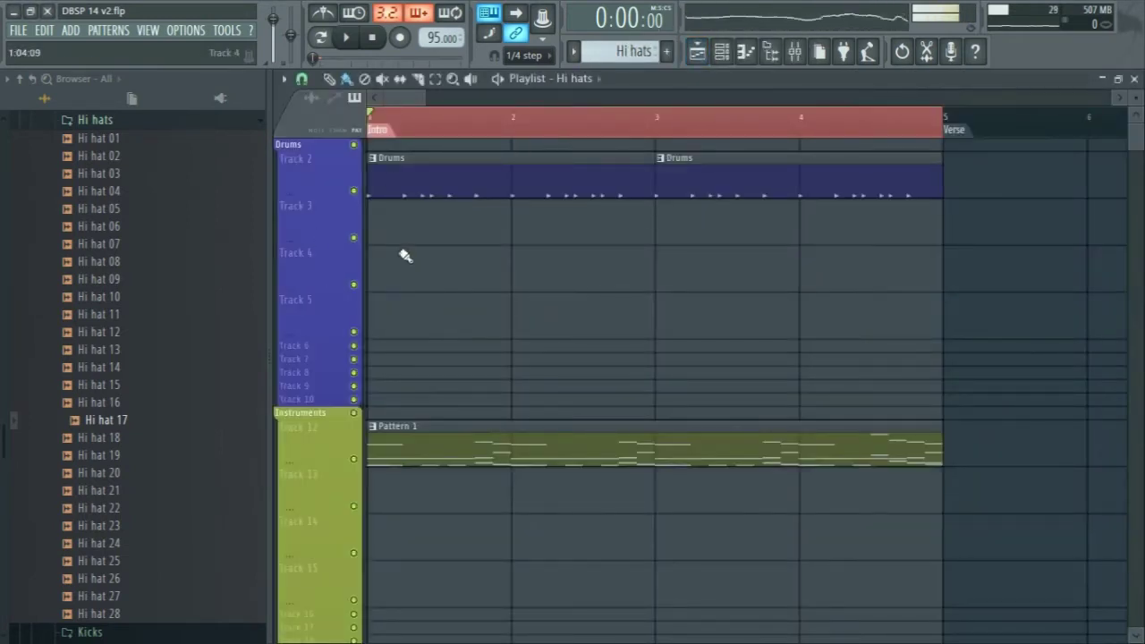
{"action": "left_click_drag", "start_coordinate": [402, 237], "coordinate": [730, 235]}
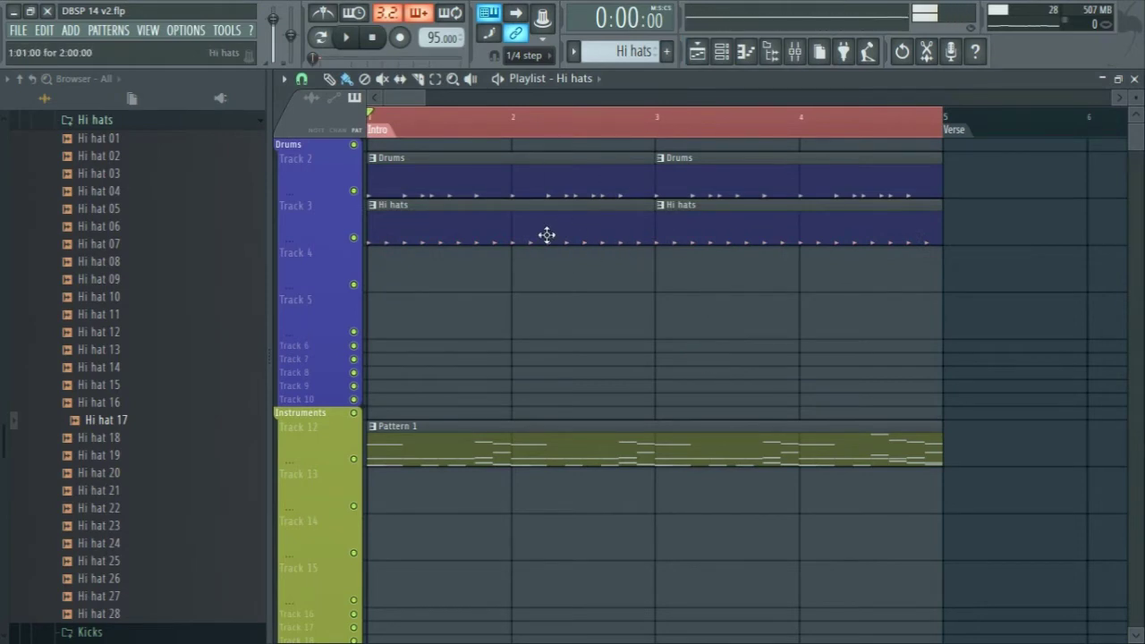
{"action": "left_click", "coordinate": [1135, 80]}
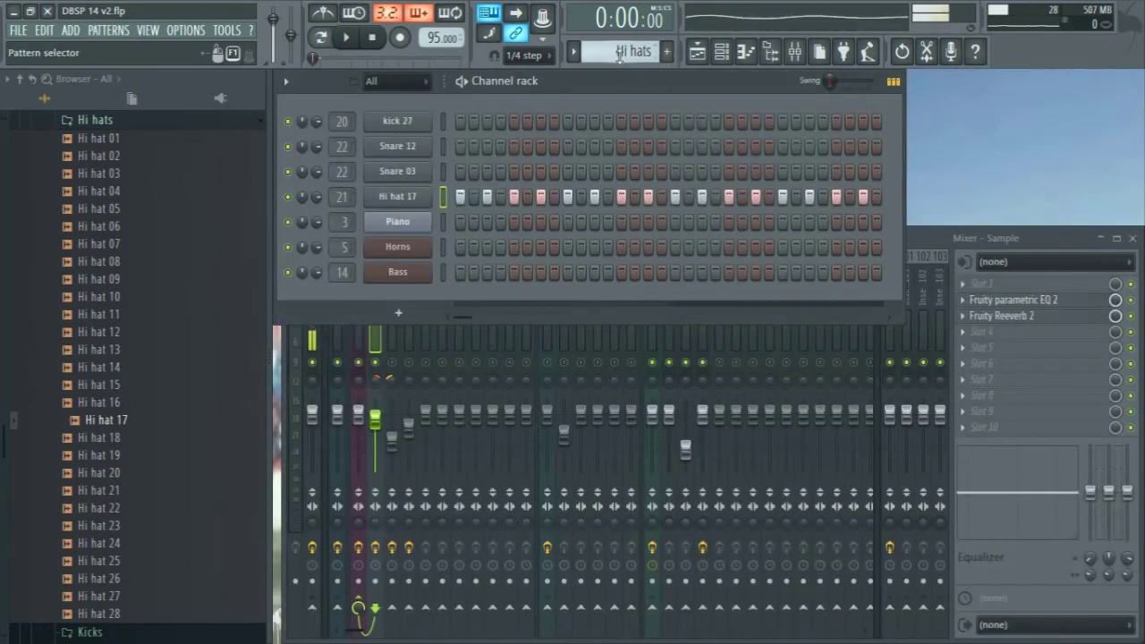
Step: Switch to Pattern 1 and split it by channel into separate Piano, Horns and Bass patterns
{"action": "left_click", "coordinate": [577, 51]}
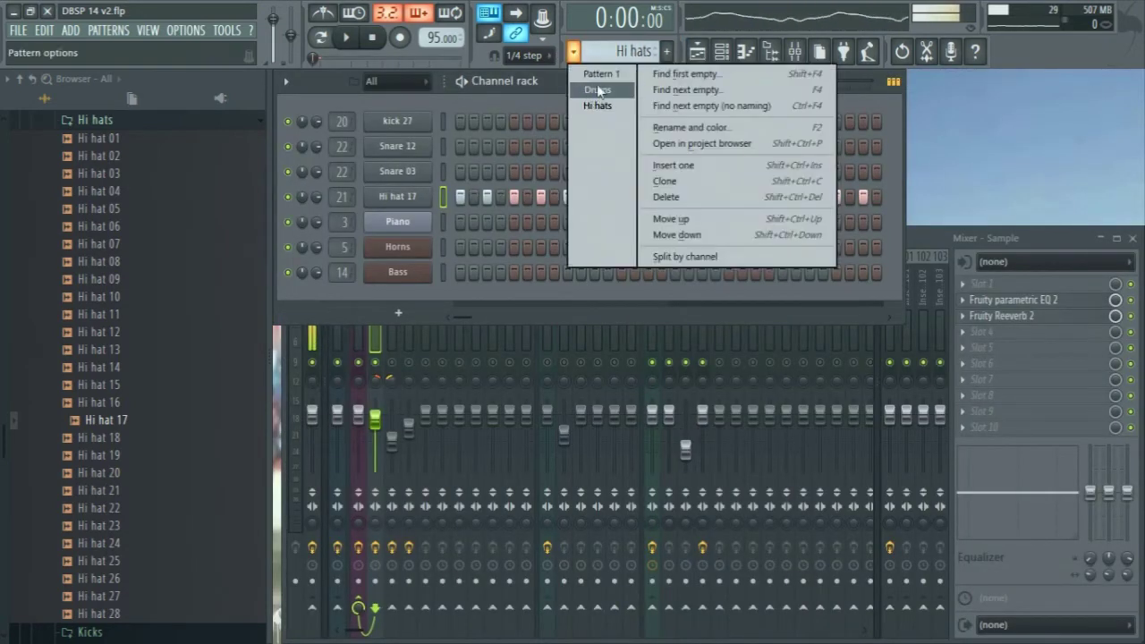
{"action": "left_click", "coordinate": [598, 76]}
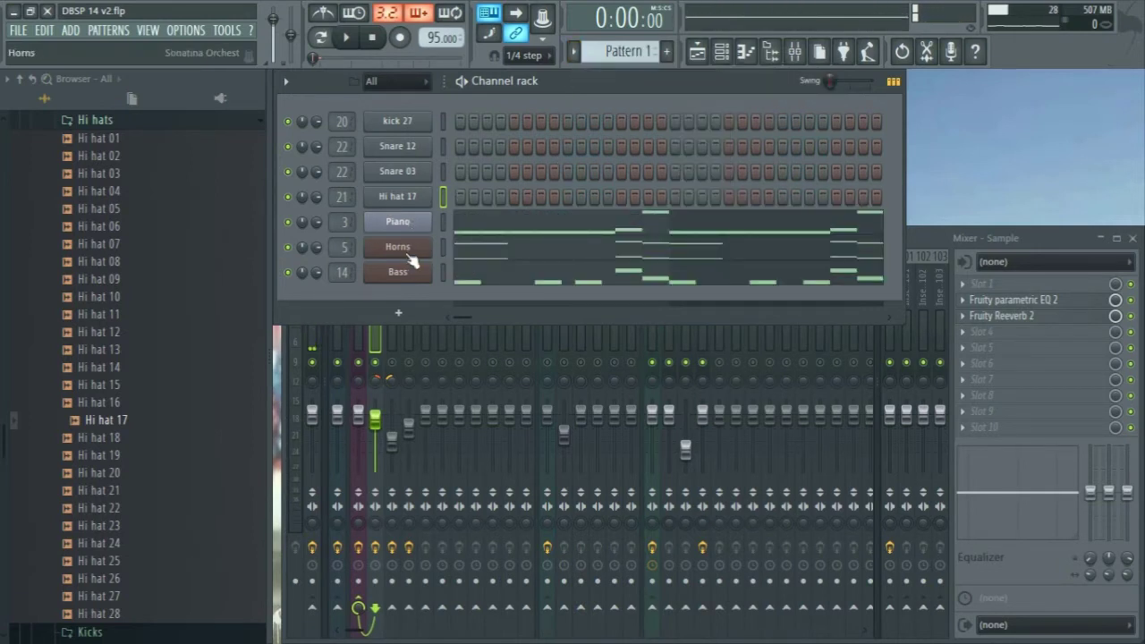
{"action": "left_click", "coordinate": [626, 51]}
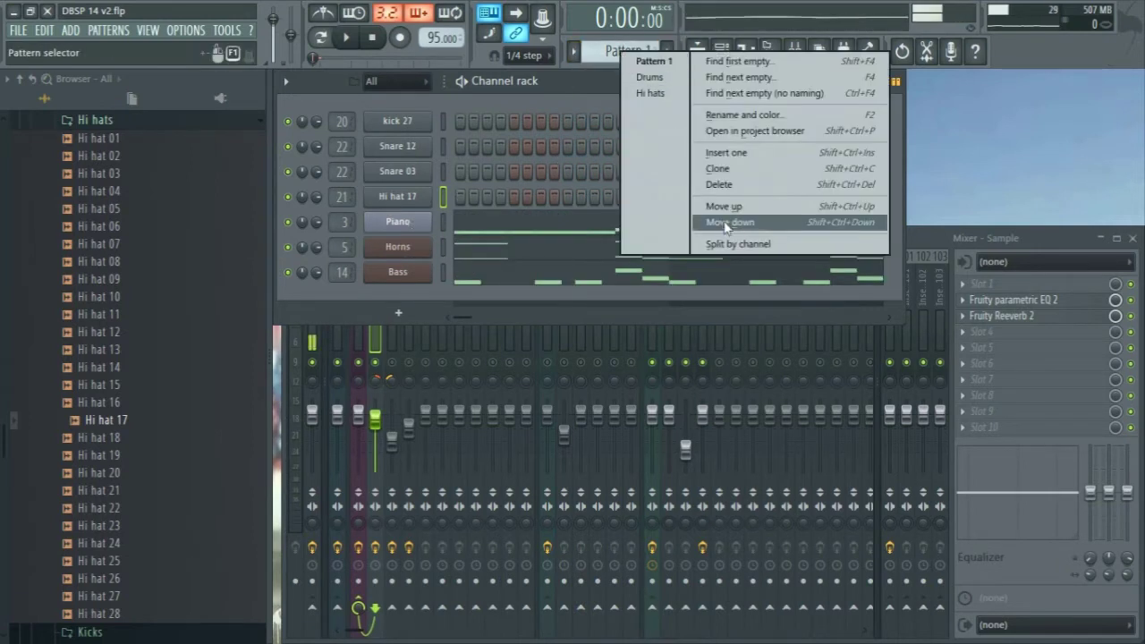
{"action": "left_click", "coordinate": [758, 244]}
Step: Rearrange the playlist's instrument clips so Piano is on Track 12, Bass on Track 13 and Horns on Track 14
{"action": "left_click", "coordinate": [696, 49]}
{"action": "scroll", "coordinate": [550, 307], "scroll_direction": "down", "scroll_amount": 2}
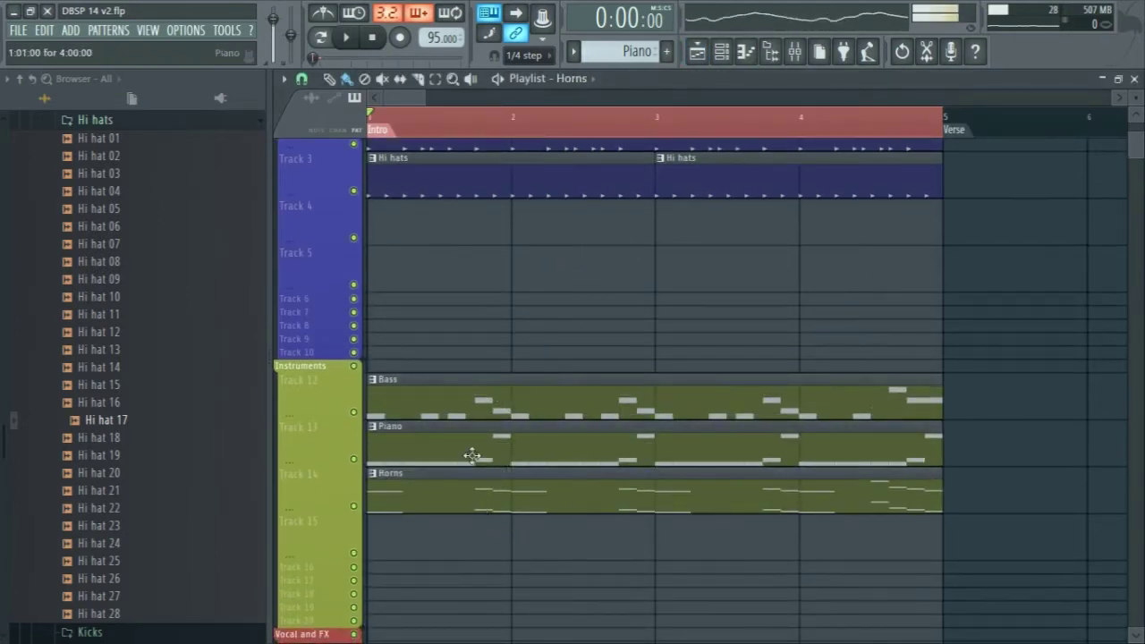
{"action": "left_click_drag", "start_coordinate": [501, 398], "coordinate": [498, 490]}
{"action": "left_click_drag", "start_coordinate": [518, 443], "coordinate": [519, 396]}
{"action": "left_click_drag", "start_coordinate": [519, 481], "coordinate": [515, 464]}
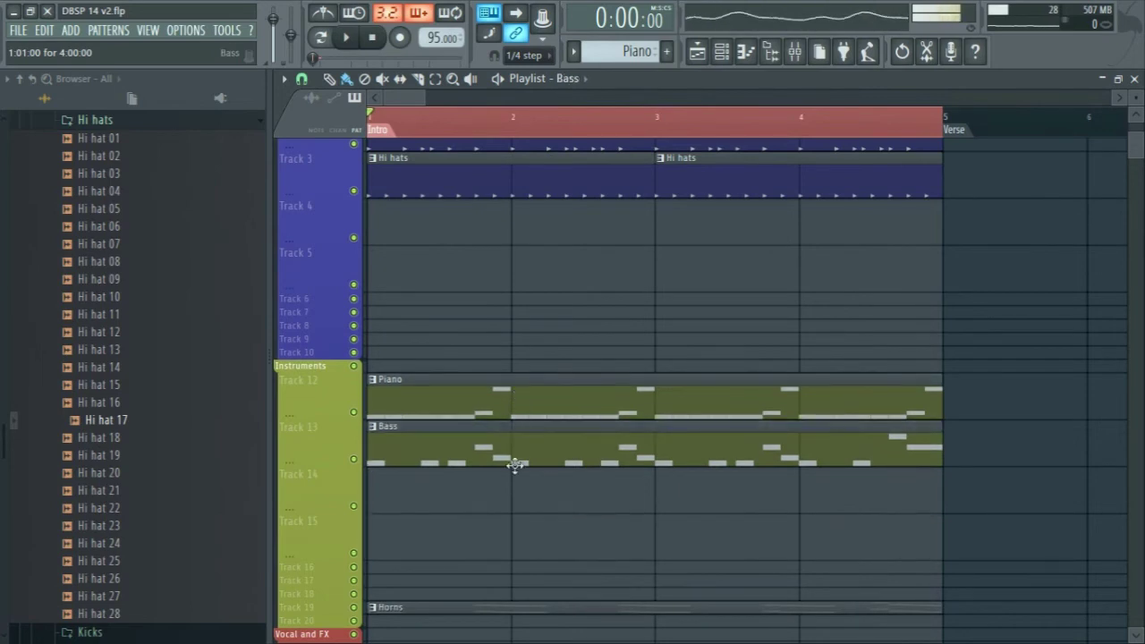
{"action": "left_click_drag", "start_coordinate": [540, 617], "coordinate": [514, 481]}
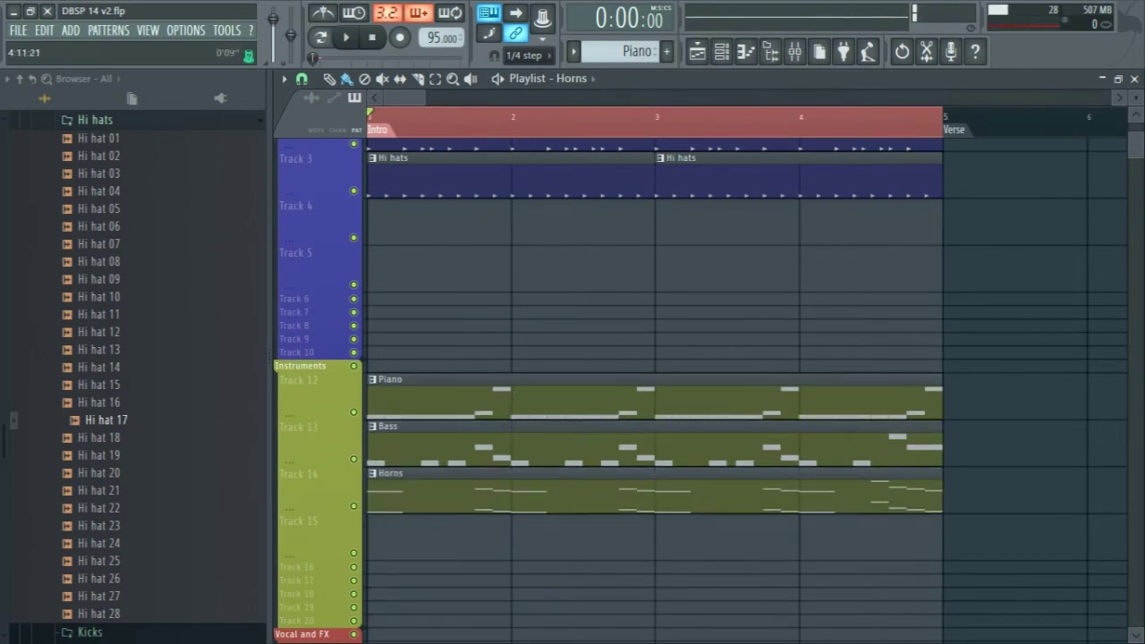
{"action": "scroll", "coordinate": [957, 295], "scroll_direction": "up", "scroll_amount": 1}
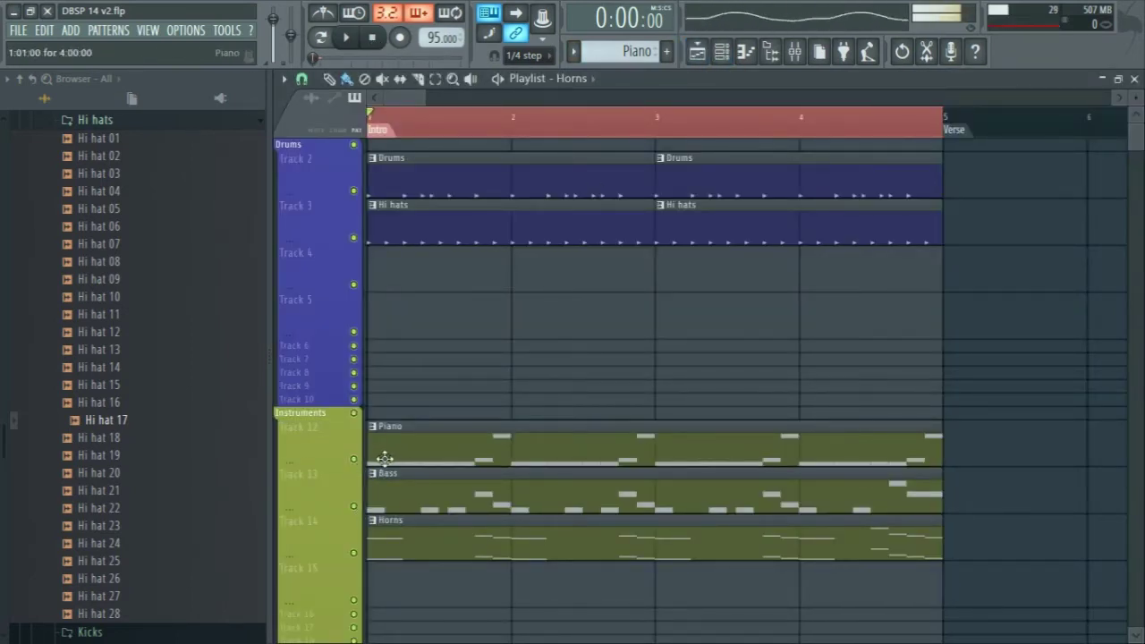
Step: Mute the playlist tracks holding the Bass and Horns clips and play the start of the arrangement
{"action": "key", "text": "F9"}
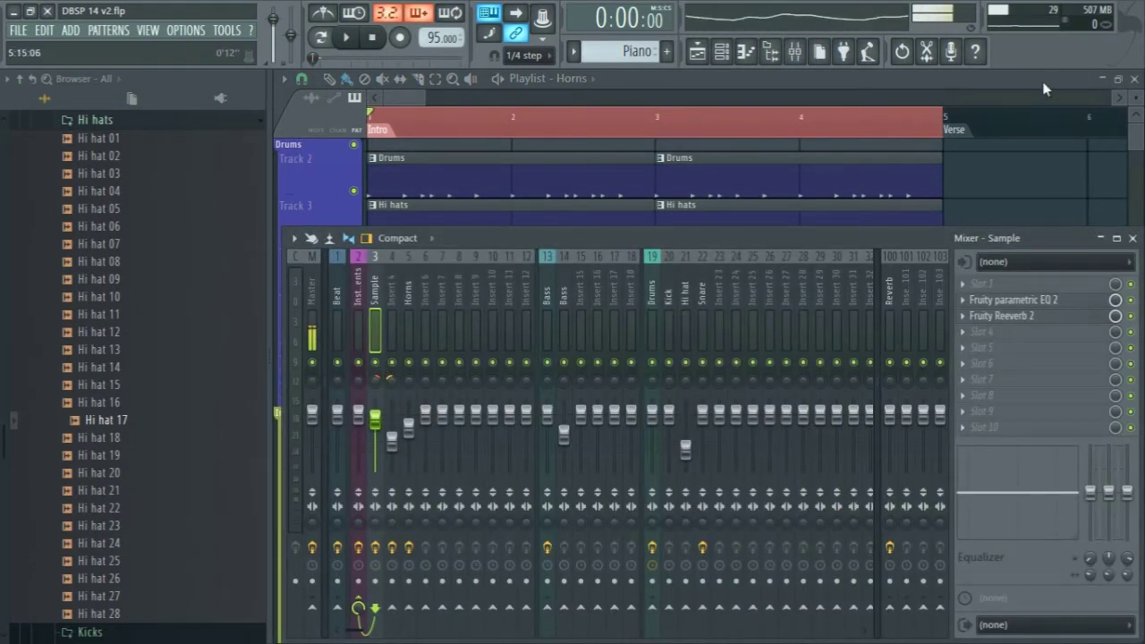
{"action": "key", "text": "F9"}
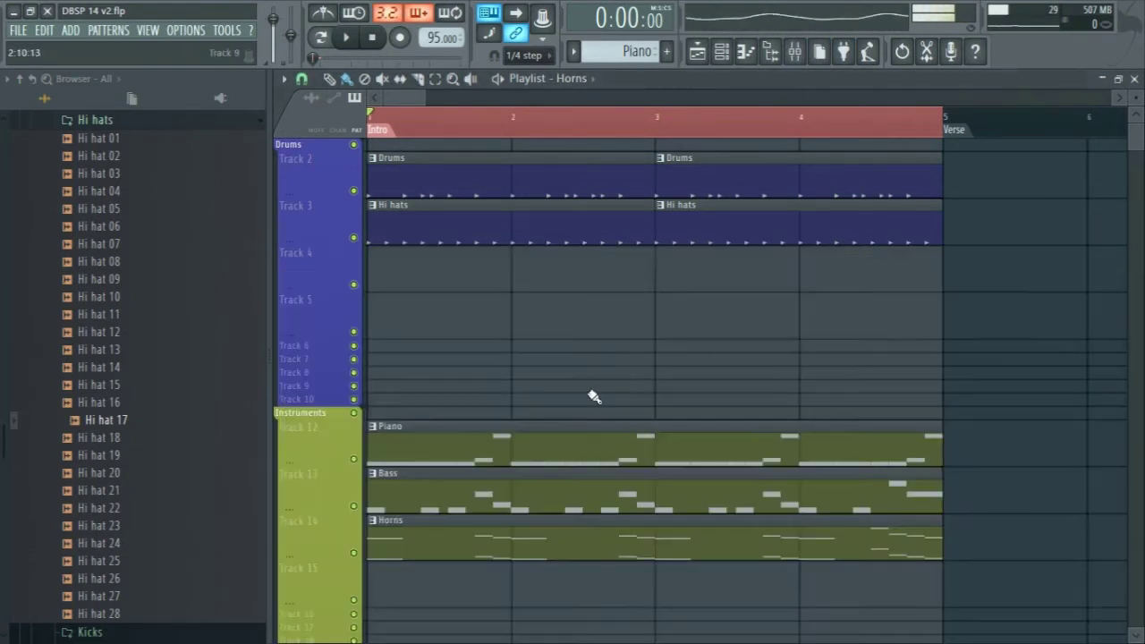
{"action": "left_click", "coordinate": [355, 507]}
{"action": "left_click", "coordinate": [354, 554]}
{"action": "key", "text": "space"}
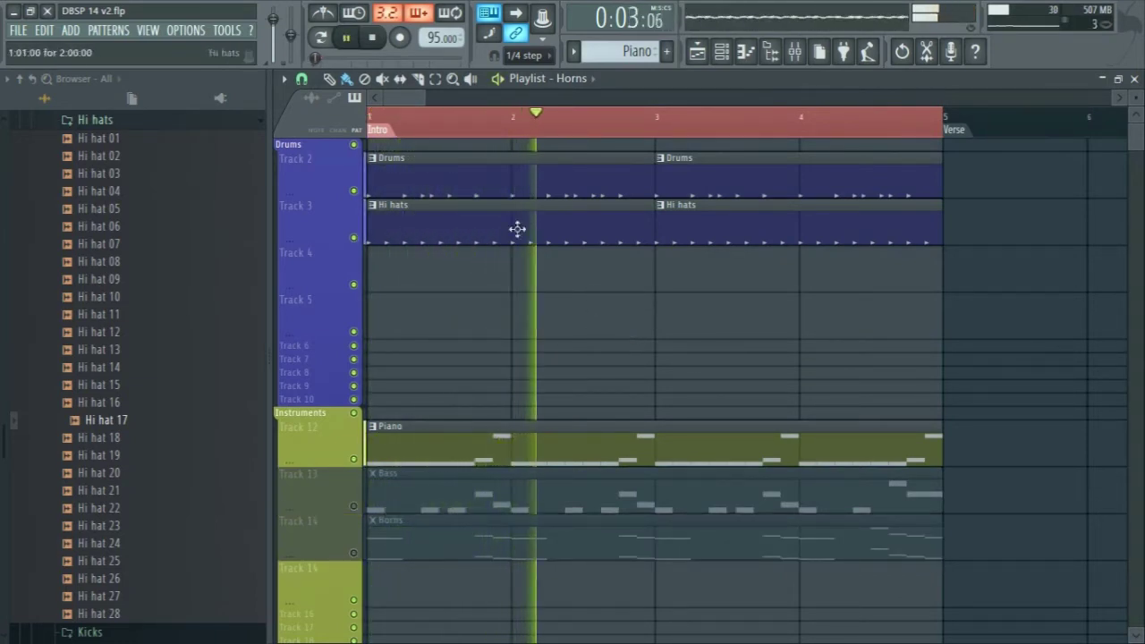
{"action": "key", "text": "space"}
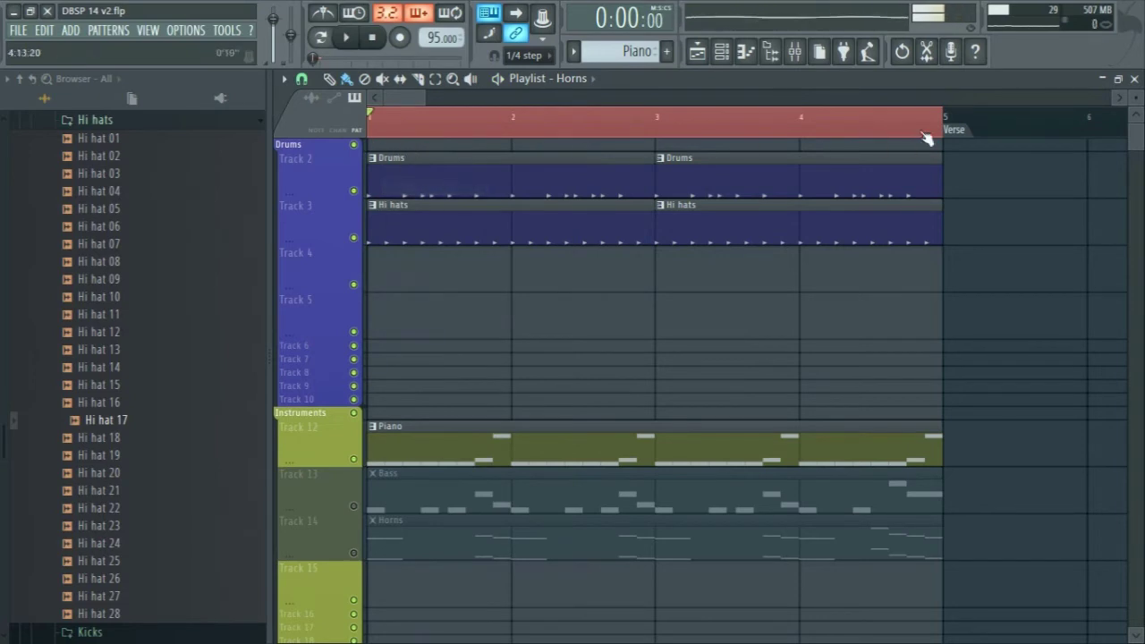
Step: Delete the Intro and Verse time markers from the playlist and unmute Track 14 with the Horns clip
{"action": "right_click", "coordinate": [959, 131]}
{"action": "left_click", "coordinate": [984, 186]}
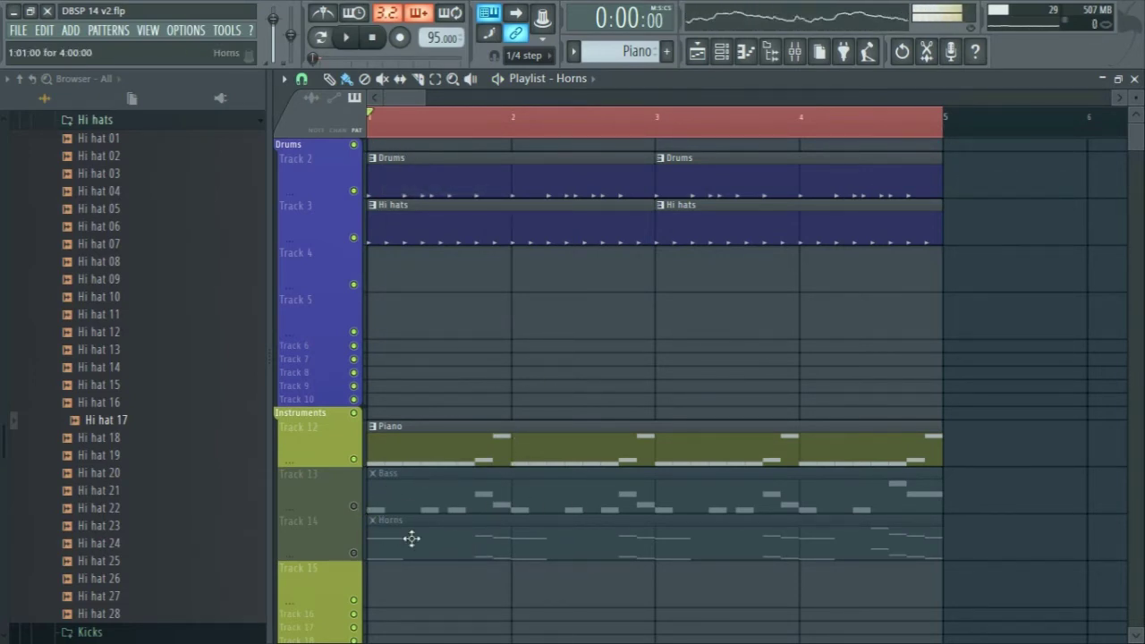
{"action": "left_click", "coordinate": [355, 553]}
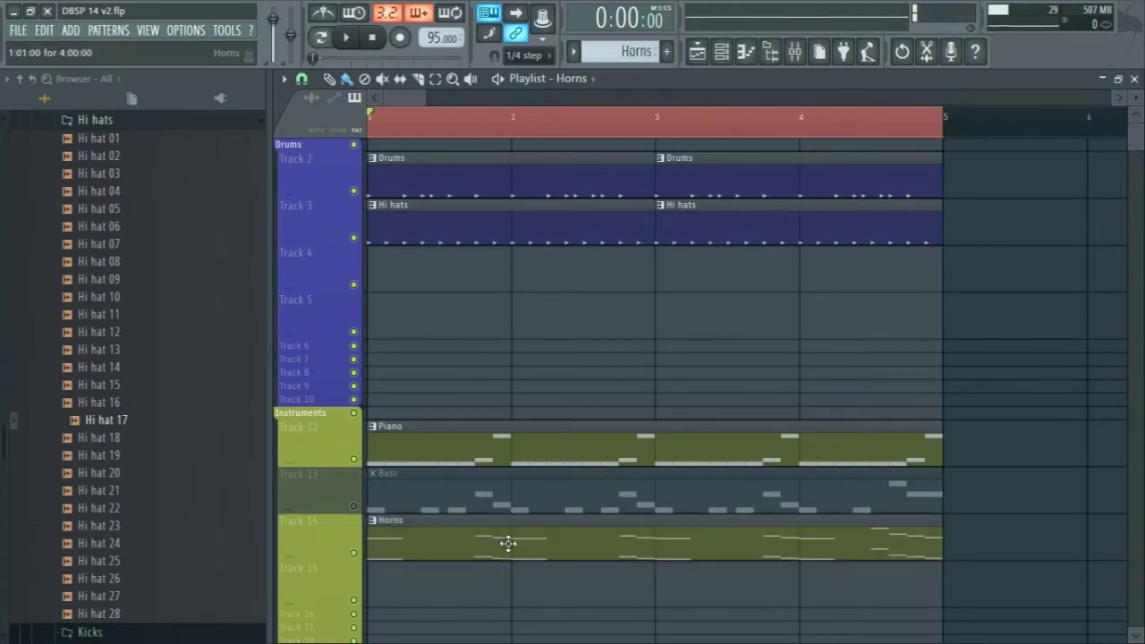
Step: Close the playlist and open the Horns channel's Sonatina Orchestra plugin, moving its window clear of the browser
{"action": "left_click", "coordinate": [1134, 79]}
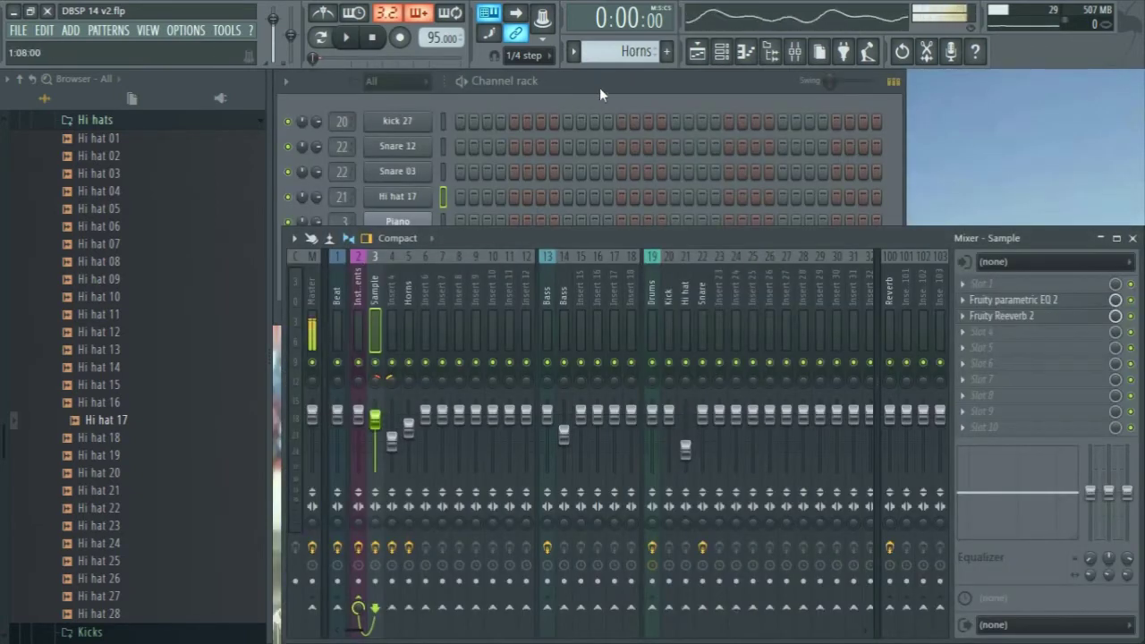
{"action": "left_click", "coordinate": [600, 88]}
{"action": "left_click", "coordinate": [407, 250]}
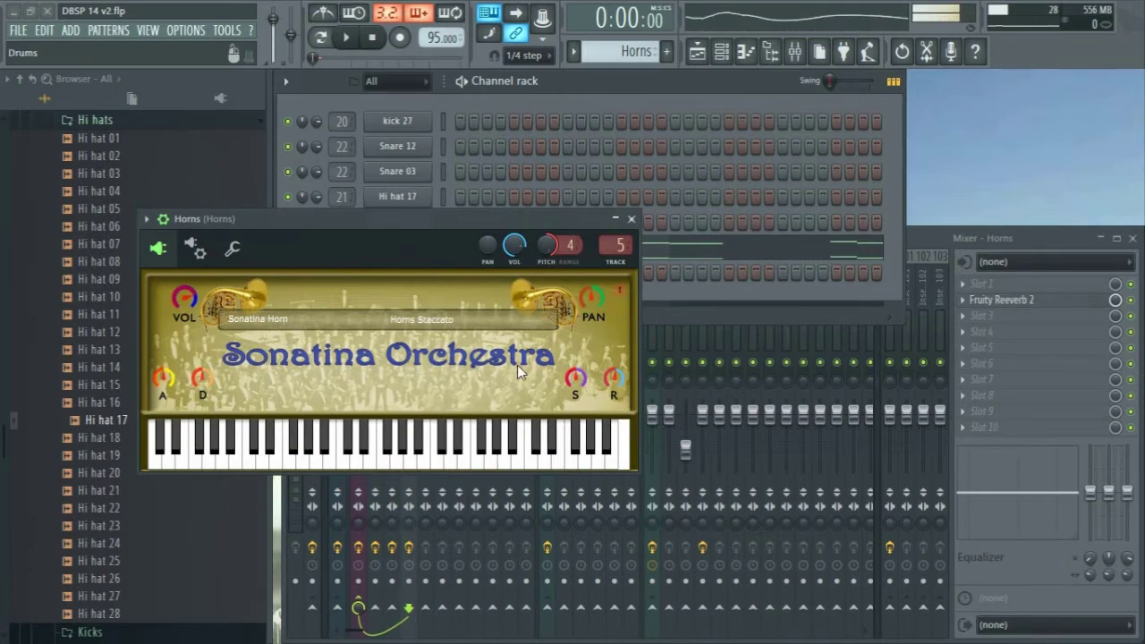
{"action": "left_click_drag", "start_coordinate": [470, 219], "coordinate": [649, 171]}
Step: Look through the Sonatina Orchestra instrument list and the group list of horn articulations
{"action": "left_click", "coordinate": [464, 272]}
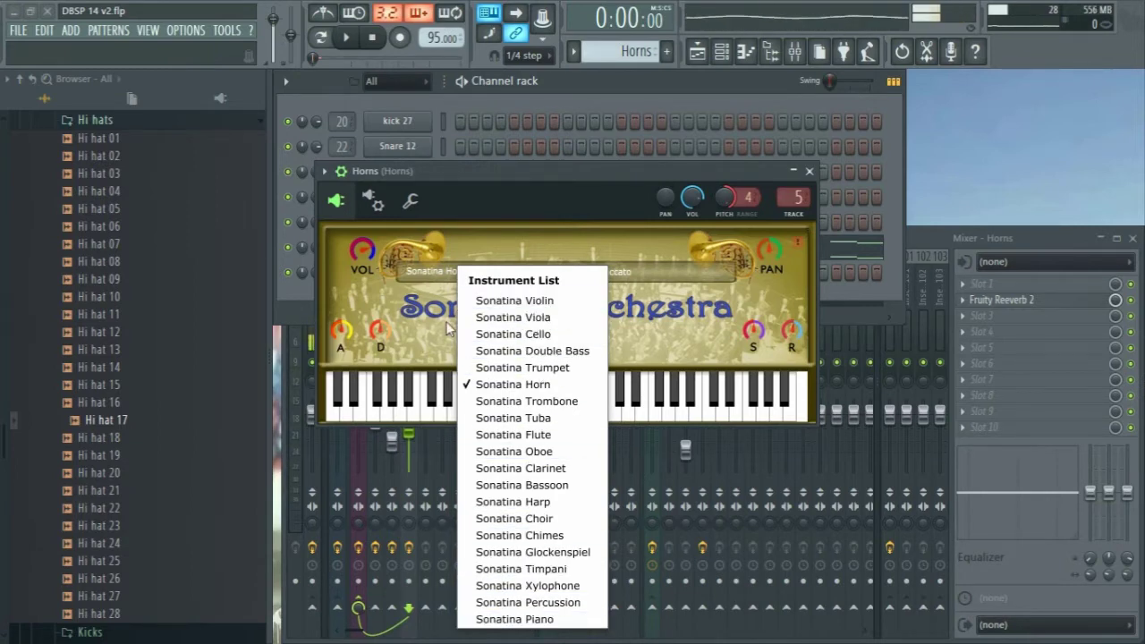
{"action": "left_click", "coordinate": [410, 313]}
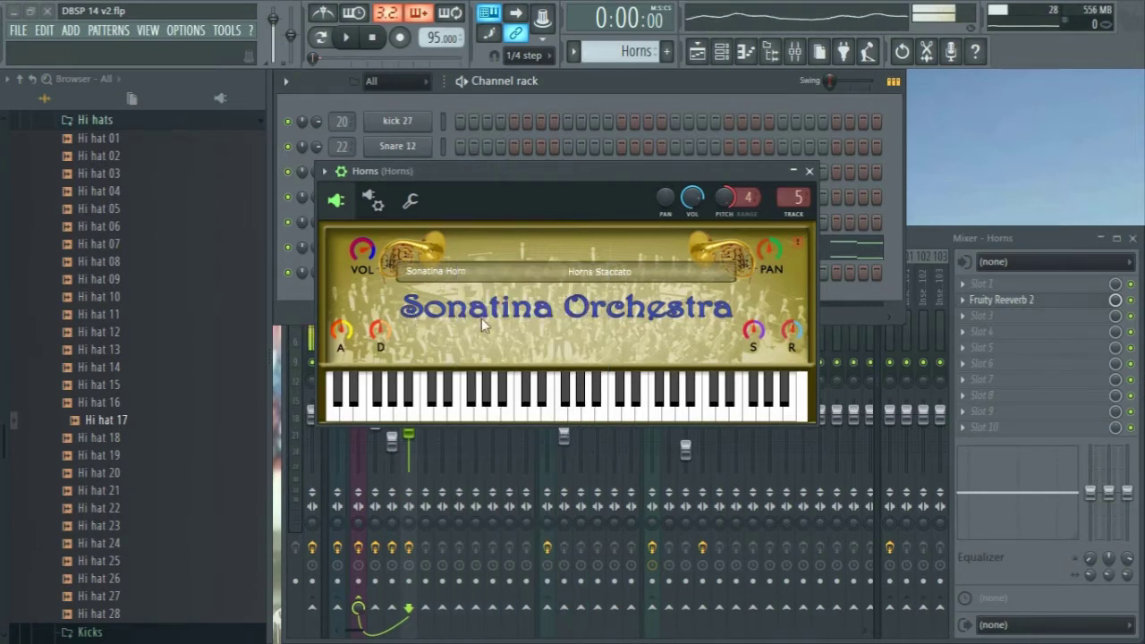
{"action": "left_click", "coordinate": [533, 283]}
{"action": "left_click", "coordinate": [536, 237]}
{"action": "left_click", "coordinate": [596, 274]}
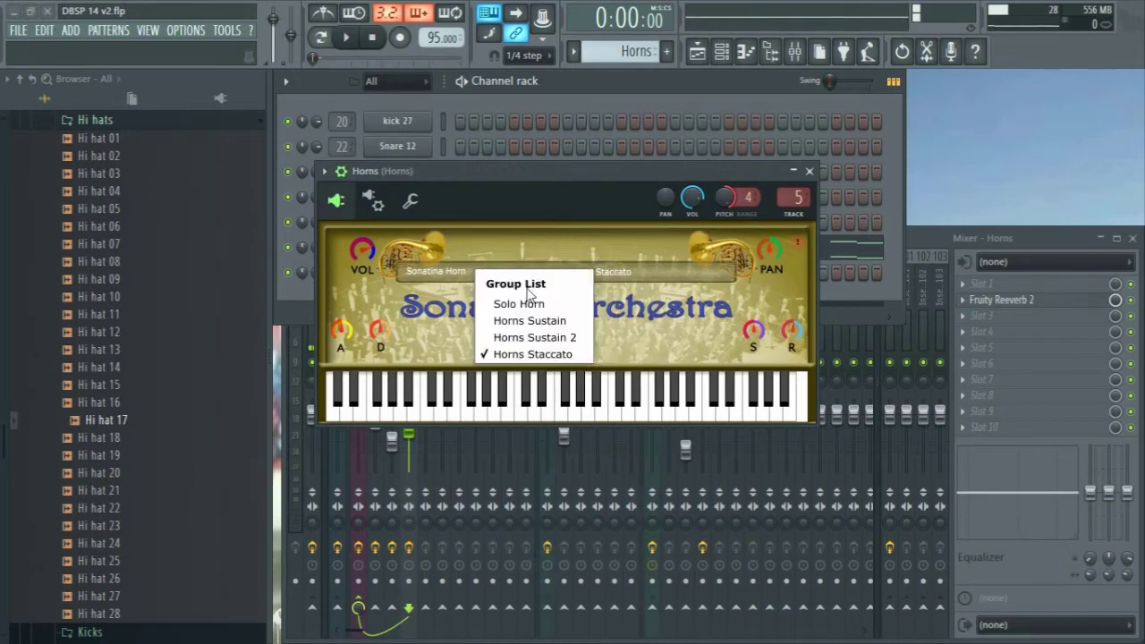
Step: Check the Horns Staccato group chosen in the Horns channel's Sonatina Orchestra plugin and close the plugin window
{"action": "left_click", "coordinate": [559, 216]}
{"action": "left_click", "coordinate": [810, 172]}
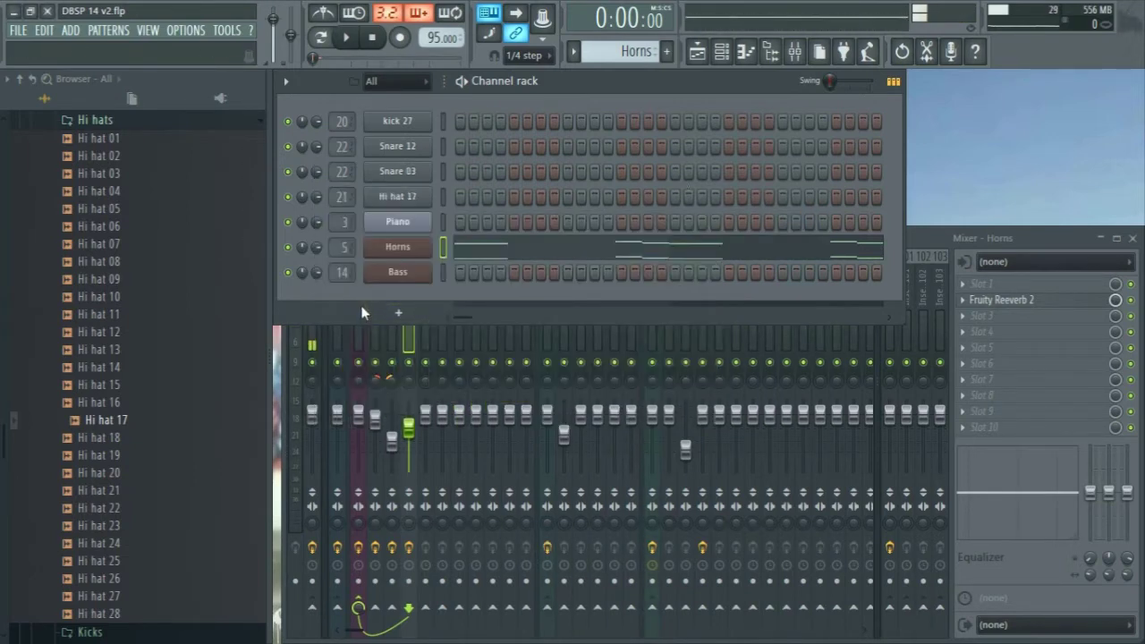
{"action": "left_click", "coordinate": [476, 263]}
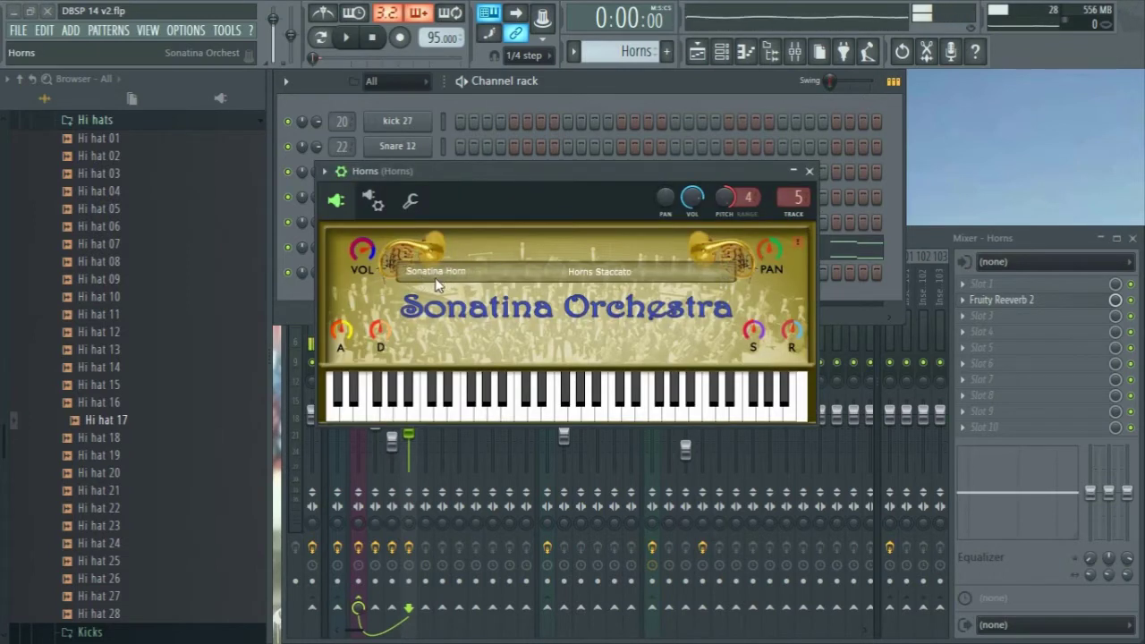
{"action": "left_click", "coordinate": [596, 278]}
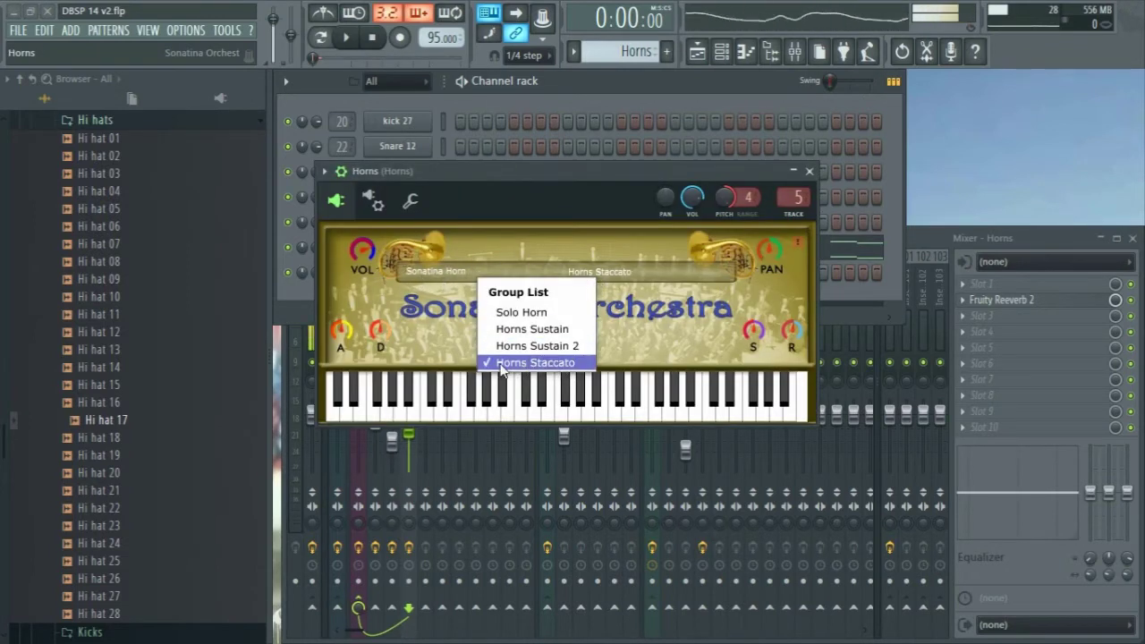
{"action": "left_click", "coordinate": [810, 171]}
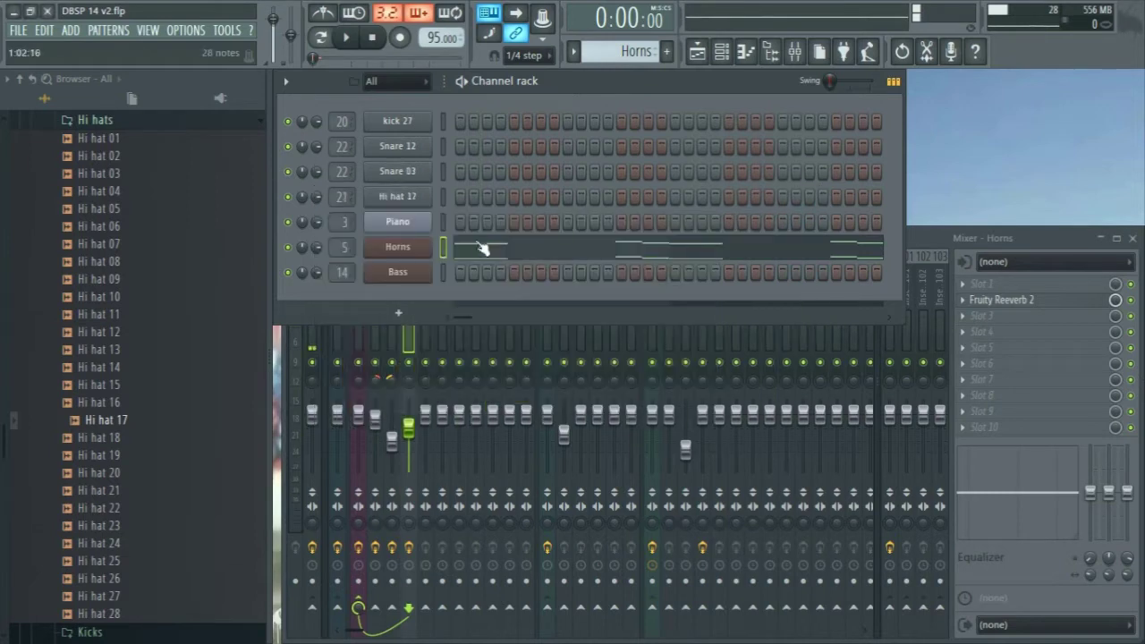
Step: Open the Horns pattern in the piano roll and play the arrangement while viewing the horn notes in both octaves
{"action": "left_click", "coordinate": [507, 254]}
{"action": "scroll", "coordinate": [504, 296], "scroll_direction": "down", "scroll_amount": 5}
{"action": "scroll", "coordinate": [581, 310], "scroll_direction": "up", "scroll_amount": 3}
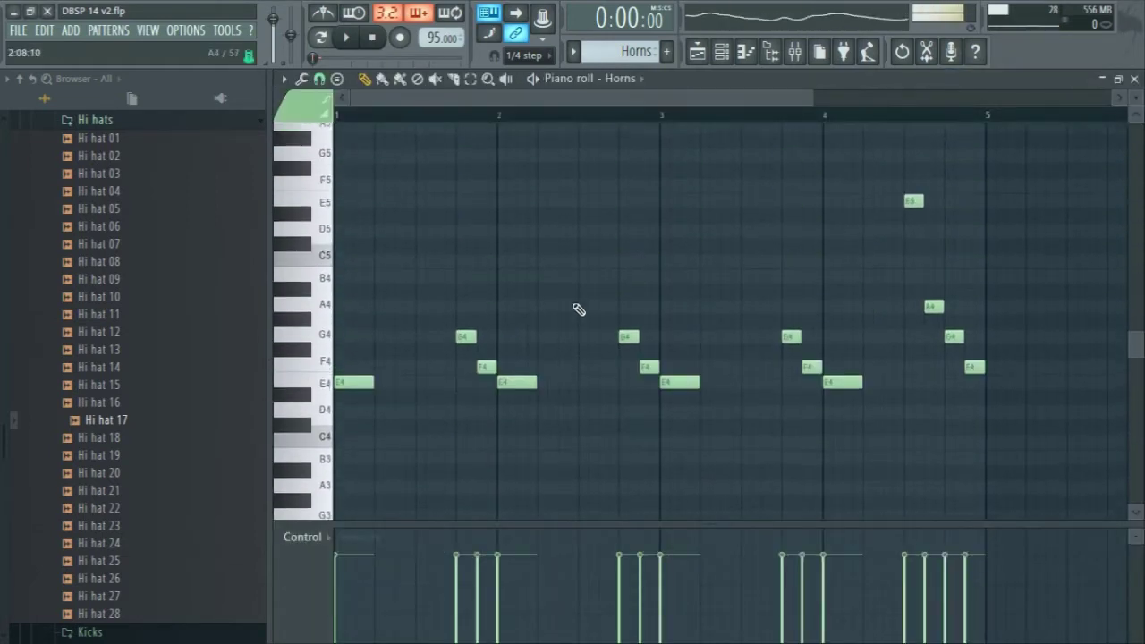
{"action": "key", "text": "space"}
{"action": "scroll", "coordinate": [599, 304], "scroll_direction": "up", "scroll_amount": 6}
{"action": "scroll", "coordinate": [606, 305], "scroll_direction": "down", "scroll_amount": 2}
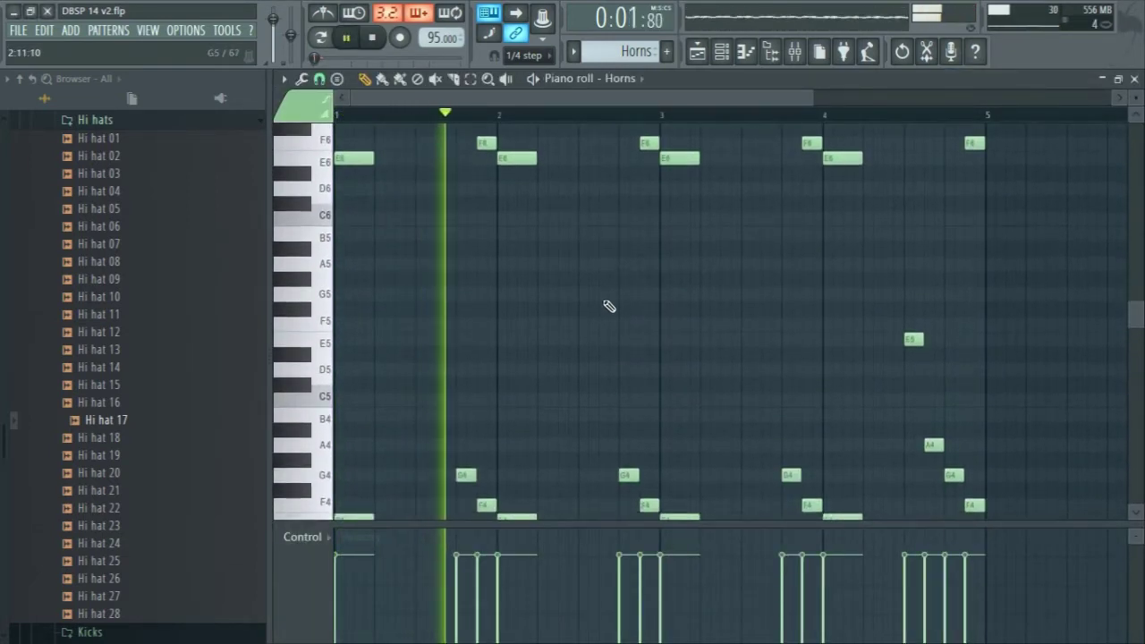
{"action": "scroll", "coordinate": [641, 313], "scroll_direction": "down", "scroll_amount": 3}
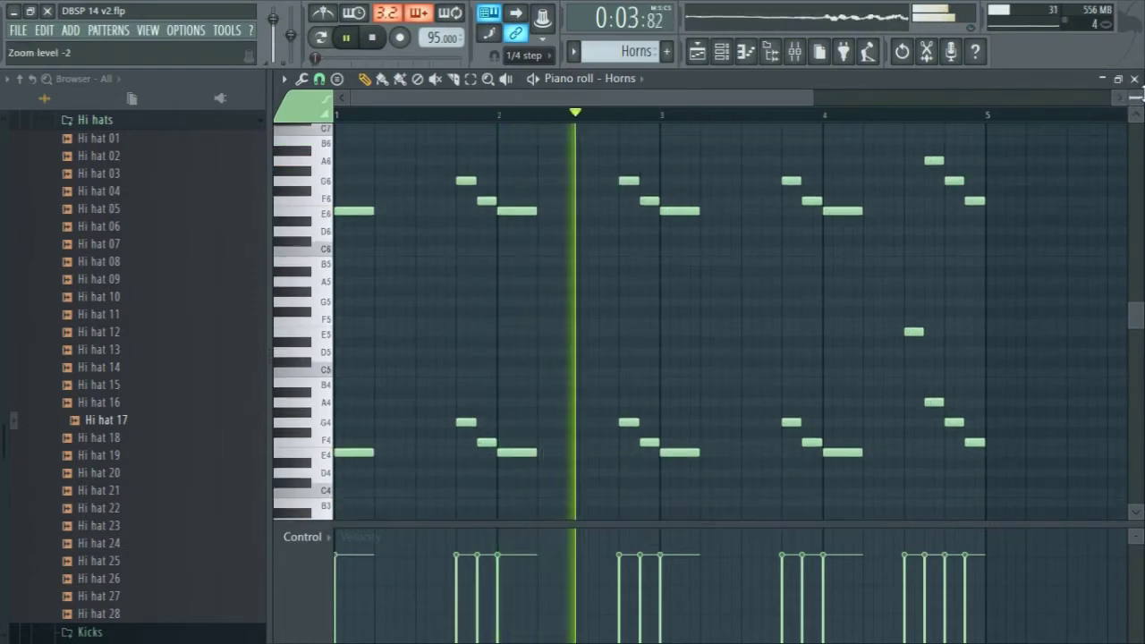
{"action": "scroll", "coordinate": [638, 347], "scroll_direction": "up", "scroll_amount": 2}
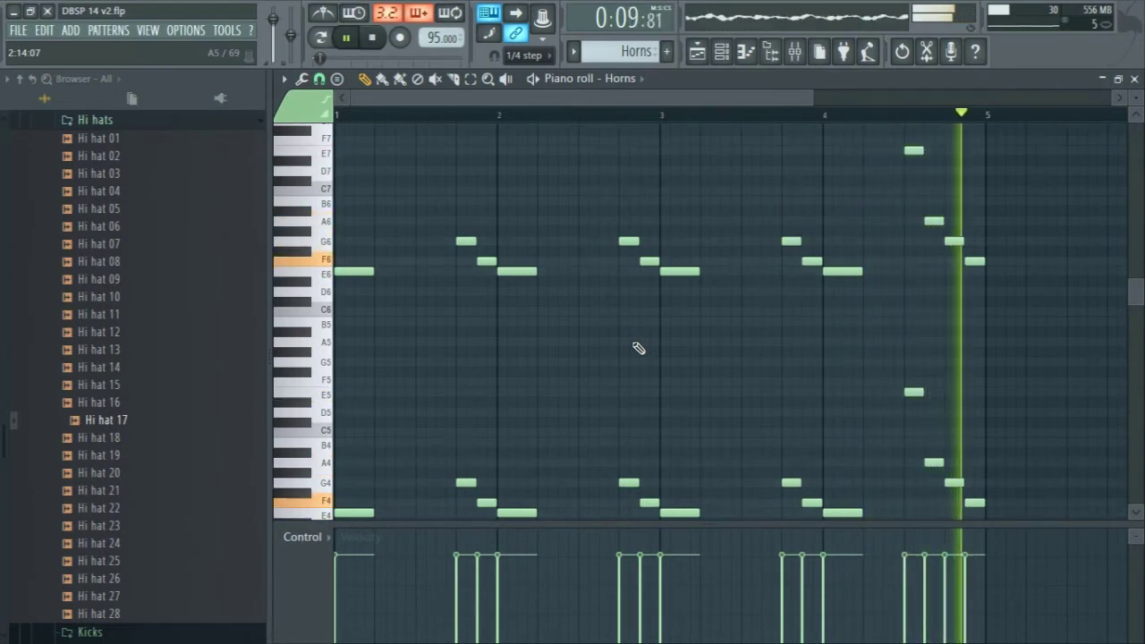
Step: Collapse the Hi hats folder in the browser and close the Horns piano roll
{"action": "left_click", "coordinate": [93, 122]}
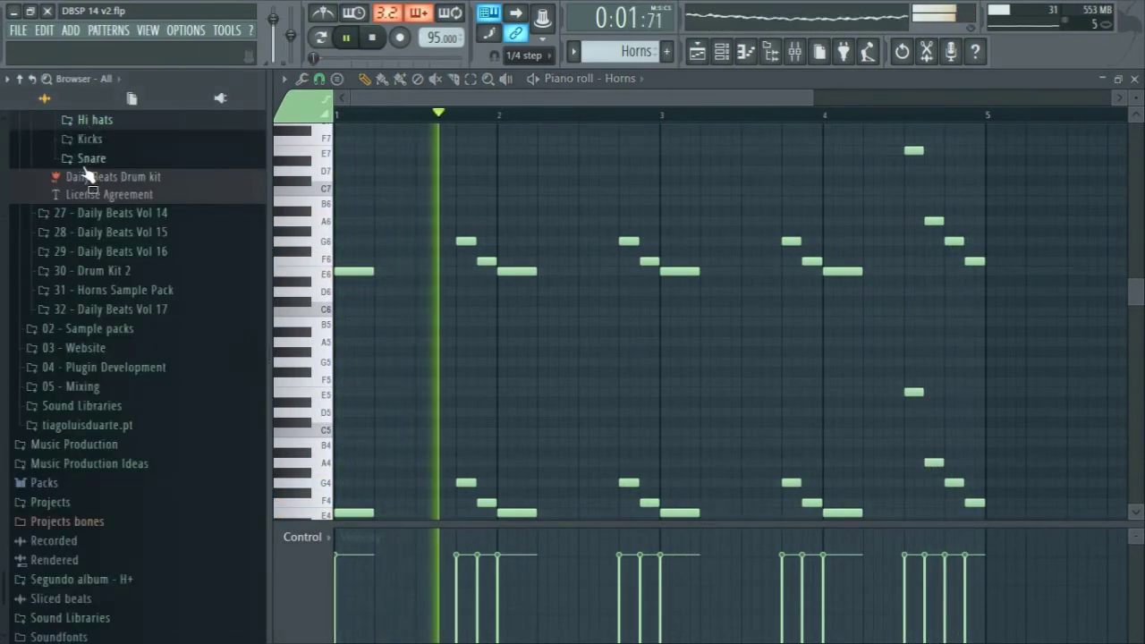
{"action": "scroll", "coordinate": [116, 303], "scroll_direction": "up", "scroll_amount": 4}
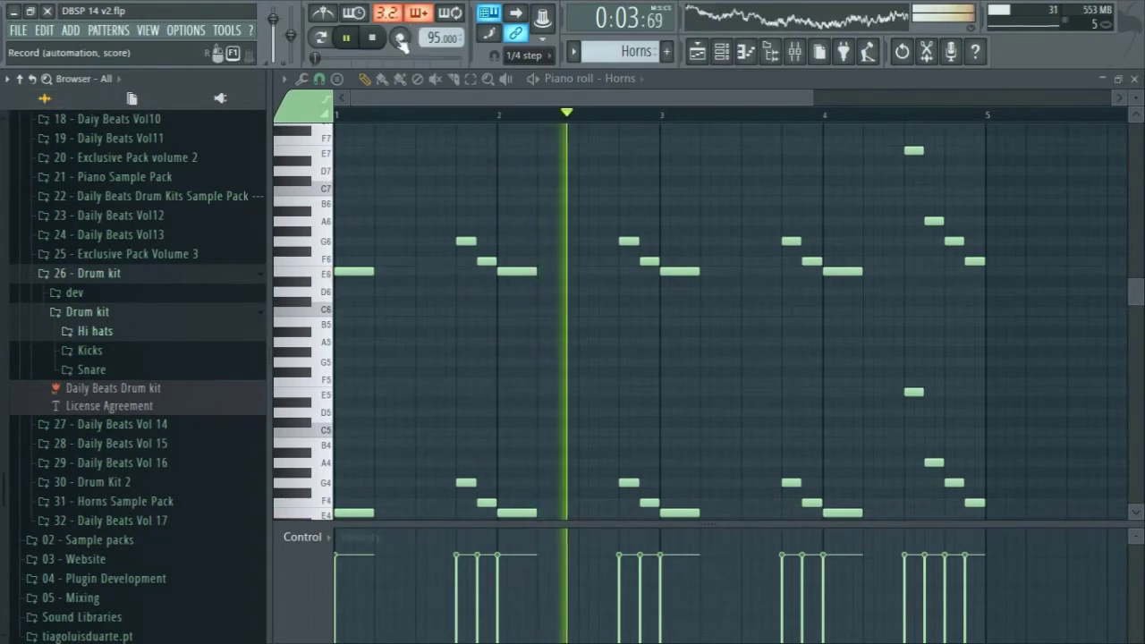
{"action": "left_click", "coordinate": [1134, 79]}
Step: Examine the Fruity Reeverb 2 settings on the Horns mixer track, stop playback and close the effect window
{"action": "left_click", "coordinate": [434, 339]}
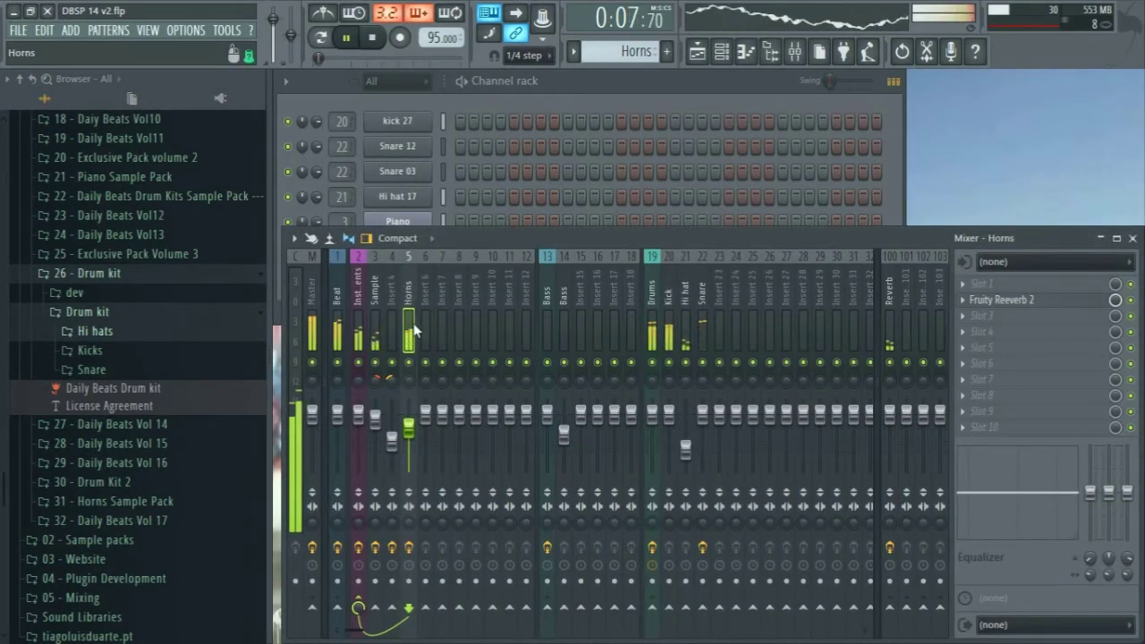
{"action": "left_click", "coordinate": [1022, 307]}
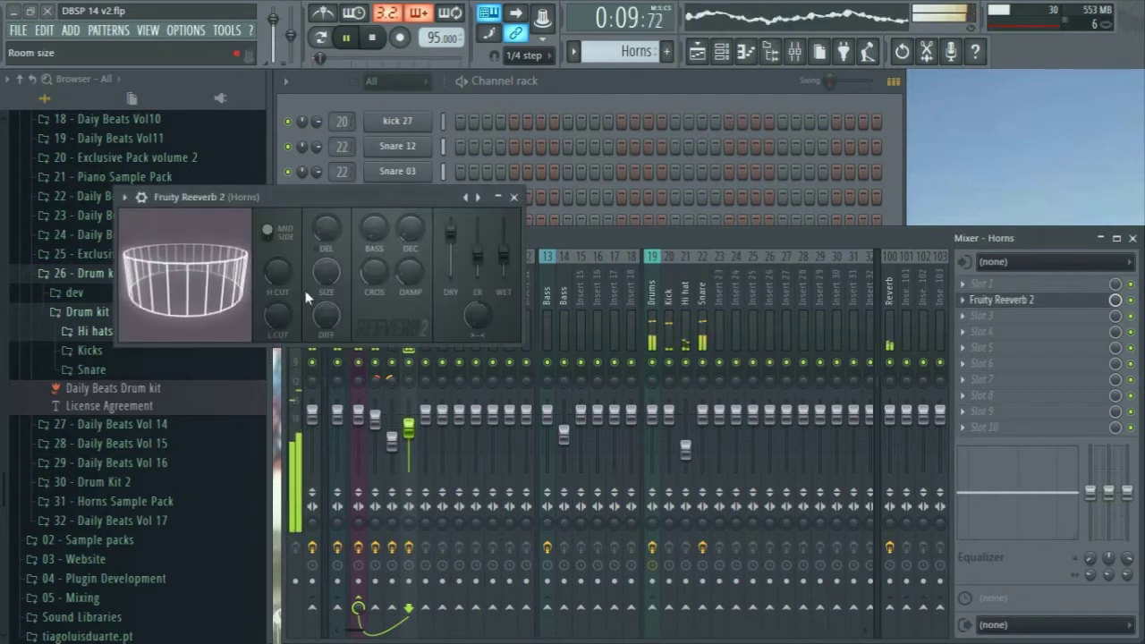
{"action": "key", "text": "space"}
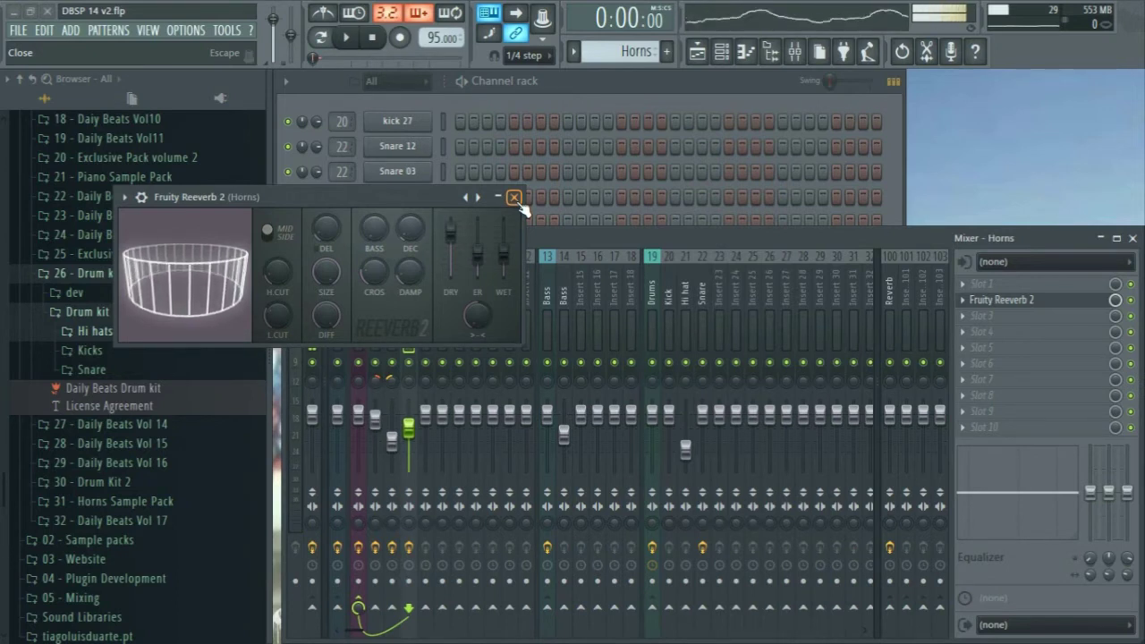
{"action": "left_click", "coordinate": [515, 197]}
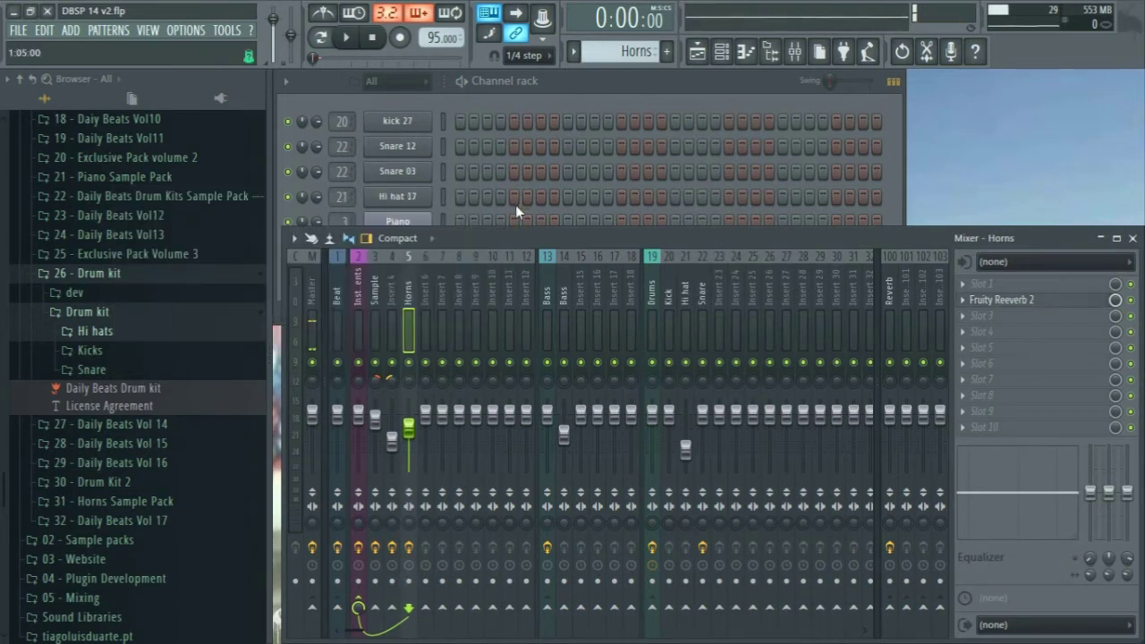
Step: Review the Fruity parametric EQ 2 curve and Fruity Reeverb 2 on the Sample mixer track and close the effect windows
{"action": "left_click", "coordinate": [374, 299]}
{"action": "left_click", "coordinate": [1013, 301]}
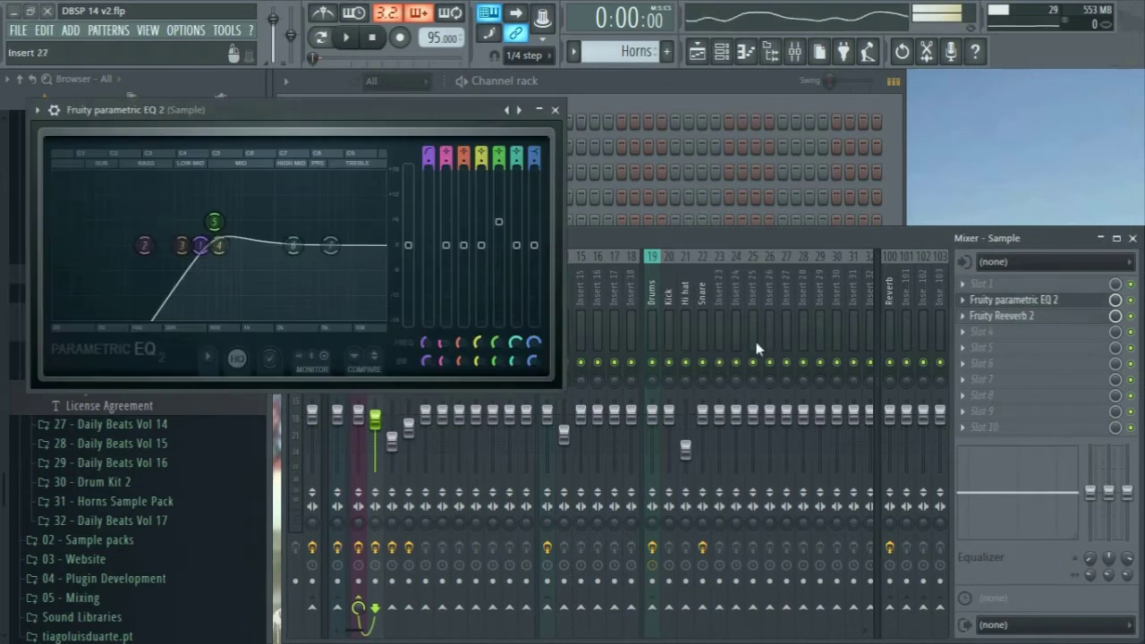
{"action": "left_click_drag", "start_coordinate": [248, 242], "coordinate": [220, 246]}
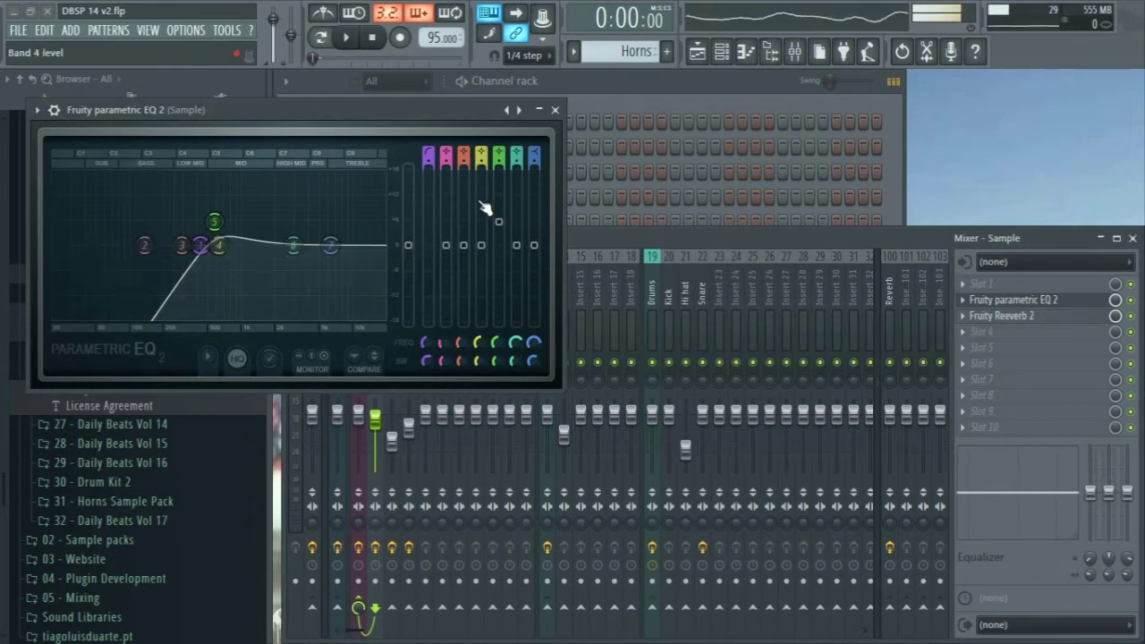
{"action": "left_click", "coordinate": [1031, 317]}
{"action": "left_click", "coordinate": [449, 133]}
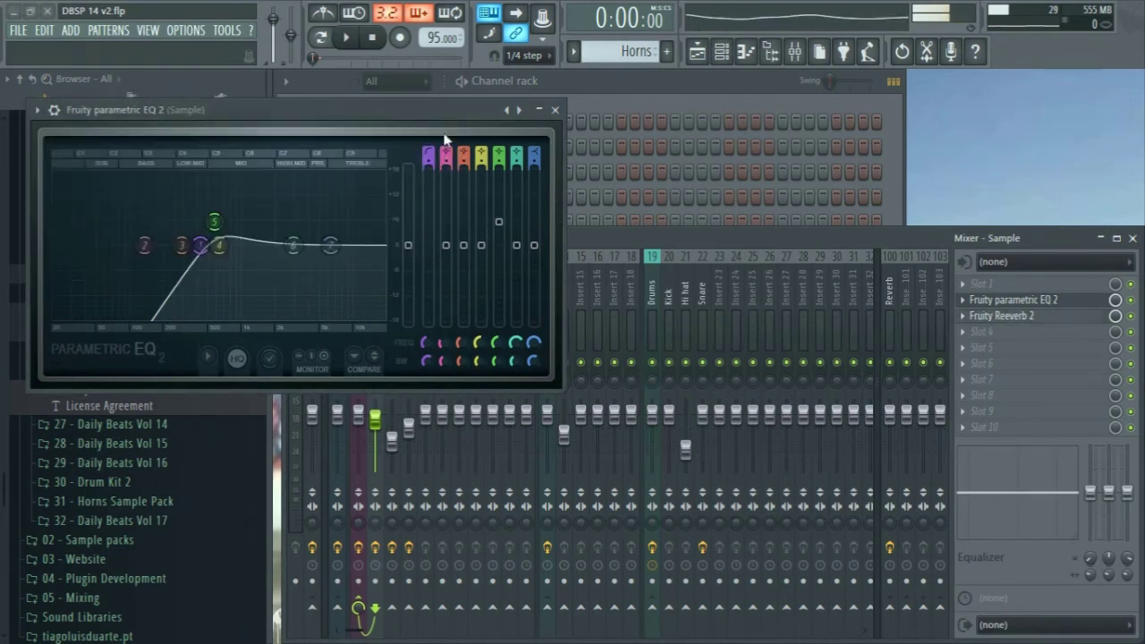
{"action": "left_click", "coordinate": [555, 110]}
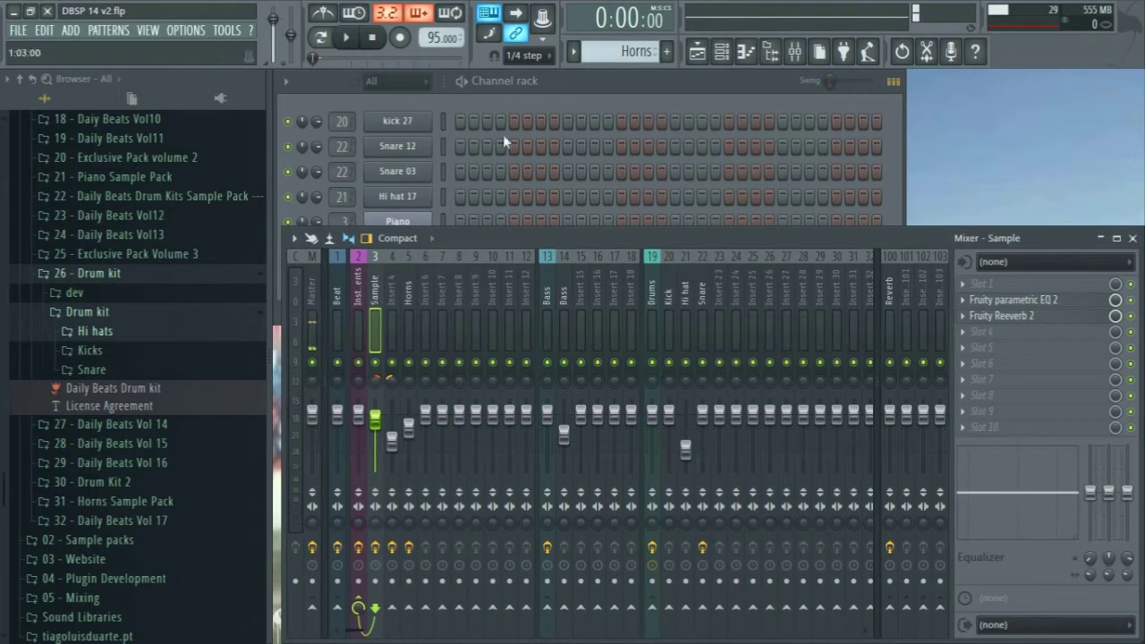
Step: Unmute Track 13 with the Bass clip in the playlist, make Bass the current pattern and close the playlist
{"action": "left_click", "coordinate": [594, 84]}
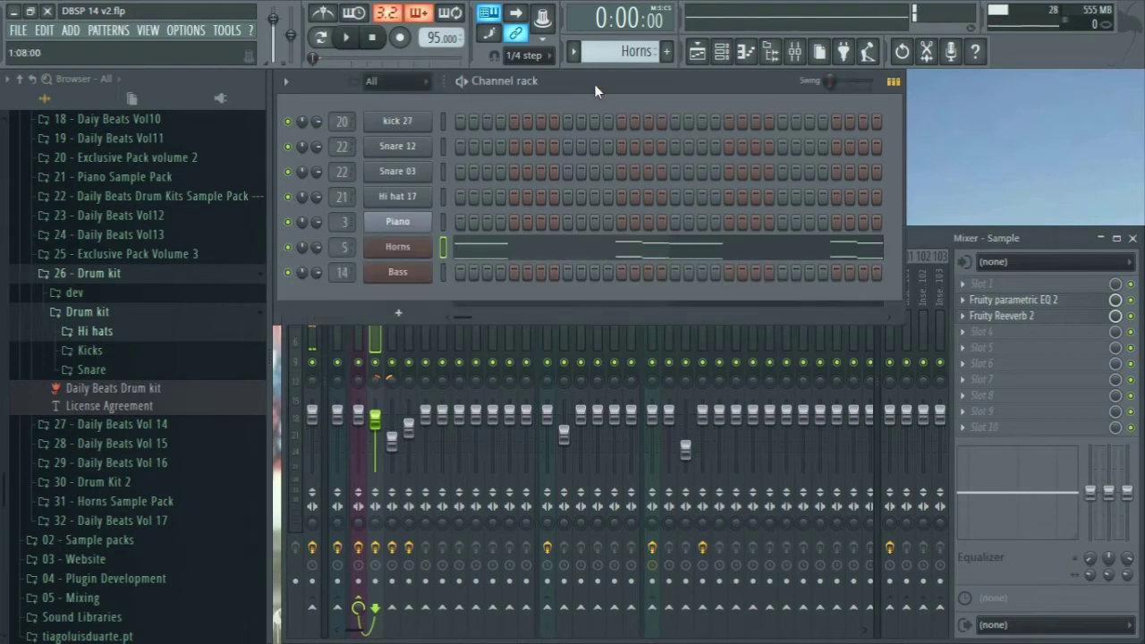
{"action": "left_click", "coordinate": [696, 54]}
{"action": "left_click", "coordinate": [354, 506]}
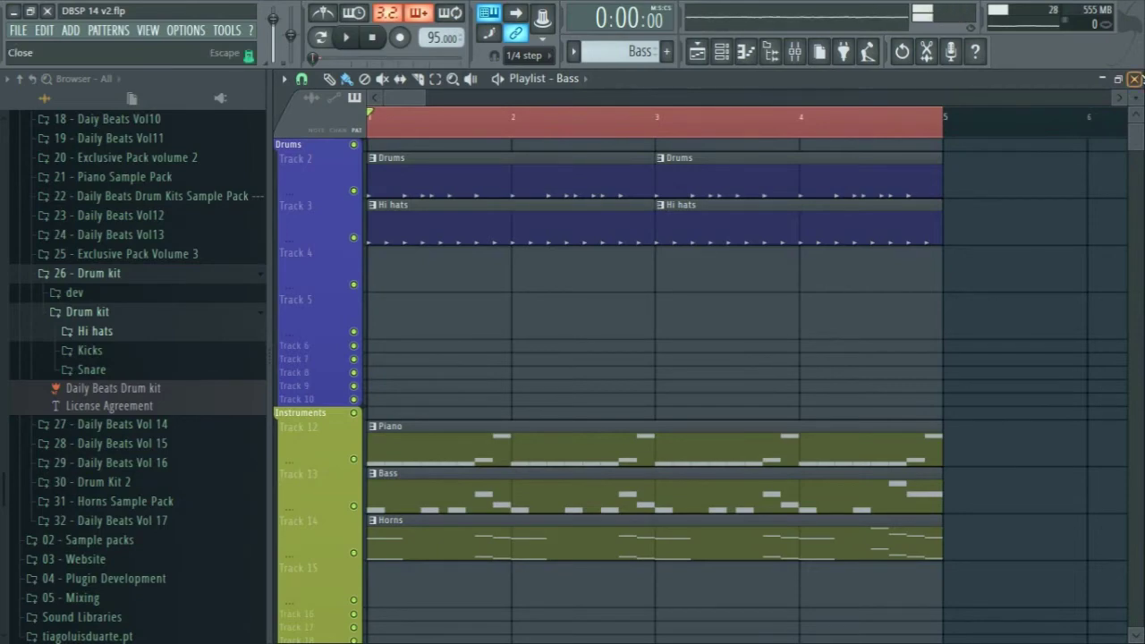
{"action": "left_click", "coordinate": [1134, 78]}
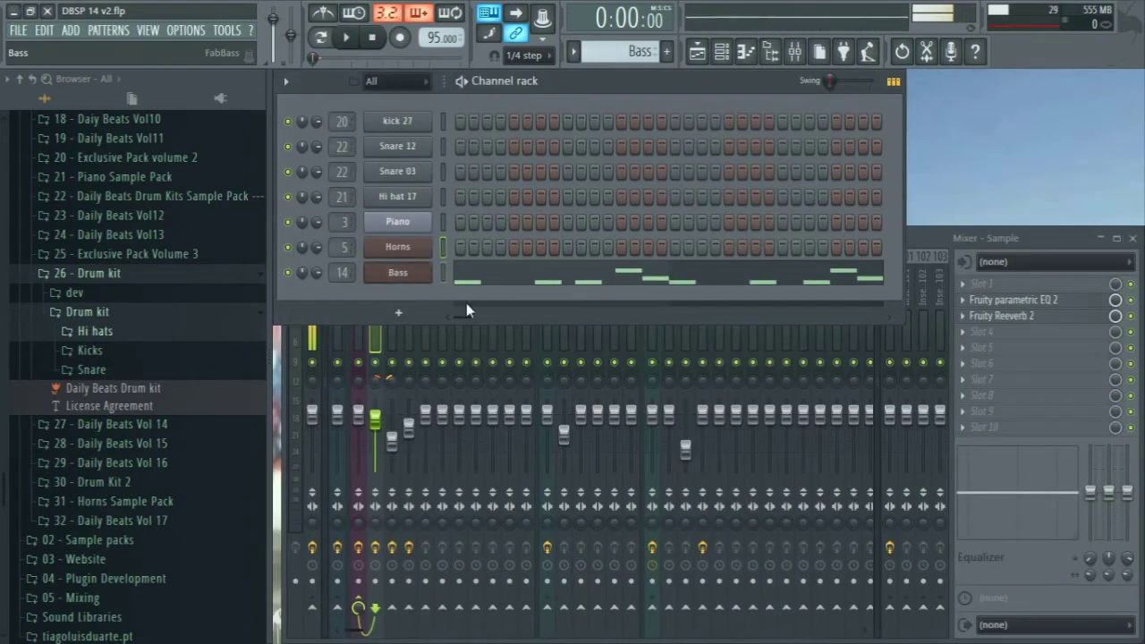
Step: Examine the Bass channel's FabBass plugin and its mixer track
{"action": "left_click", "coordinate": [398, 273]}
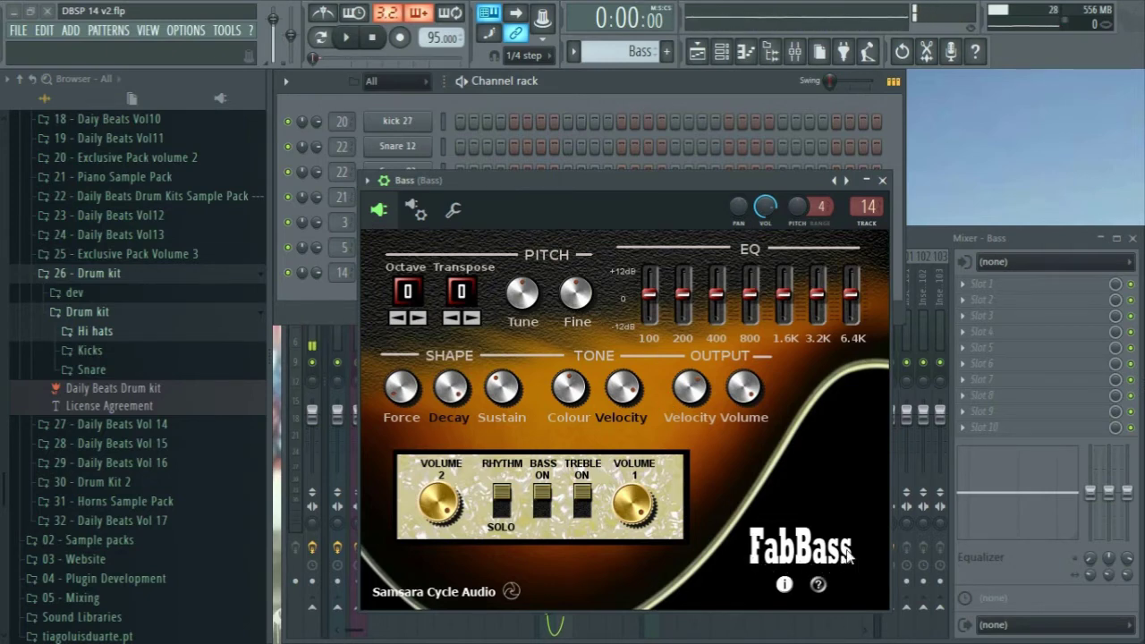
{"action": "left_click", "coordinate": [883, 179]}
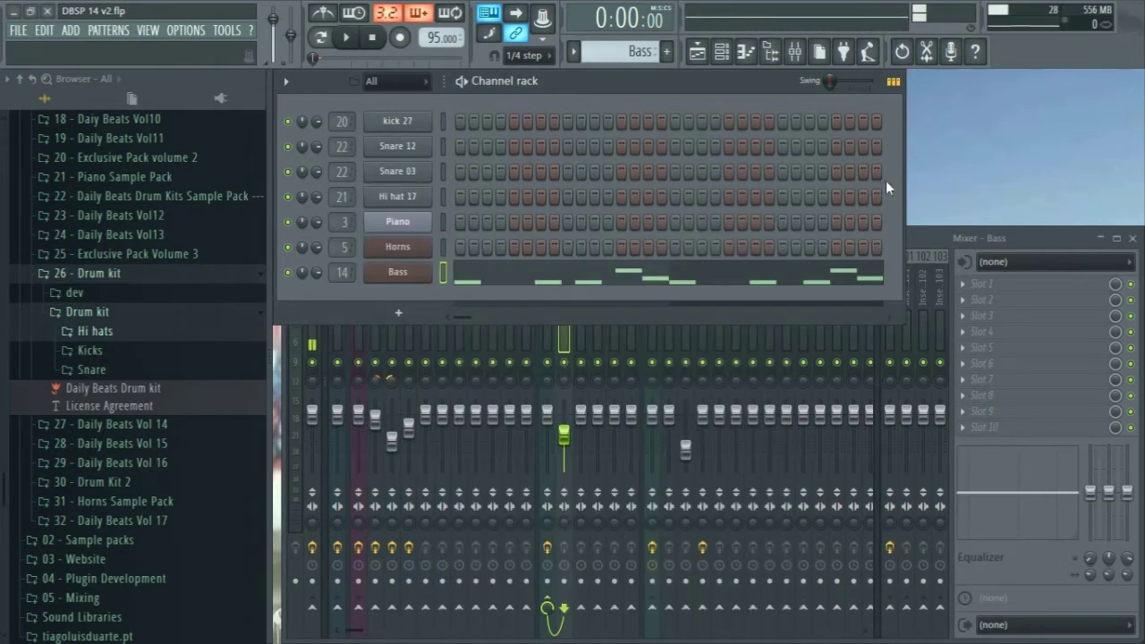
{"action": "double_click", "coordinate": [361, 280]}
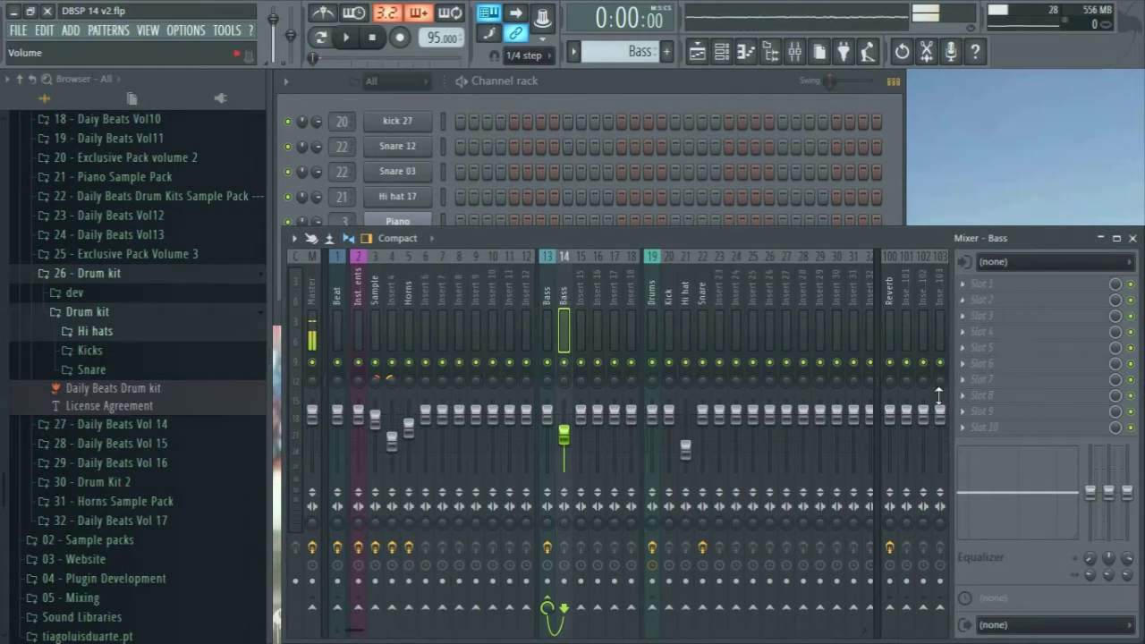
Step: Play the arrangement with the bass, view the Bass pattern's notes in the piano roll, close it and stop playback
{"action": "left_click", "coordinate": [590, 95]}
{"action": "key", "text": "space"}
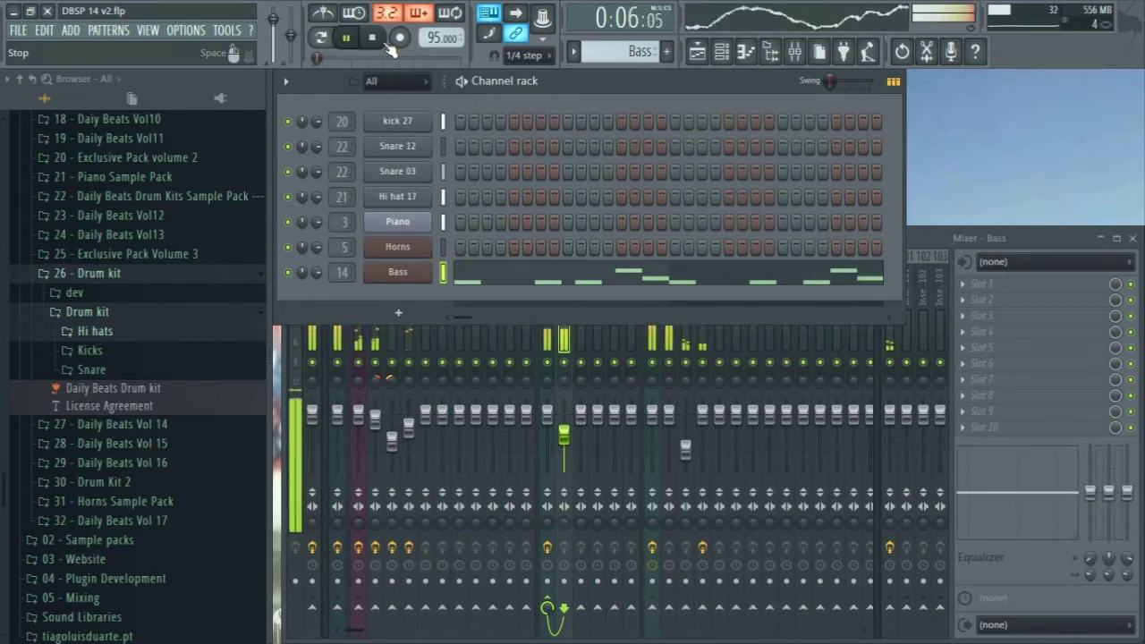
{"action": "left_click", "coordinate": [506, 277]}
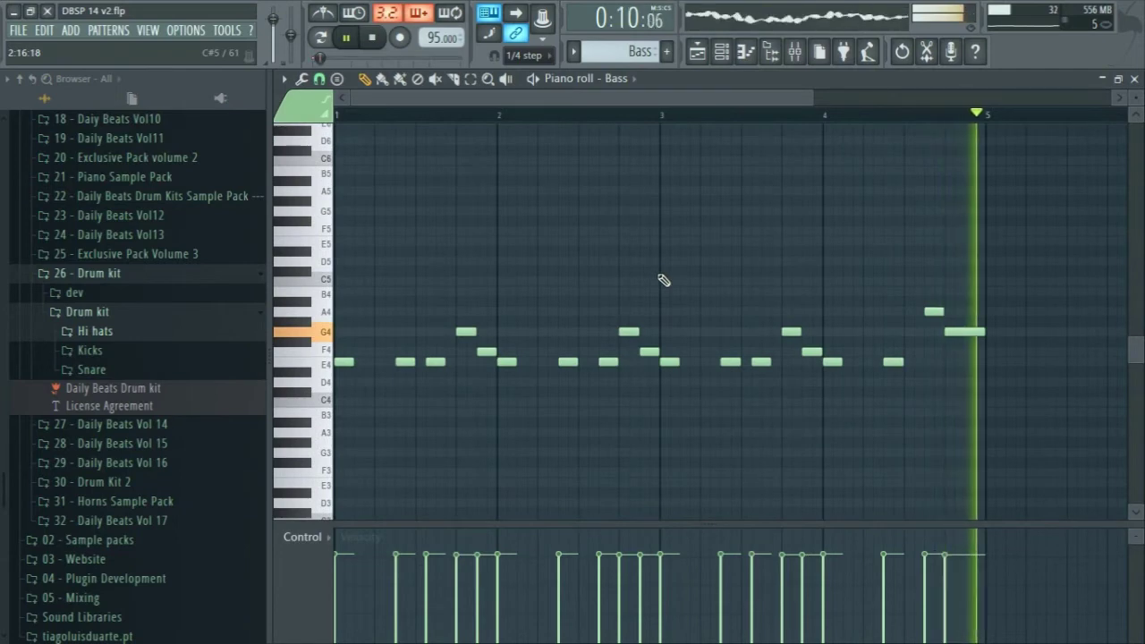
{"action": "left_click", "coordinate": [1135, 79]}
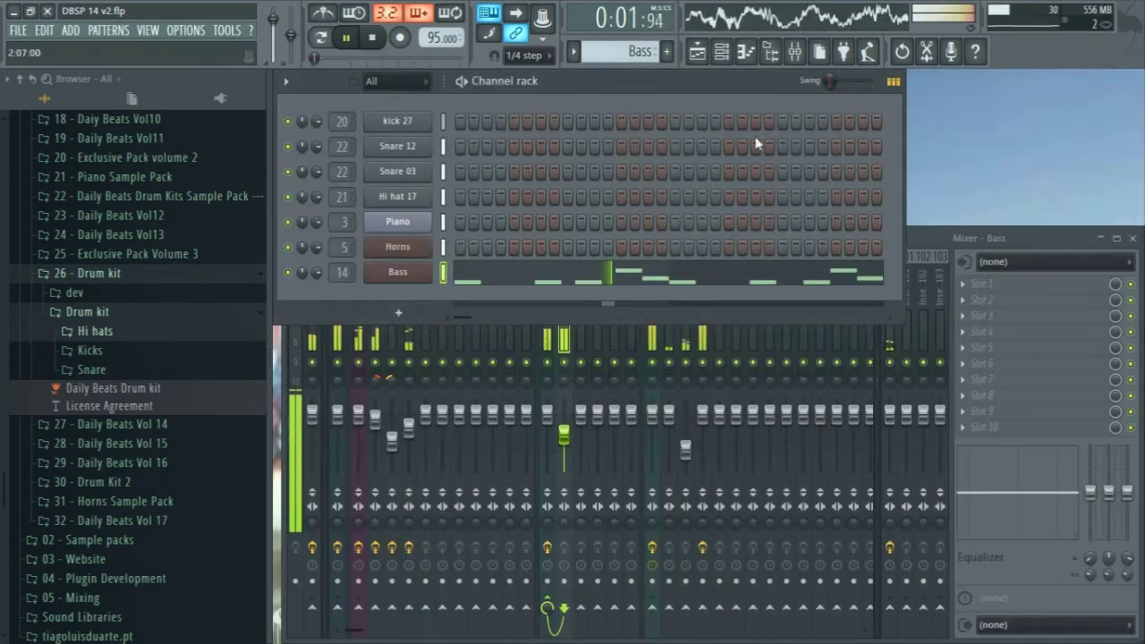
{"action": "key", "text": "space"}
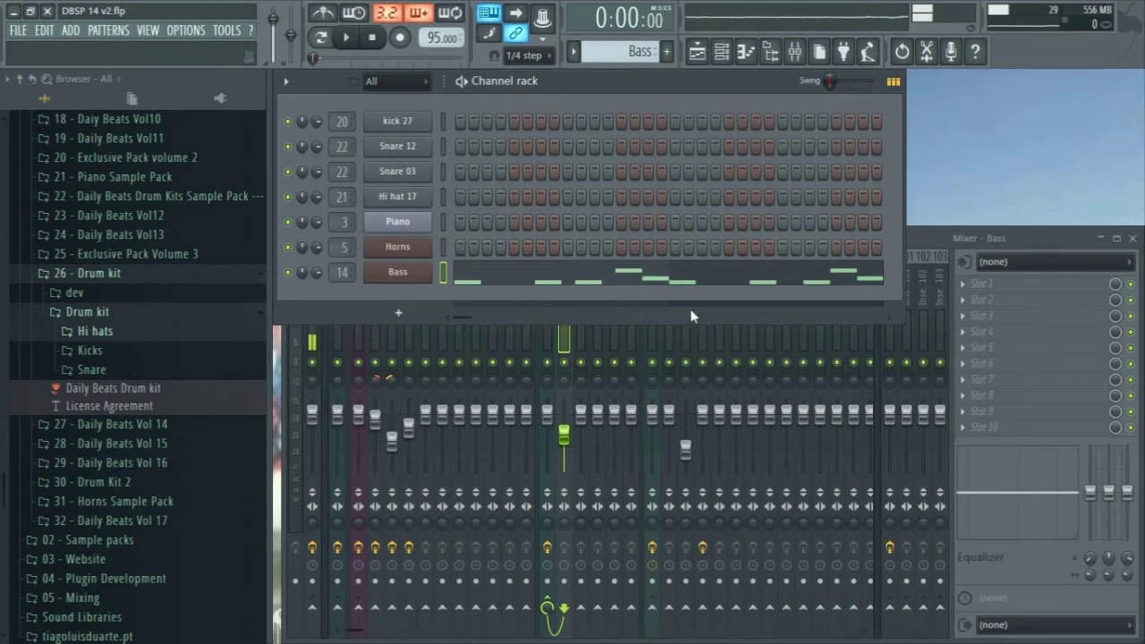
Step: Inspect the Master track's Fruity parametric EQ 2 and FerricTDS settings in the mixer and close both effect windows
{"action": "left_click", "coordinate": [922, 249]}
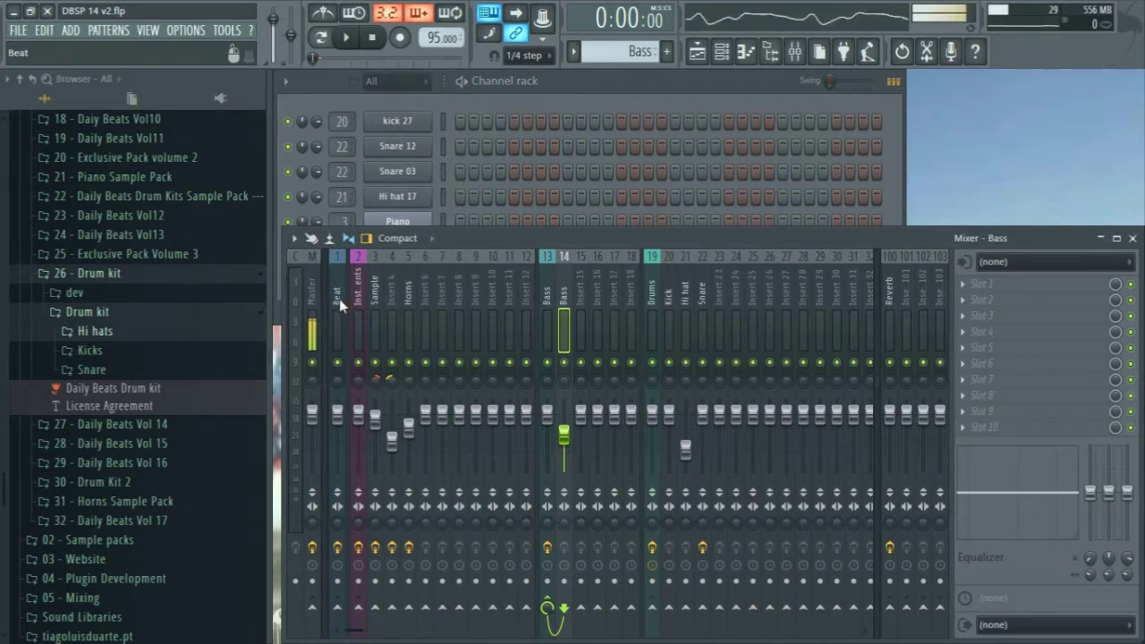
{"action": "left_click", "coordinate": [311, 296]}
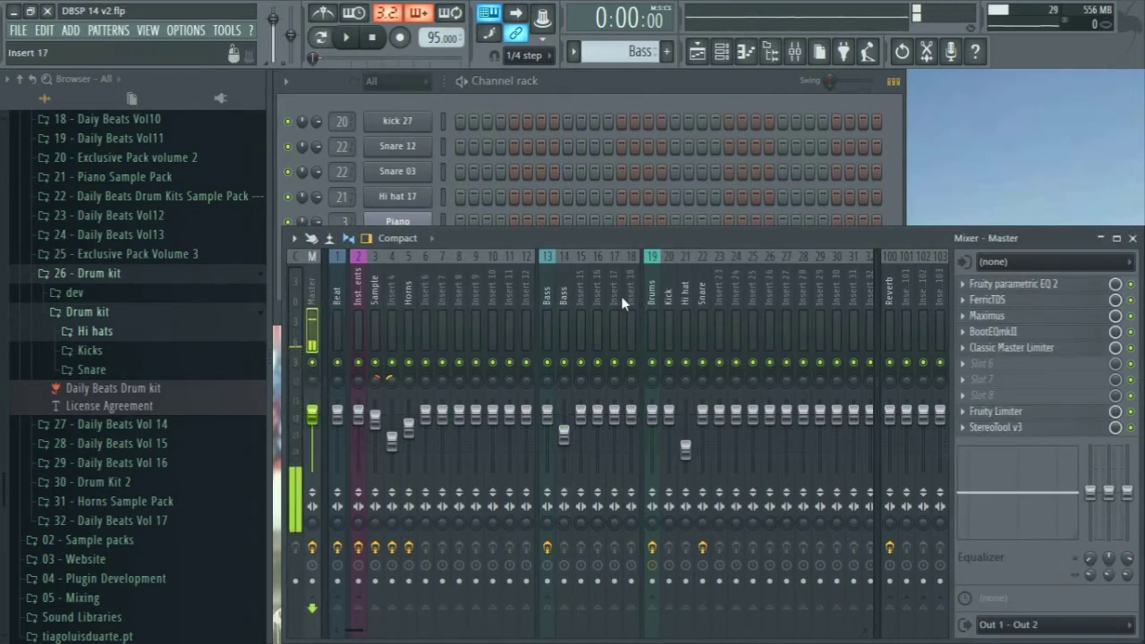
{"action": "left_click", "coordinate": [1012, 283]}
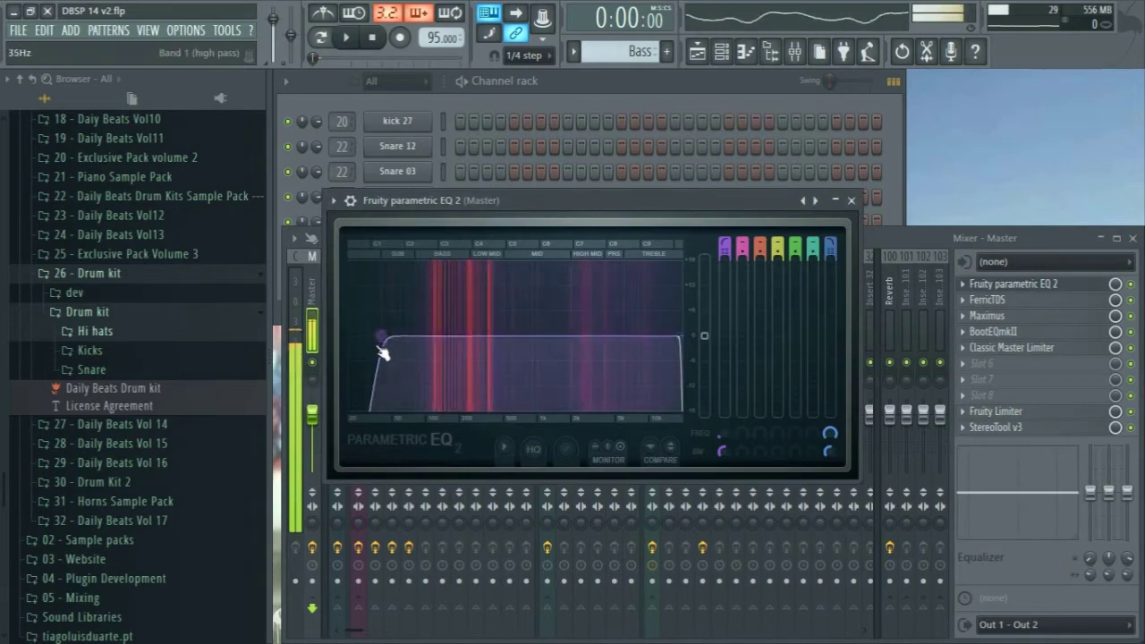
{"action": "left_click", "coordinate": [1015, 304]}
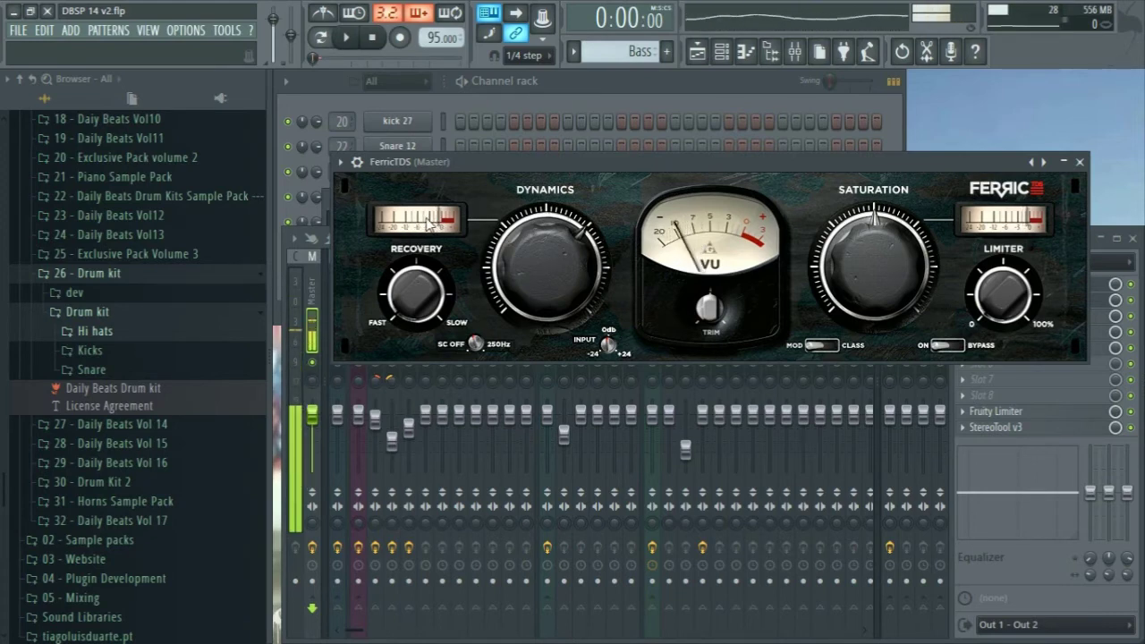
{"action": "left_click", "coordinate": [1080, 162]}
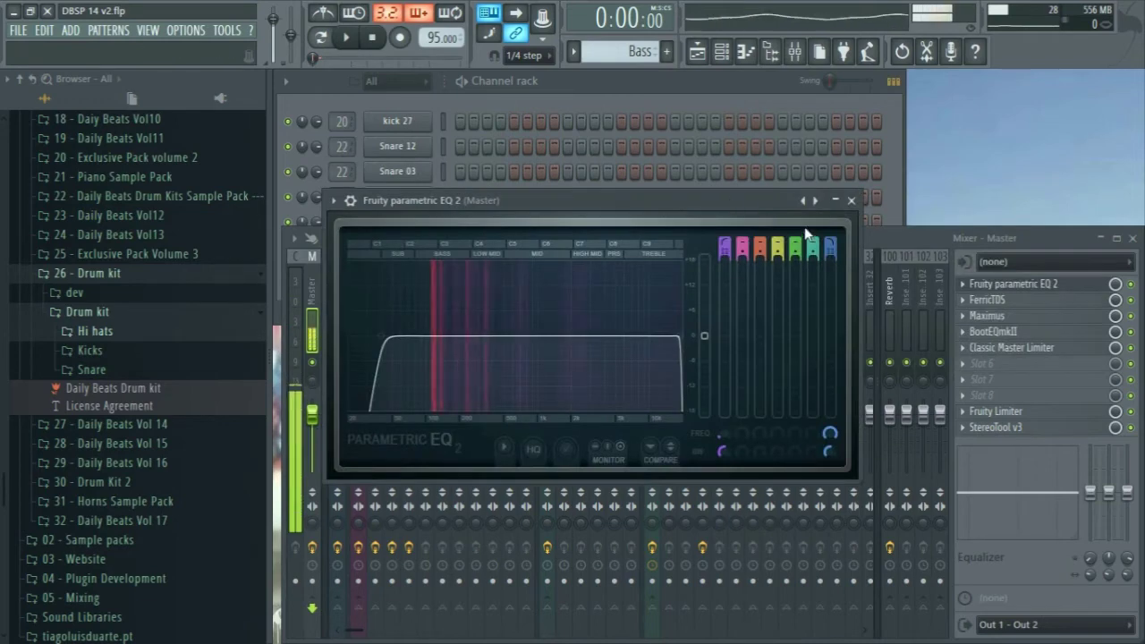
{"action": "left_click", "coordinate": [852, 201]}
Step: Play the arrangement, view the Master track's FerricTDS meters during playback and close the FerricTDS window
{"action": "left_click", "coordinate": [347, 37]}
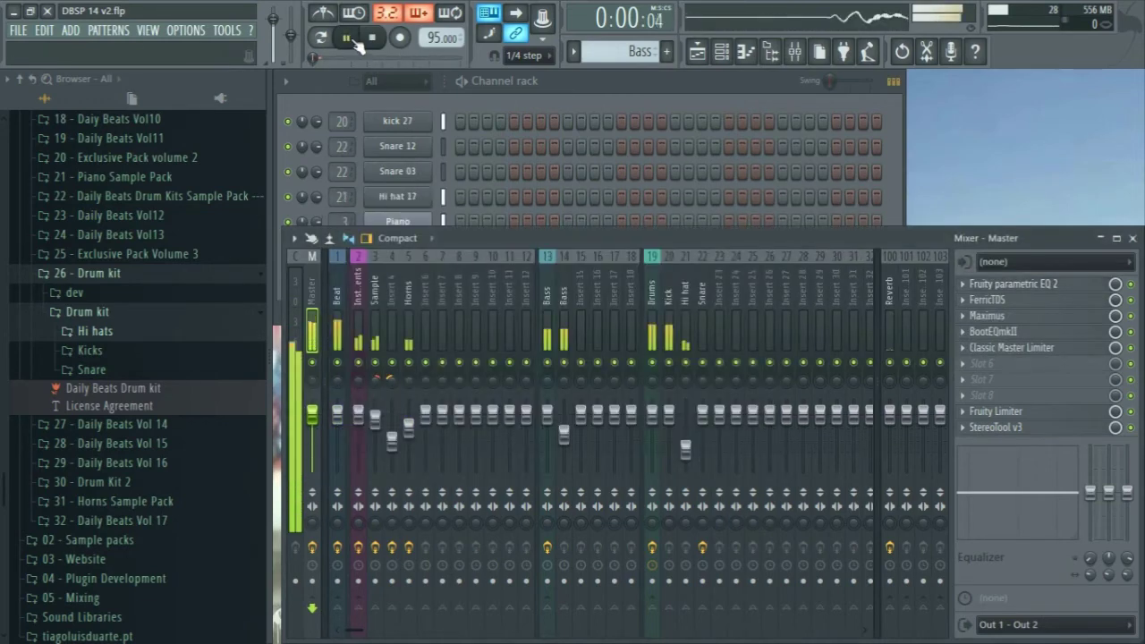
{"action": "left_click", "coordinate": [1047, 302]}
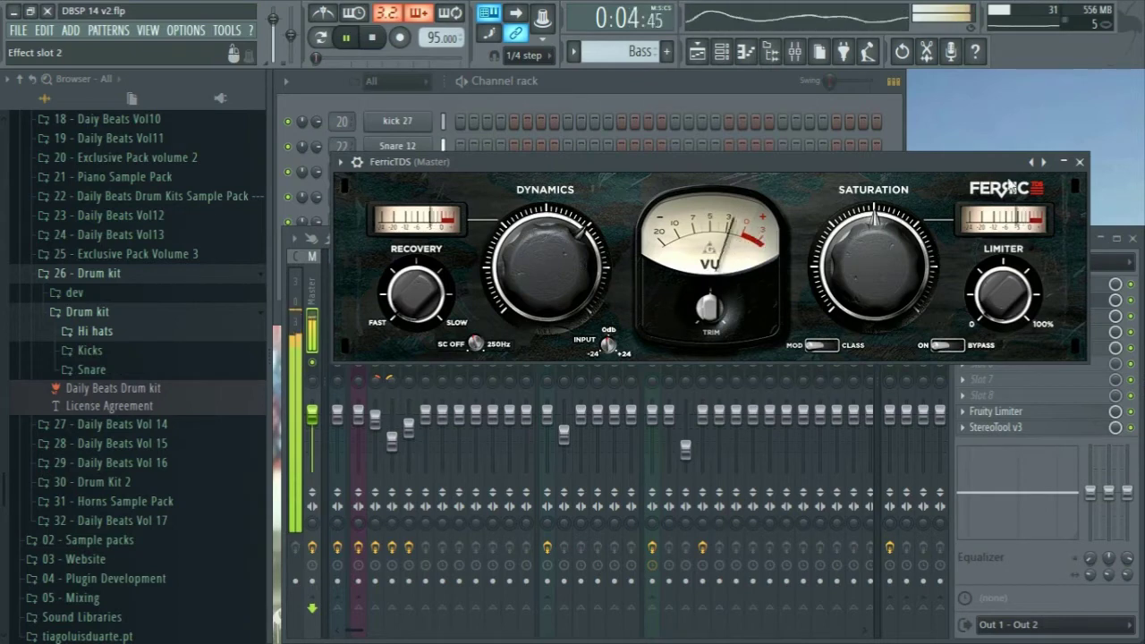
{"action": "left_click", "coordinate": [1080, 161]}
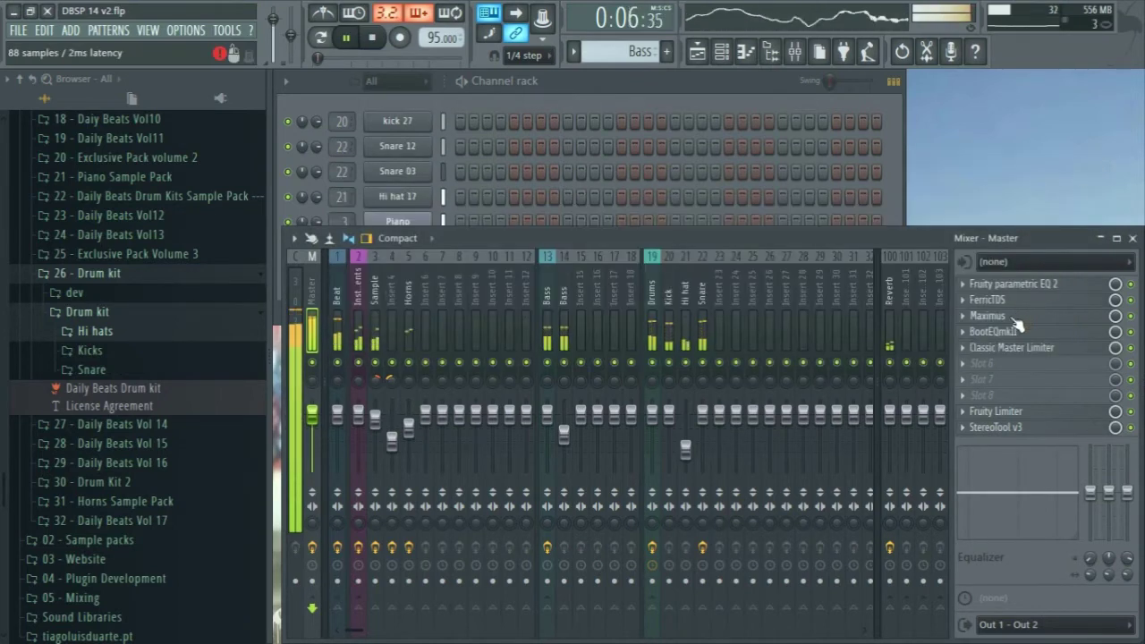
Step: Open the Master track's Maximus, look through its preset list without loading a preset and stop playback
{"action": "left_click", "coordinate": [1011, 317]}
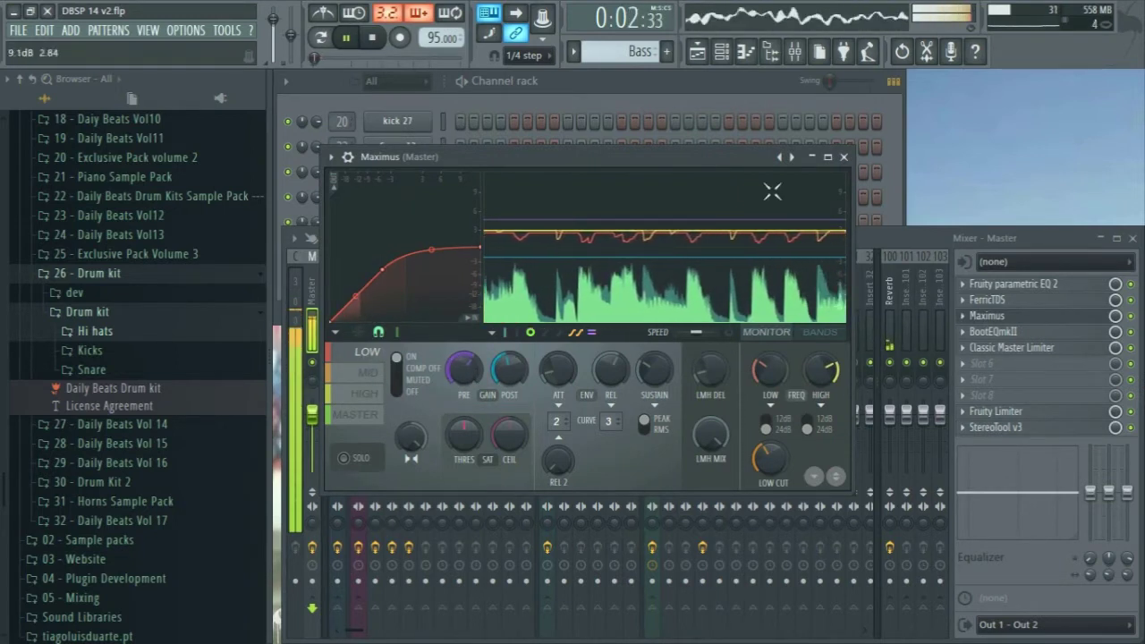
{"action": "right_click", "coordinate": [779, 156]}
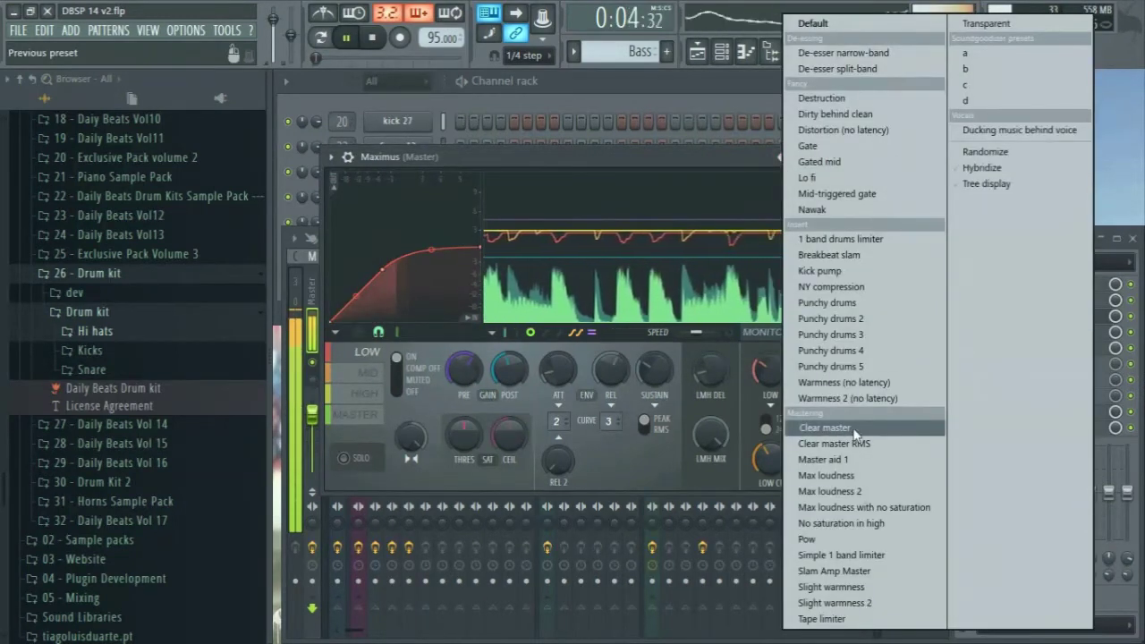
{"action": "left_click", "coordinate": [647, 160]}
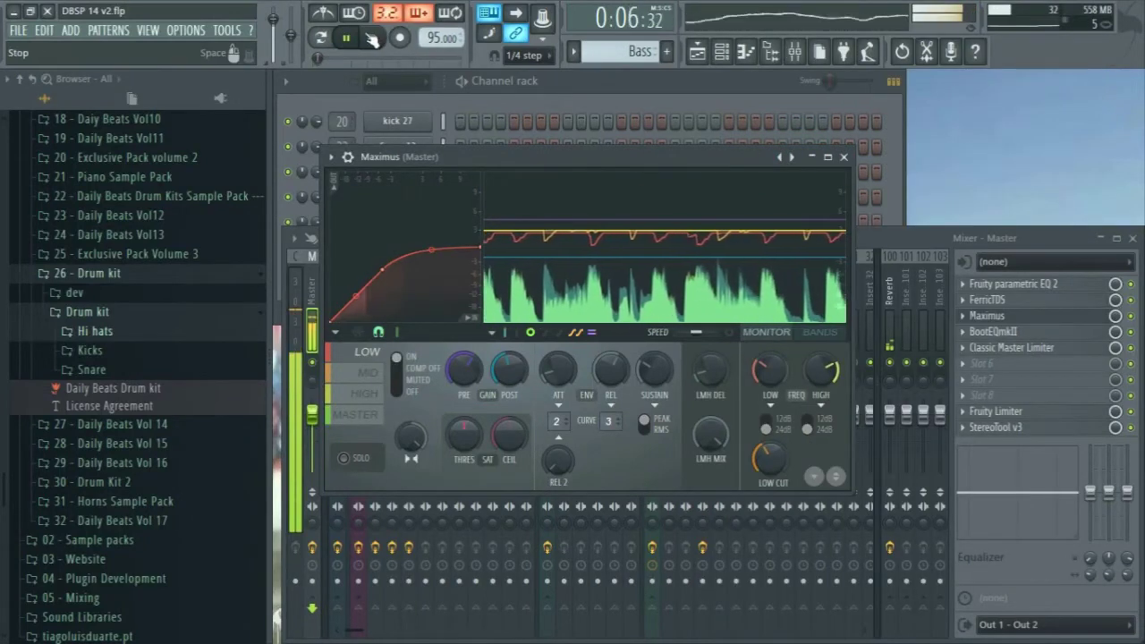
{"action": "key", "text": "space"}
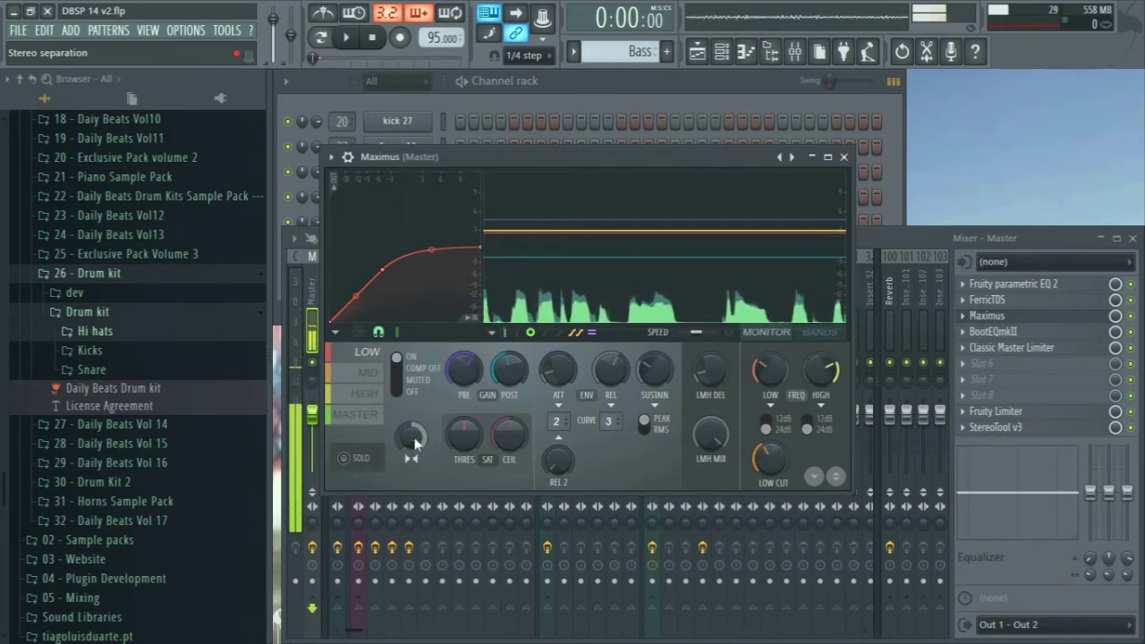
Step: Compare the Low and Mid band settings in Maximus, finishing on the Low band
{"action": "left_click", "coordinate": [373, 374]}
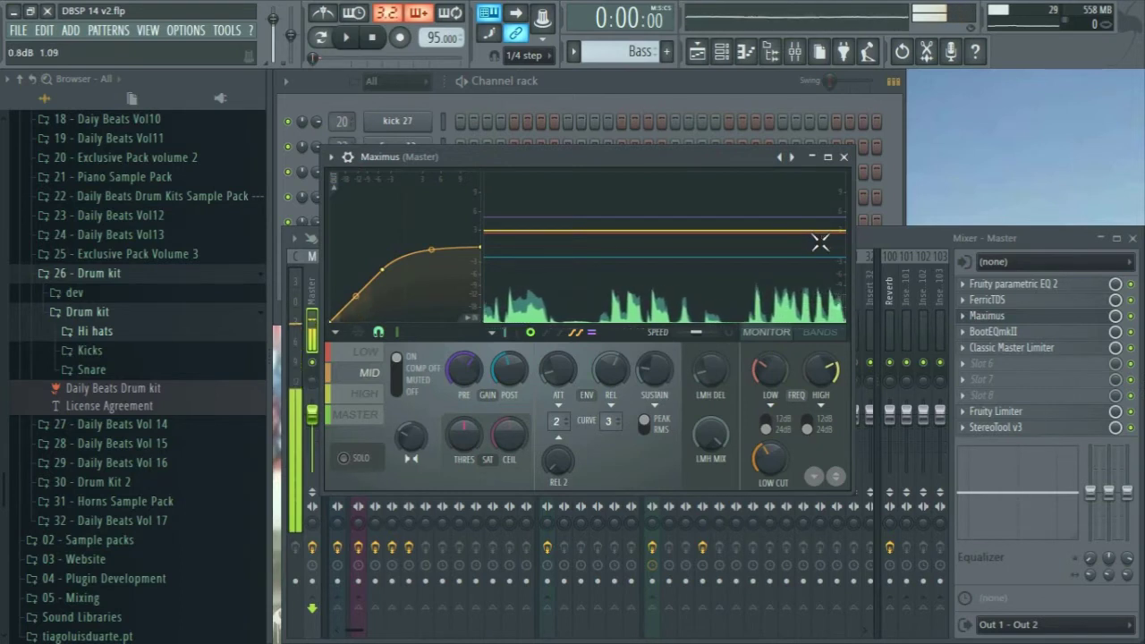
{"action": "left_click", "coordinate": [362, 355]}
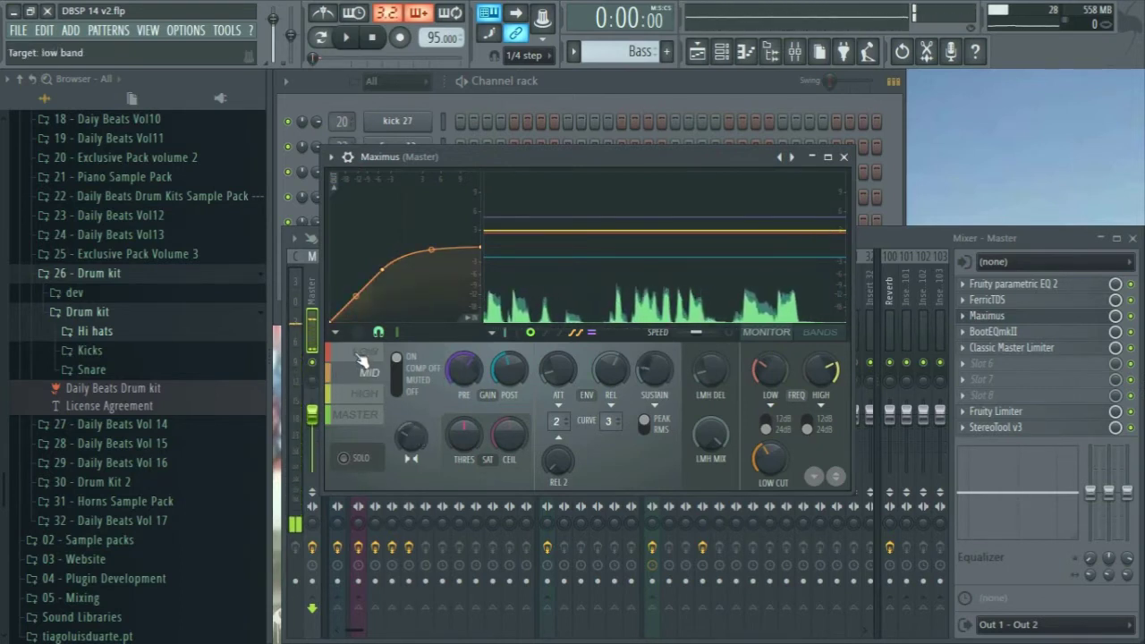
{"action": "left_click", "coordinate": [368, 374]}
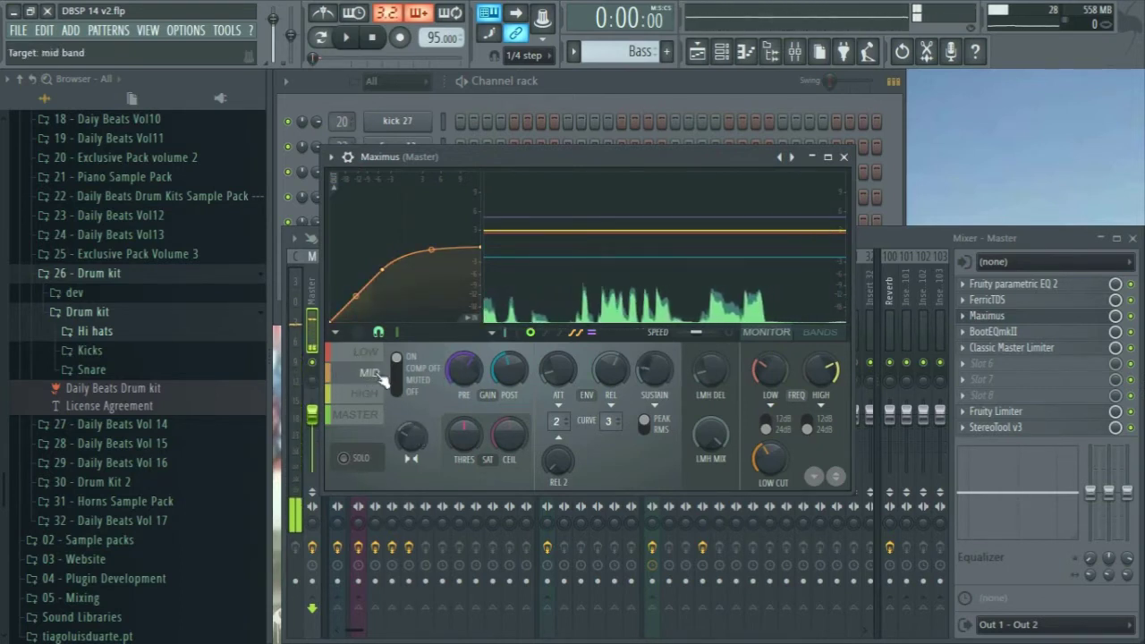
{"action": "left_click", "coordinate": [337, 358]}
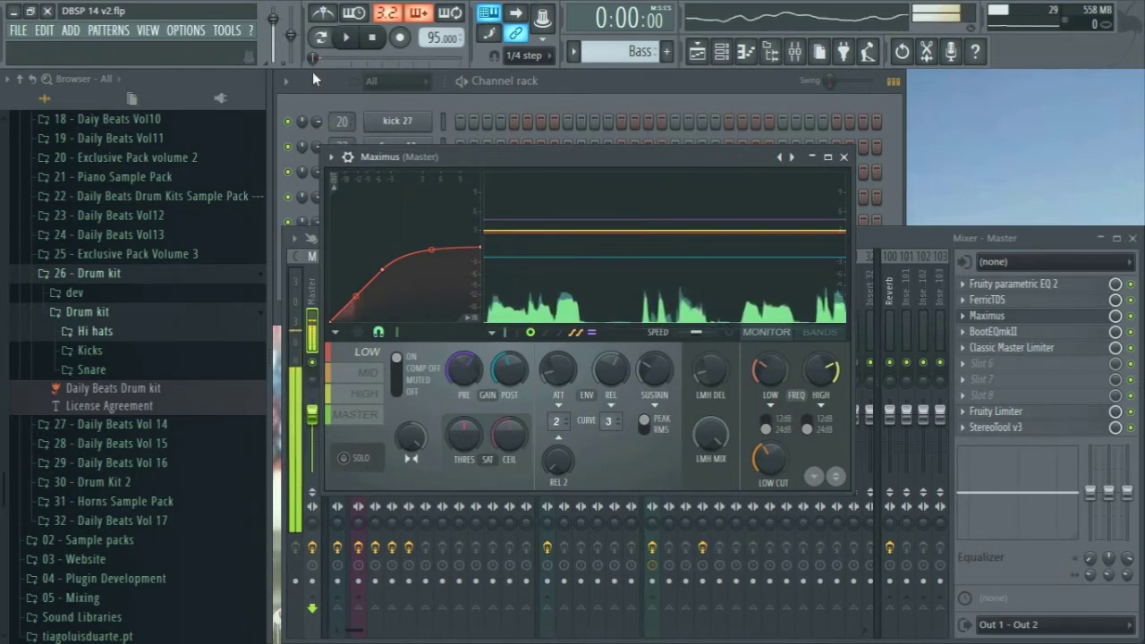
Step: Play the arrangement while viewing the Low, Mid and High band responses in Maximus, and stop playback
{"action": "key", "text": "space"}
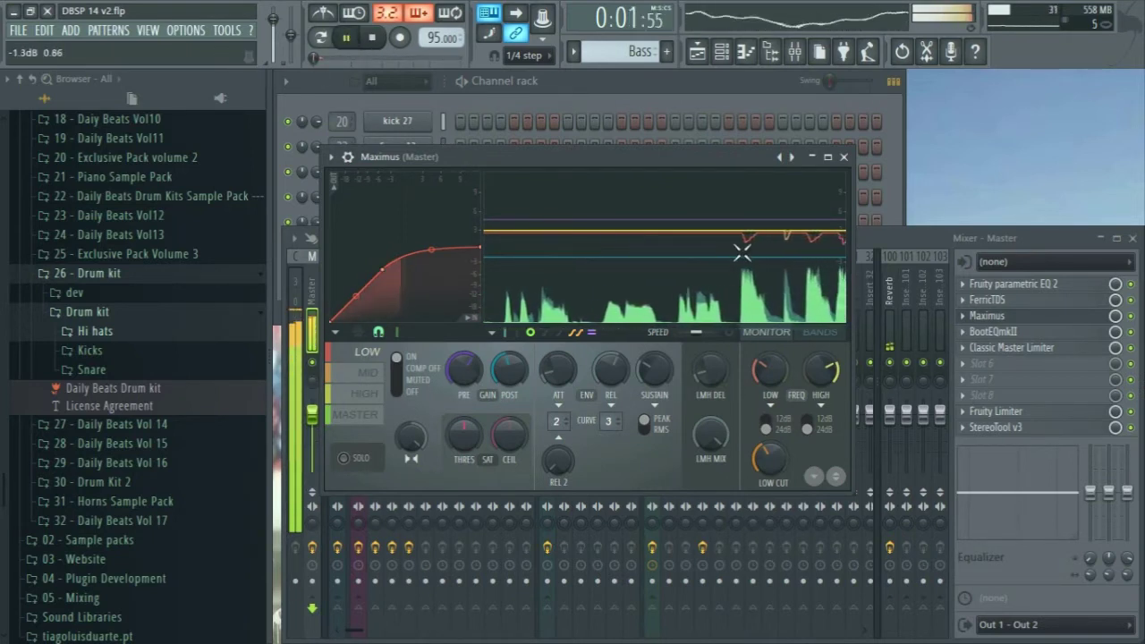
{"action": "left_click", "coordinate": [358, 372]}
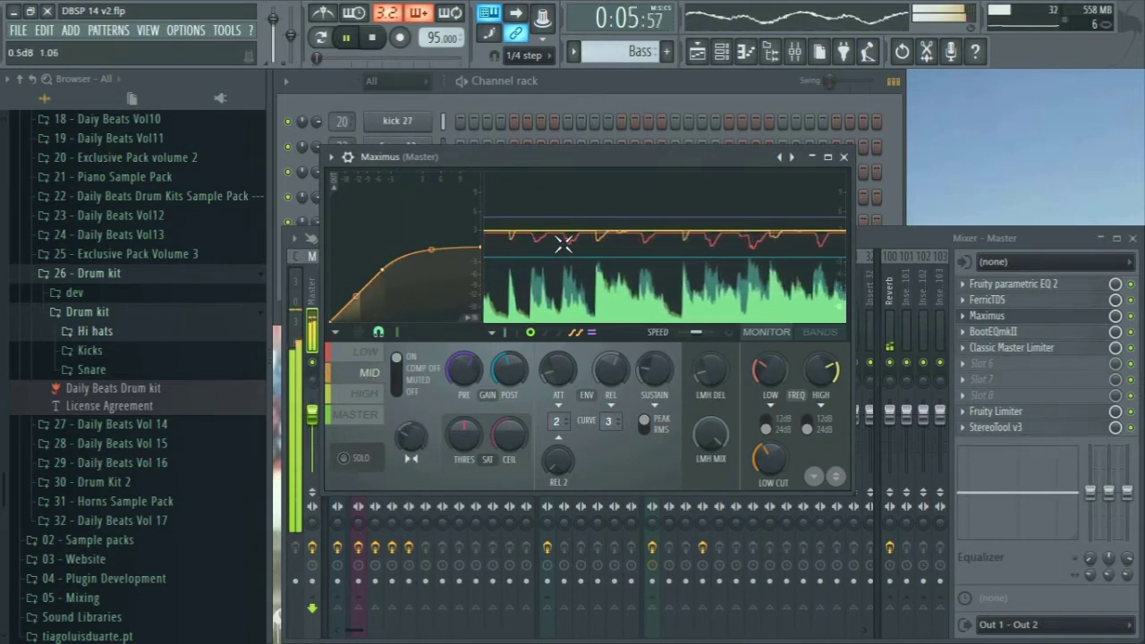
{"action": "left_click", "coordinate": [365, 394]}
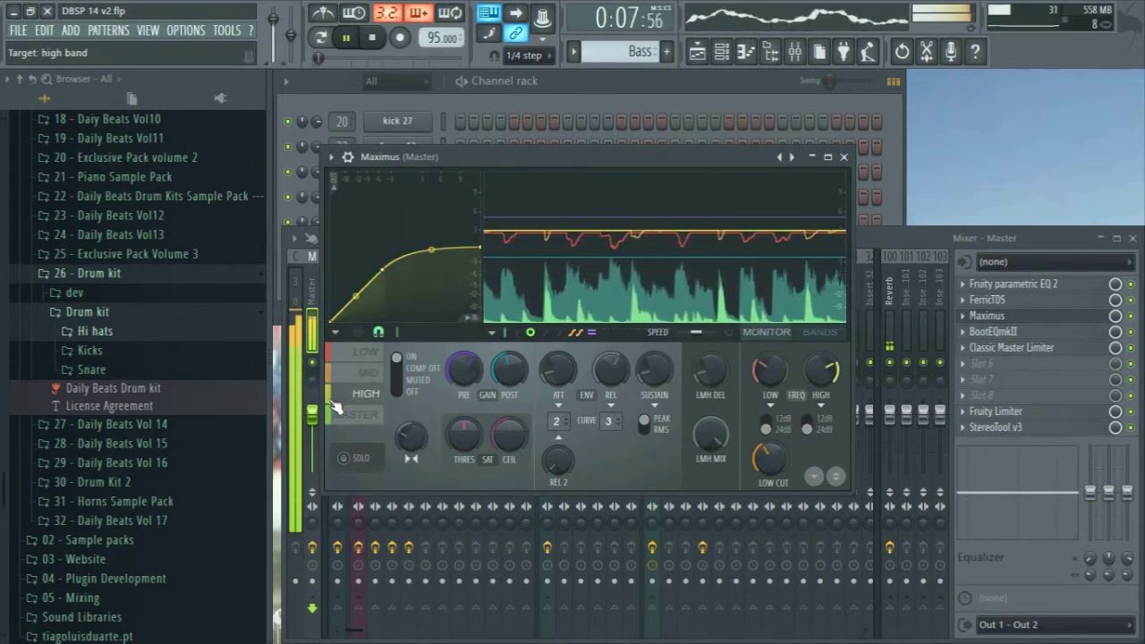
{"action": "left_click", "coordinate": [372, 39]}
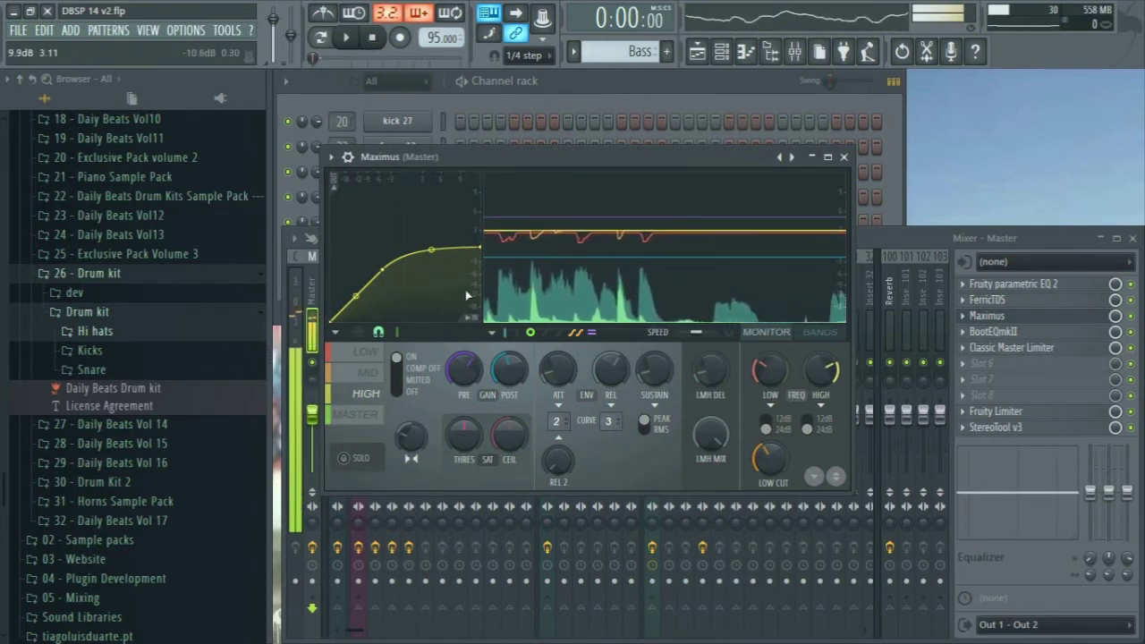
Step: Compare the pre gain and stereo separation settings of the Mid and High bands in Maximus
{"action": "left_click", "coordinate": [370, 374]}
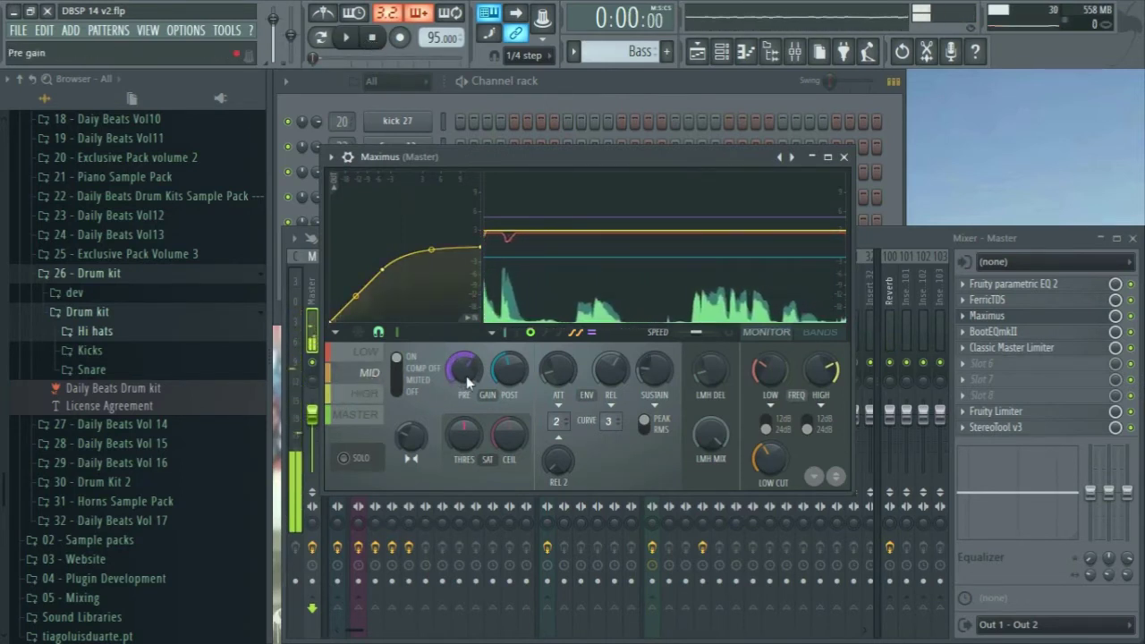
{"action": "left_click", "coordinate": [367, 394]}
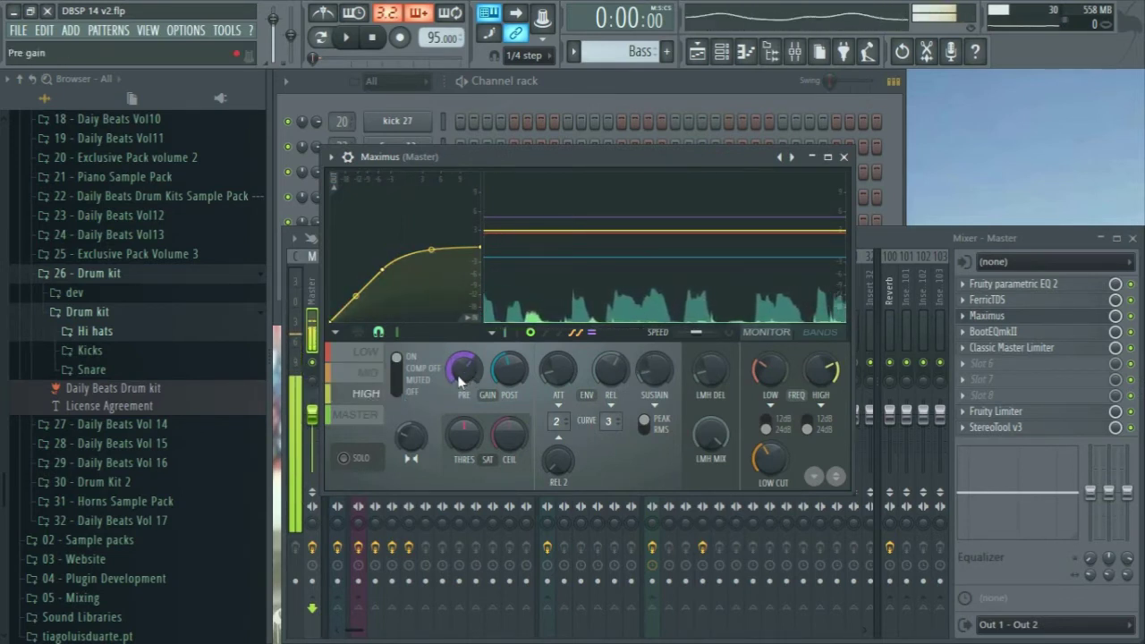
{"action": "left_click", "coordinate": [369, 372]}
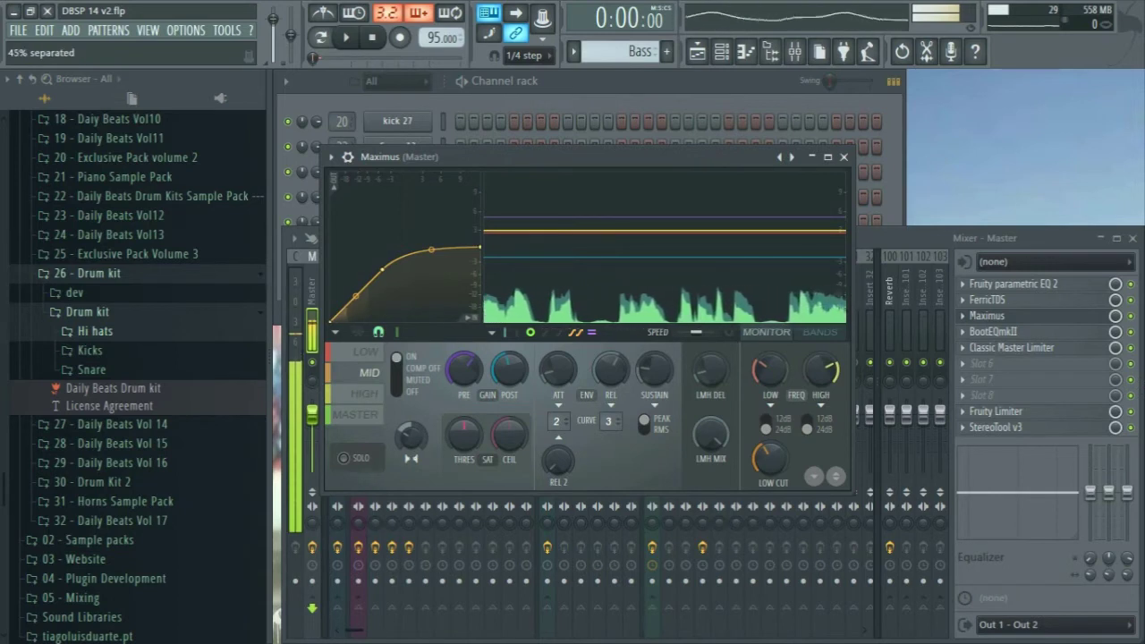
{"action": "left_click", "coordinate": [379, 395]}
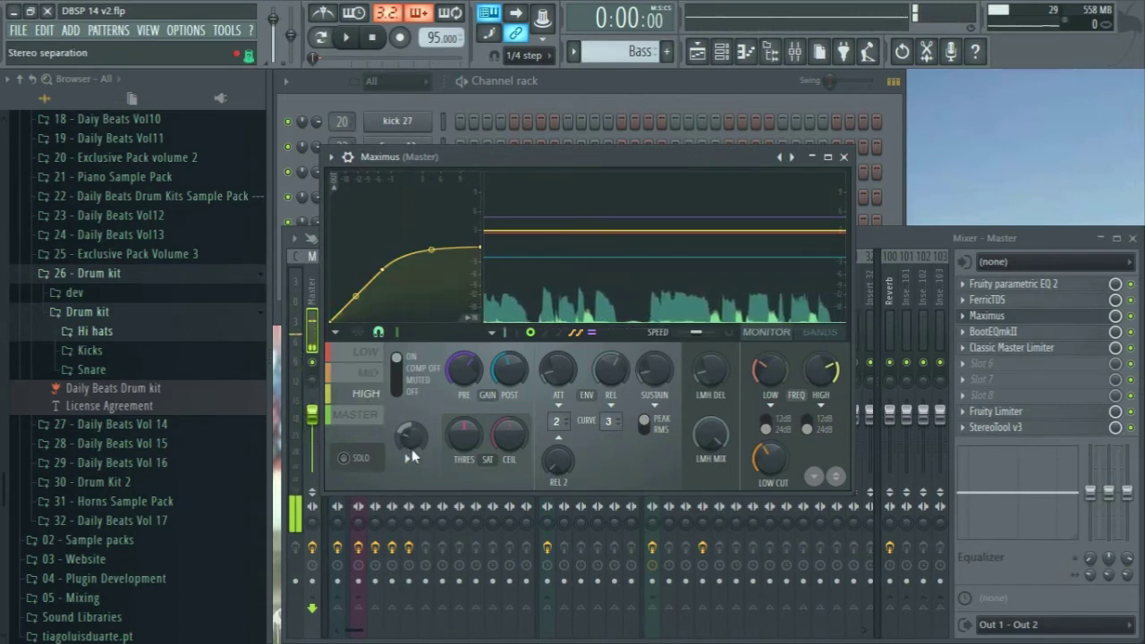
{"action": "left_click", "coordinate": [369, 373]}
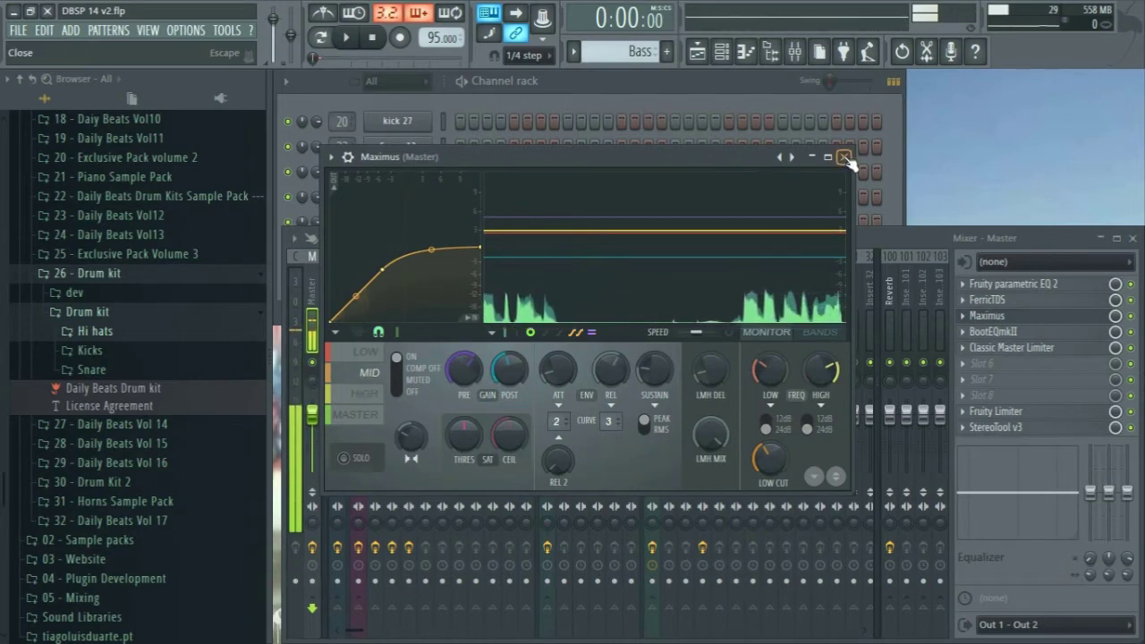
Step: Close Maximus, open the Master track's BootEQmkII and Classic Master Limiter, and move the limiter window clear of the browser
{"action": "left_click", "coordinate": [991, 316]}
{"action": "left_click", "coordinate": [1009, 332]}
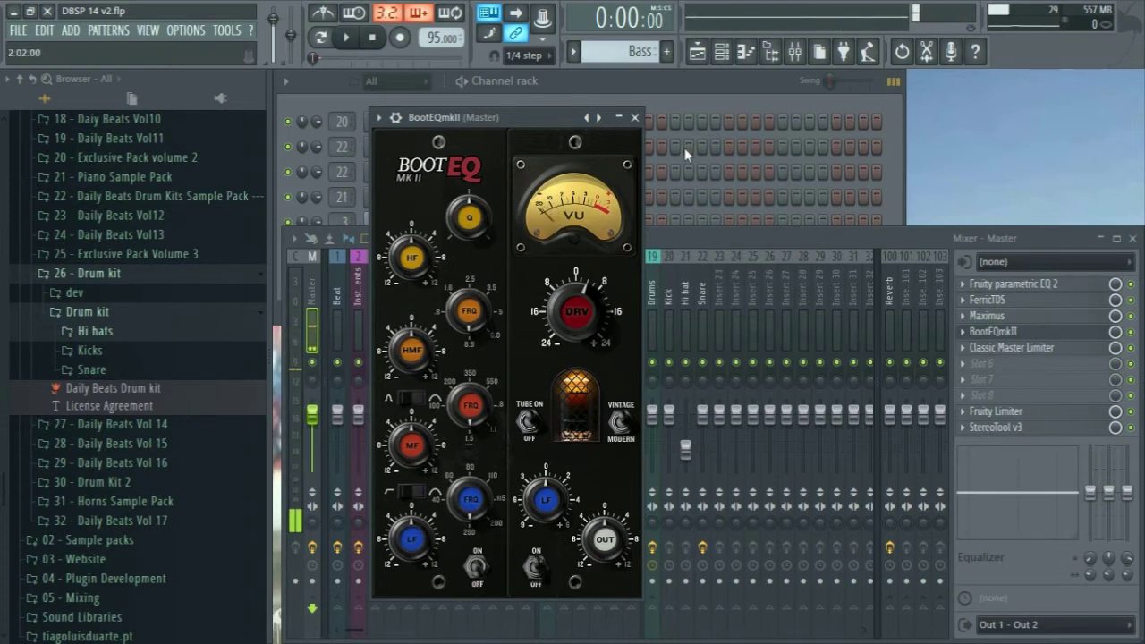
{"action": "left_click", "coordinate": [1030, 353]}
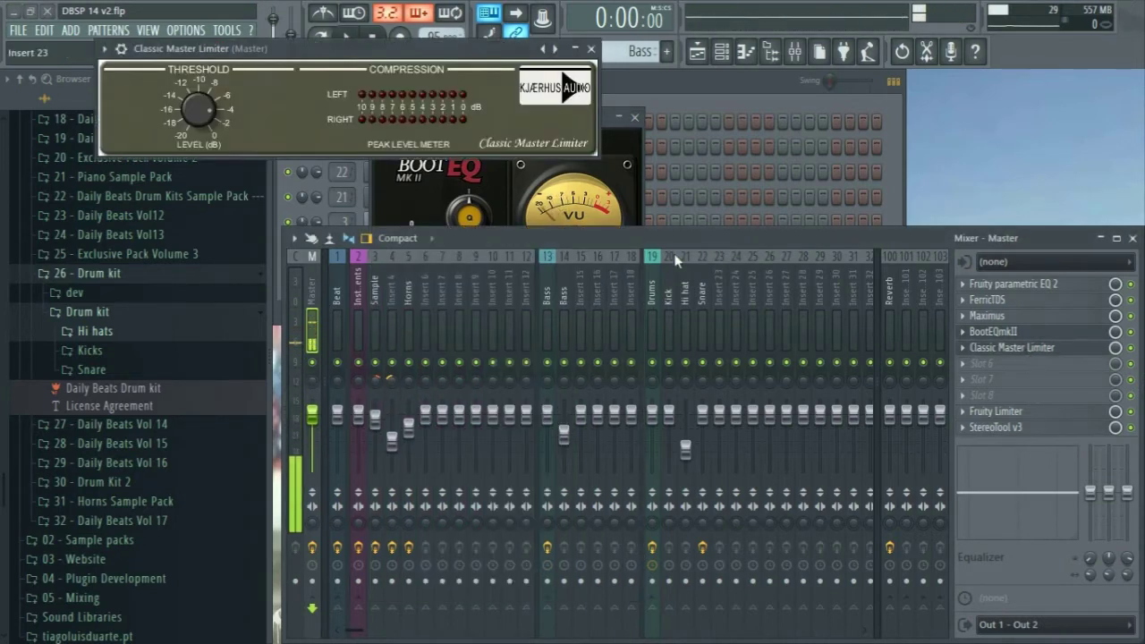
{"action": "left_click_drag", "start_coordinate": [433, 38], "coordinate": [629, 146]}
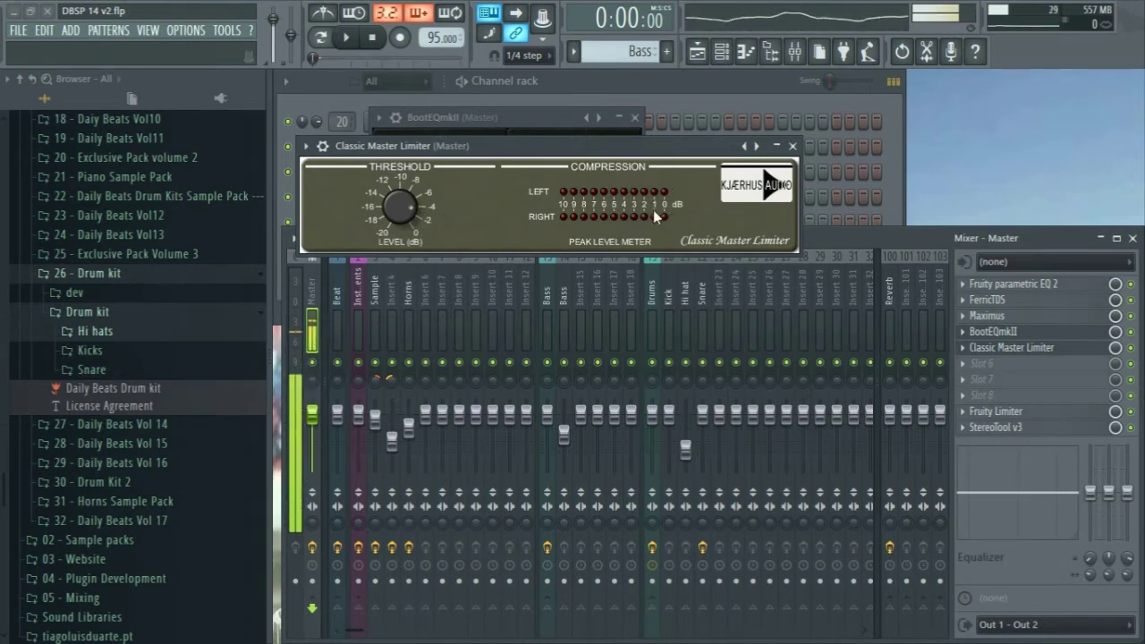
Step: Play the arrangement to check the Classic Master Limiter's compression meter, close it and BootEQmkII, and stop playback
{"action": "key", "text": "space"}
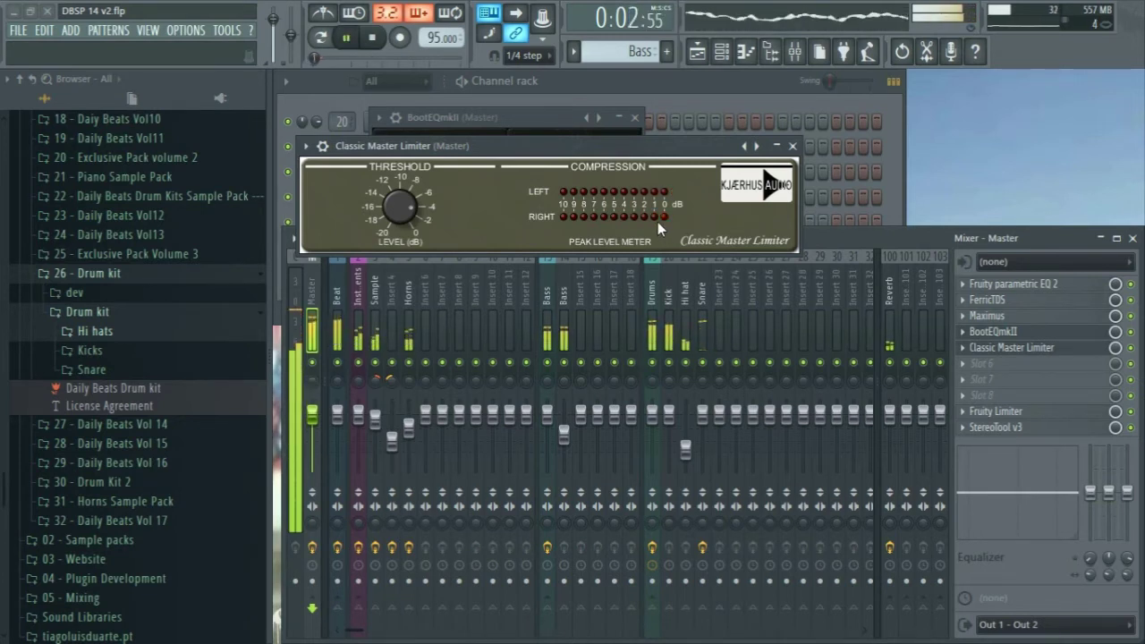
{"action": "left_click", "coordinate": [792, 146]}
{"action": "left_click", "coordinate": [636, 117]}
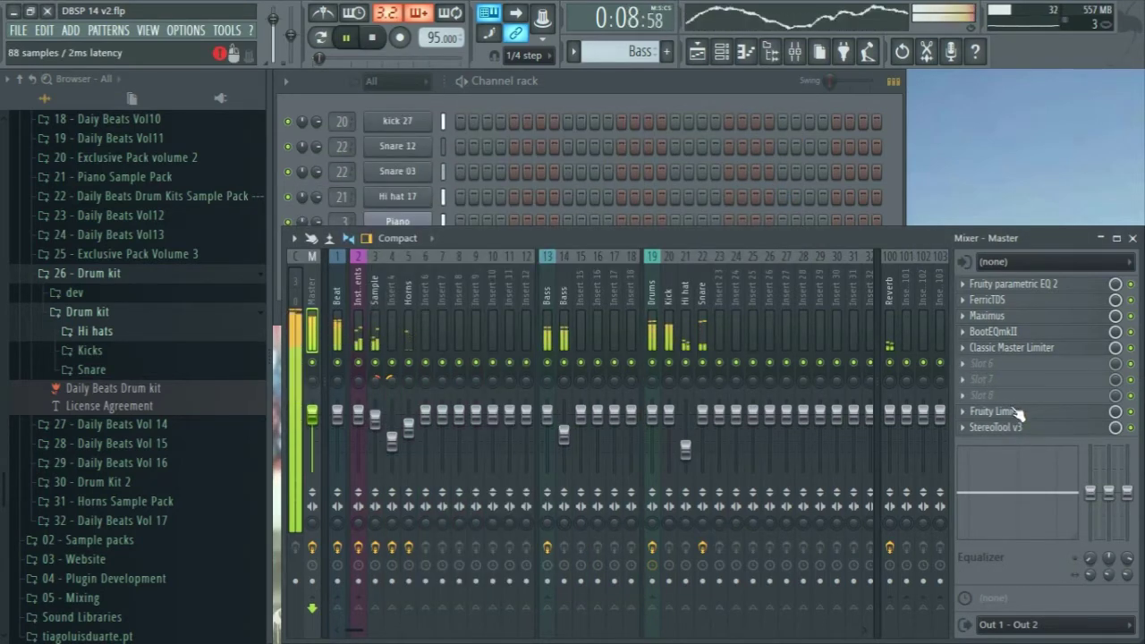
{"action": "key", "text": "space"}
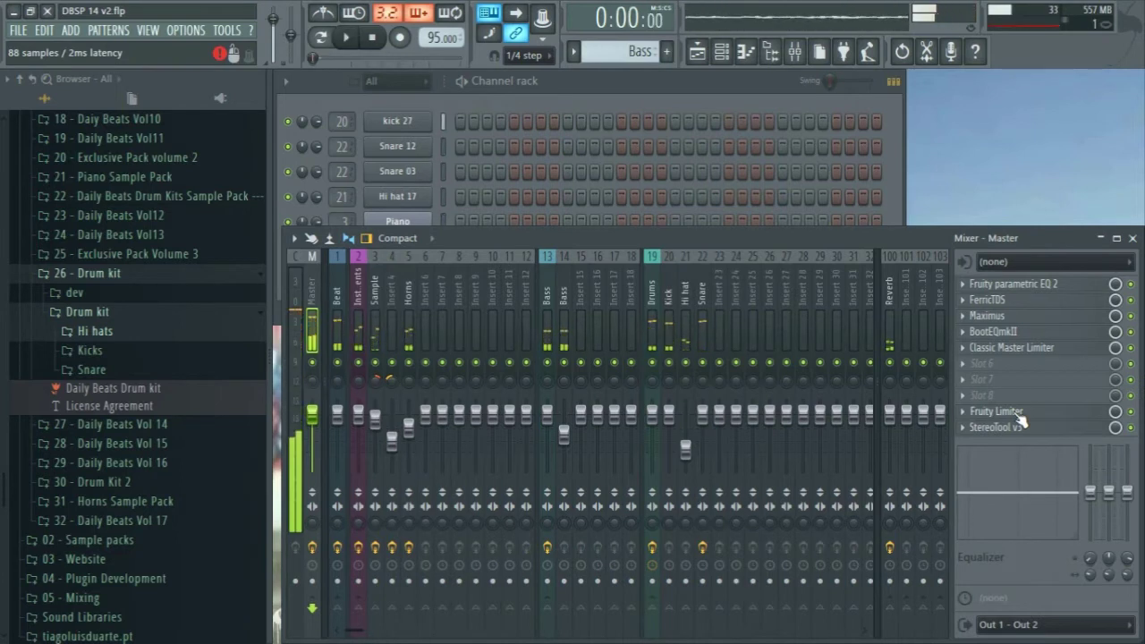
Step: Inspect the limiter ceiling in the Master track's Fruity Limiter and close its window
{"action": "left_click", "coordinate": [1020, 420]}
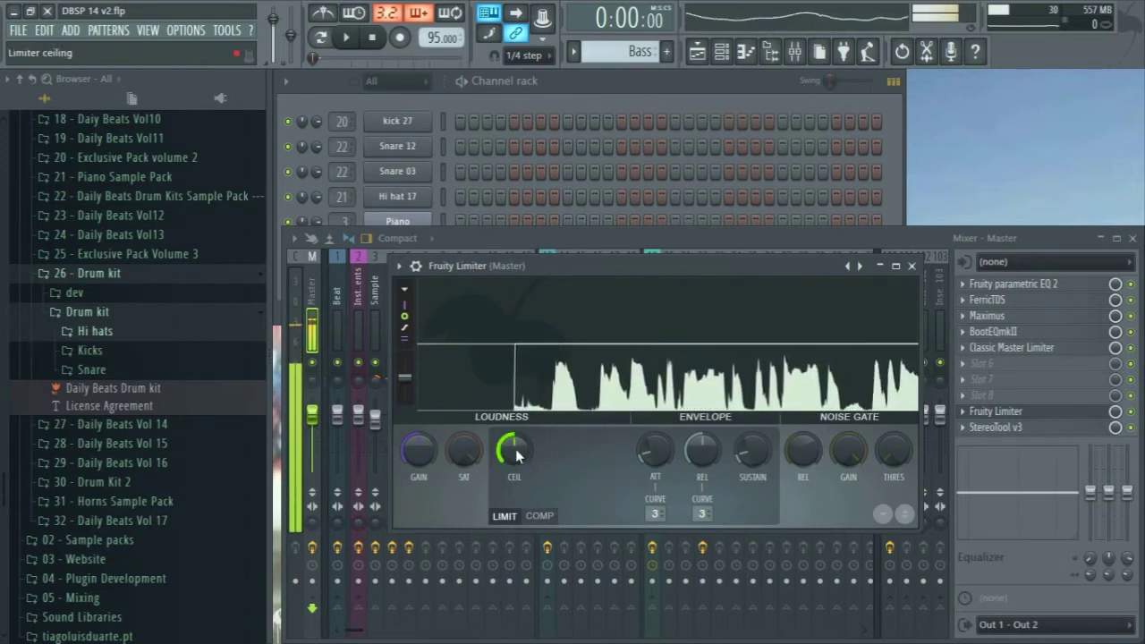
{"action": "left_click_drag", "start_coordinate": [516, 449], "coordinate": [515, 451]}
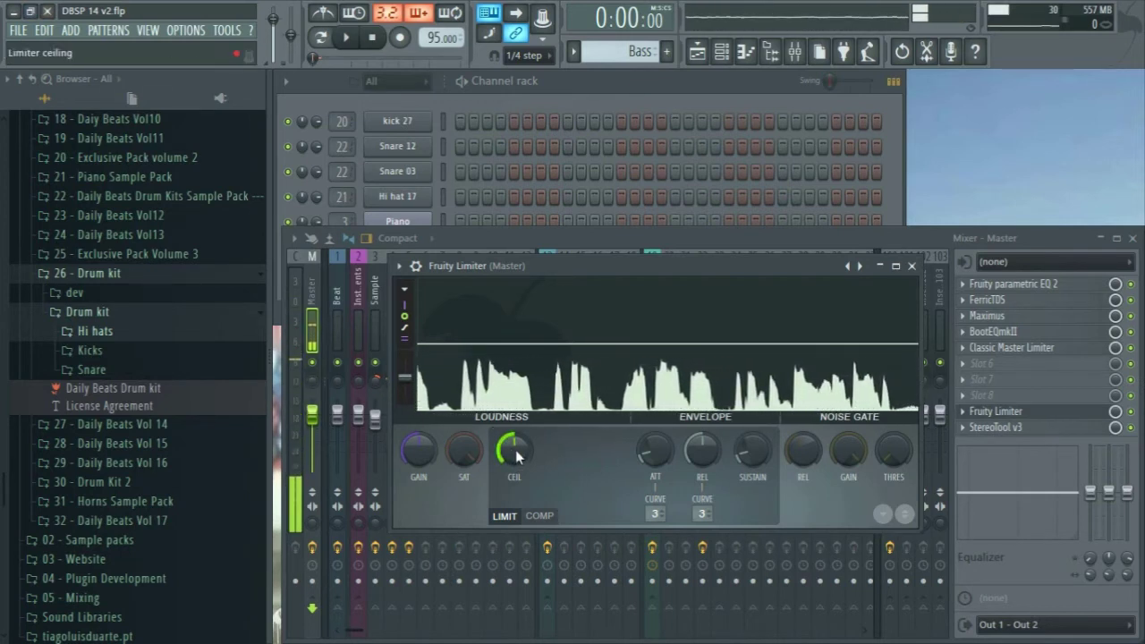
{"action": "left_click_drag", "start_coordinate": [515, 450], "coordinate": [516, 450]}
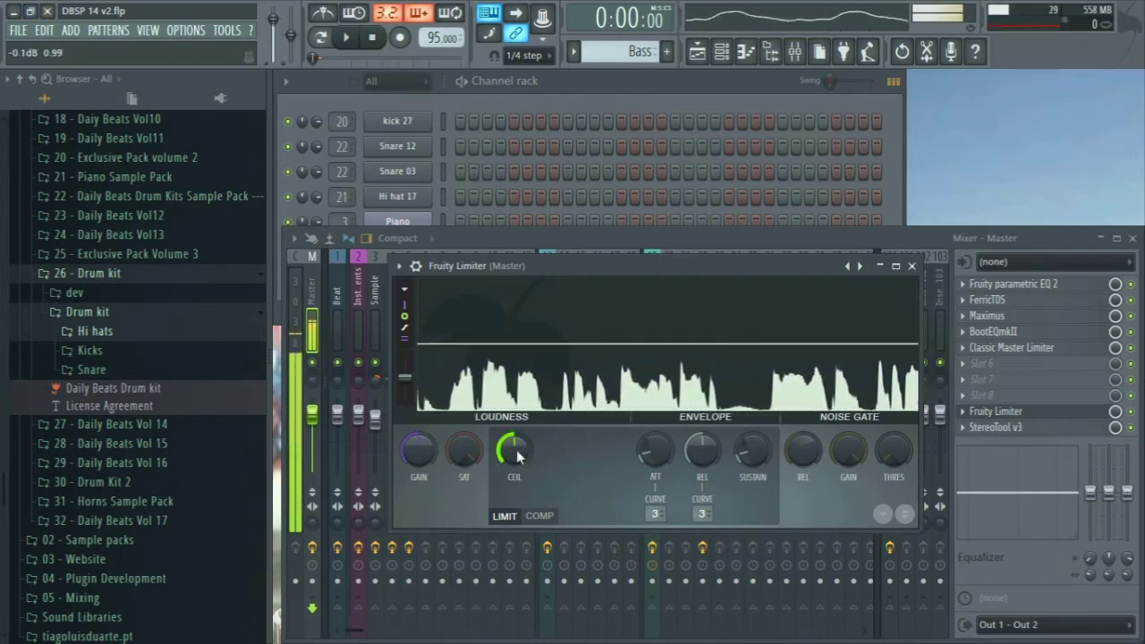
{"action": "left_click", "coordinate": [911, 266]}
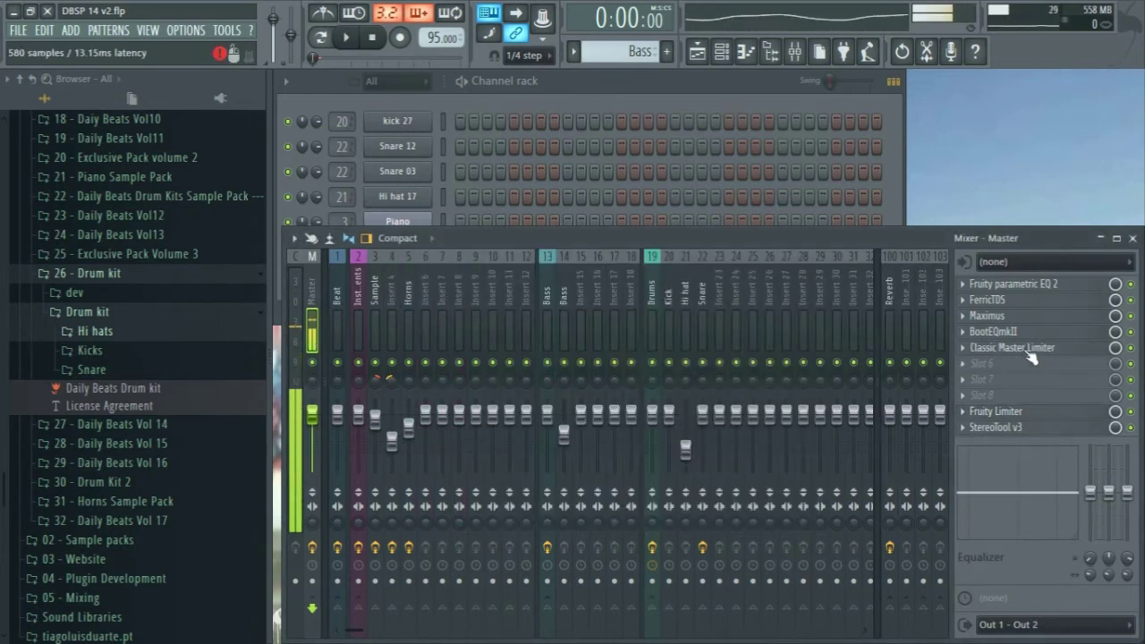
Step: Review the Master track's Fruity Limiter and Classic Master Limiter again, checking the limiter ceiling, and close both windows
{"action": "left_click", "coordinate": [1019, 414]}
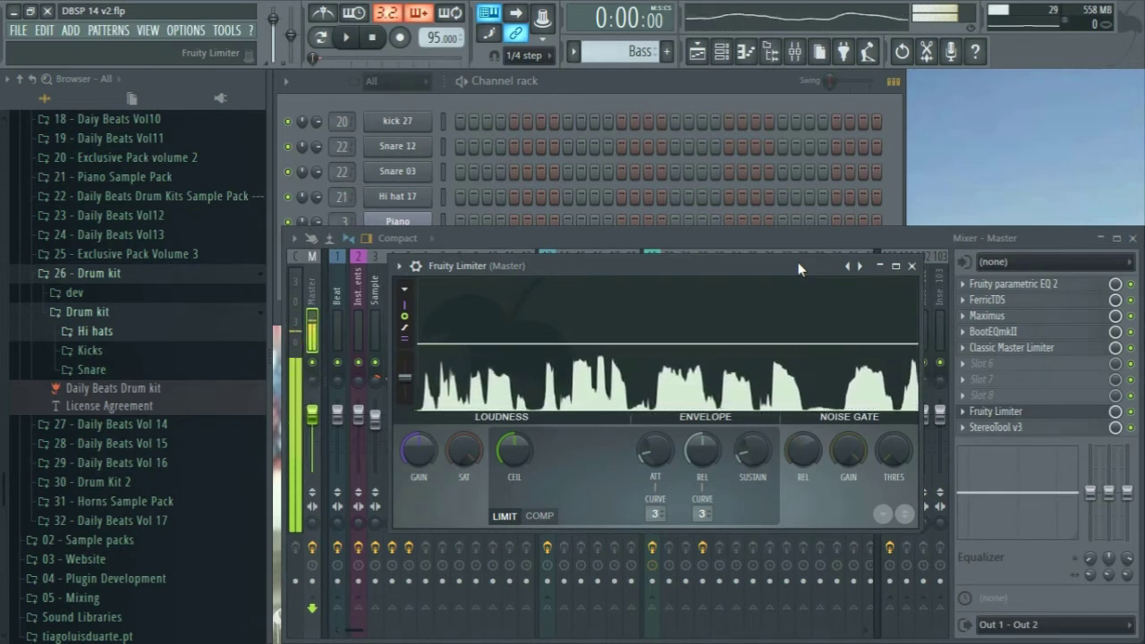
{"action": "left_click", "coordinate": [1020, 348]}
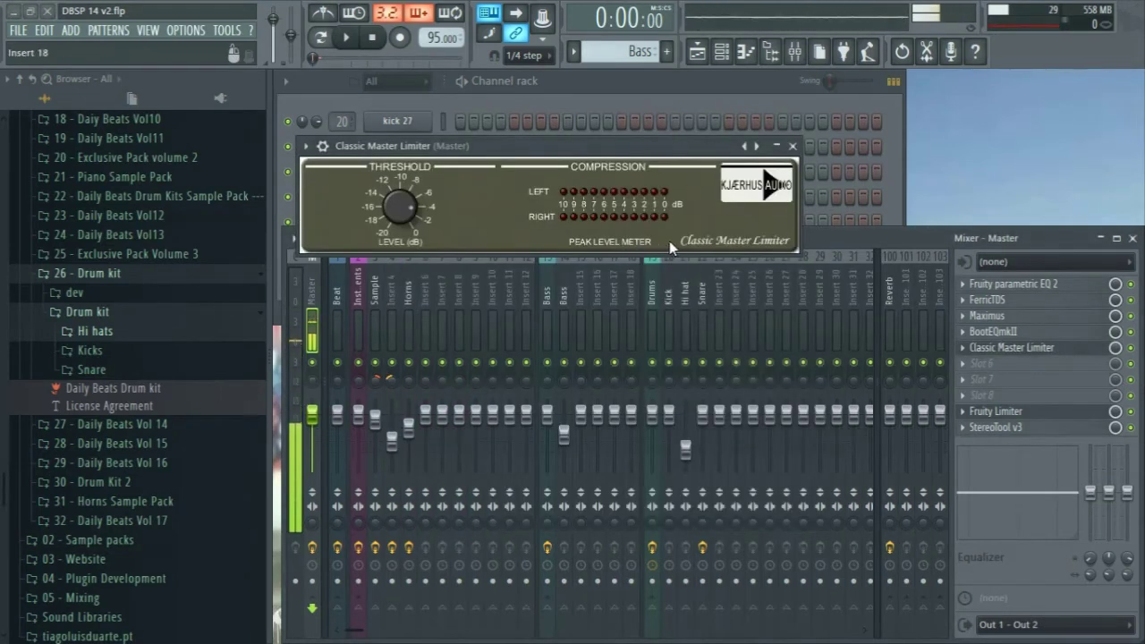
{"action": "left_click", "coordinate": [793, 146]}
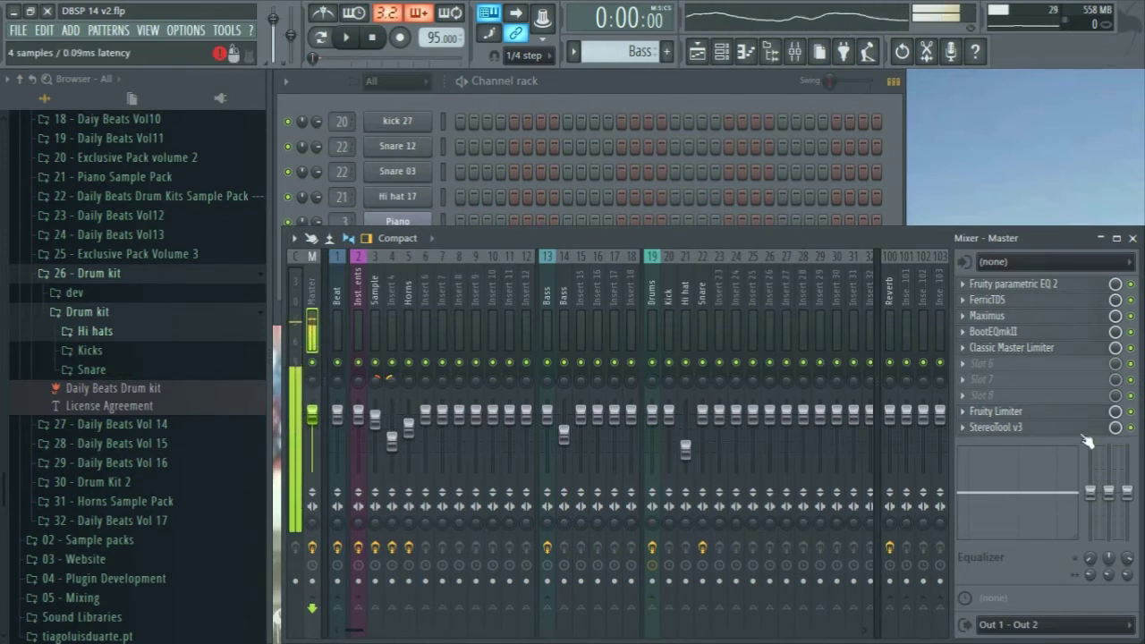
{"action": "left_click", "coordinate": [1052, 414]}
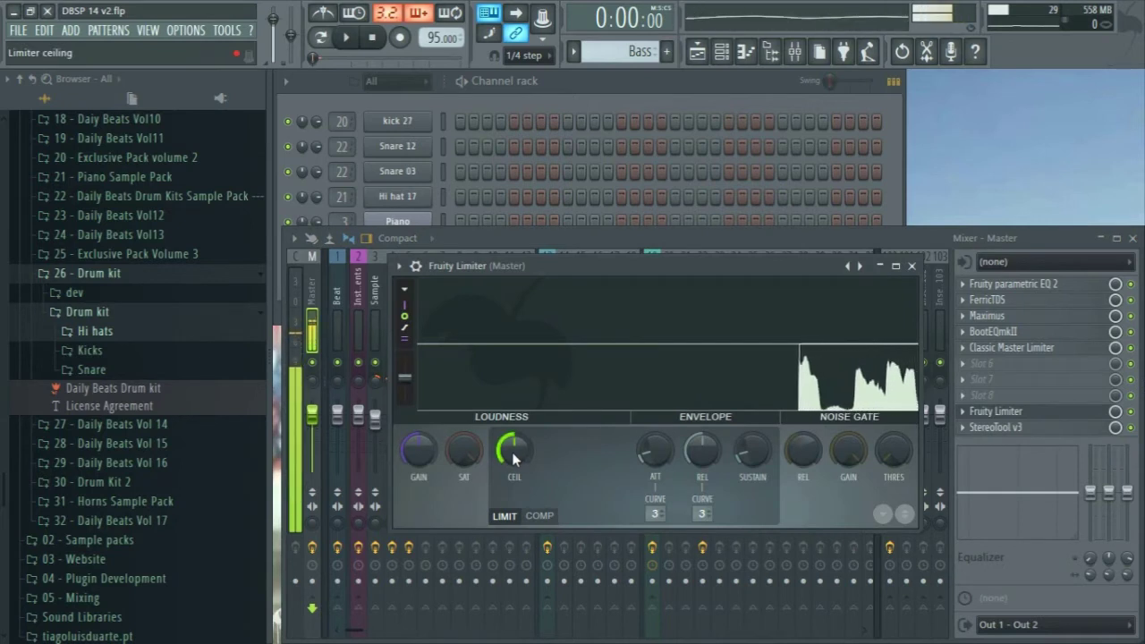
{"action": "left_click", "coordinate": [912, 267]}
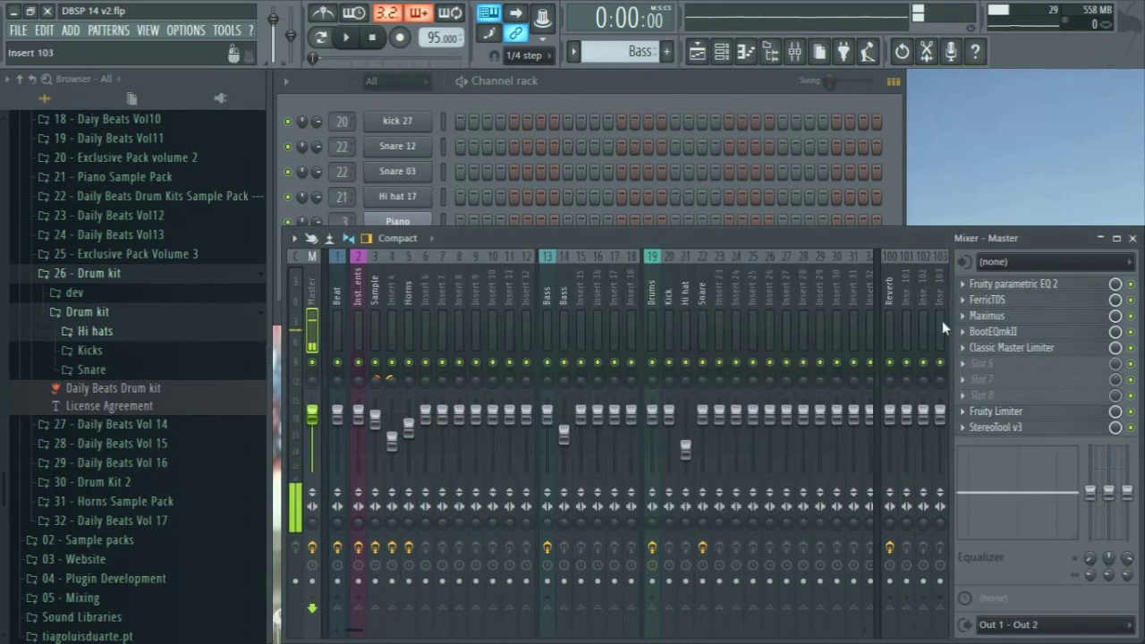
Step: Review the Master track's StereoTool v3 display during playback and again with playback stopped, closing its window each time
{"action": "left_click", "coordinate": [1027, 433]}
{"action": "left_click_drag", "start_coordinate": [504, 93], "coordinate": [595, 81]}
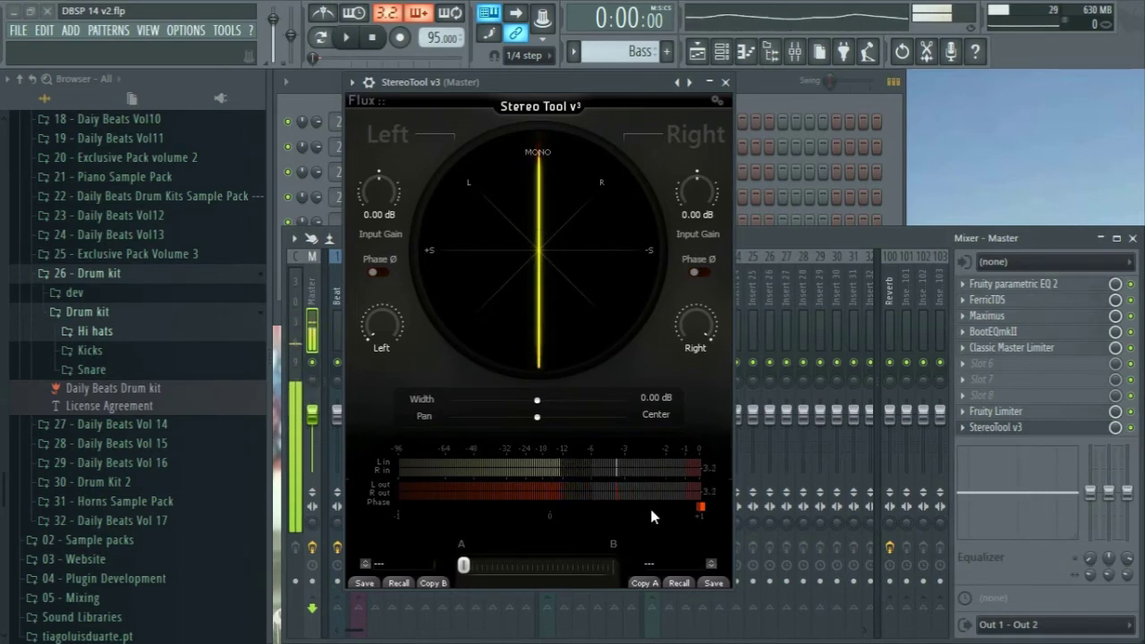
{"action": "key", "text": "space"}
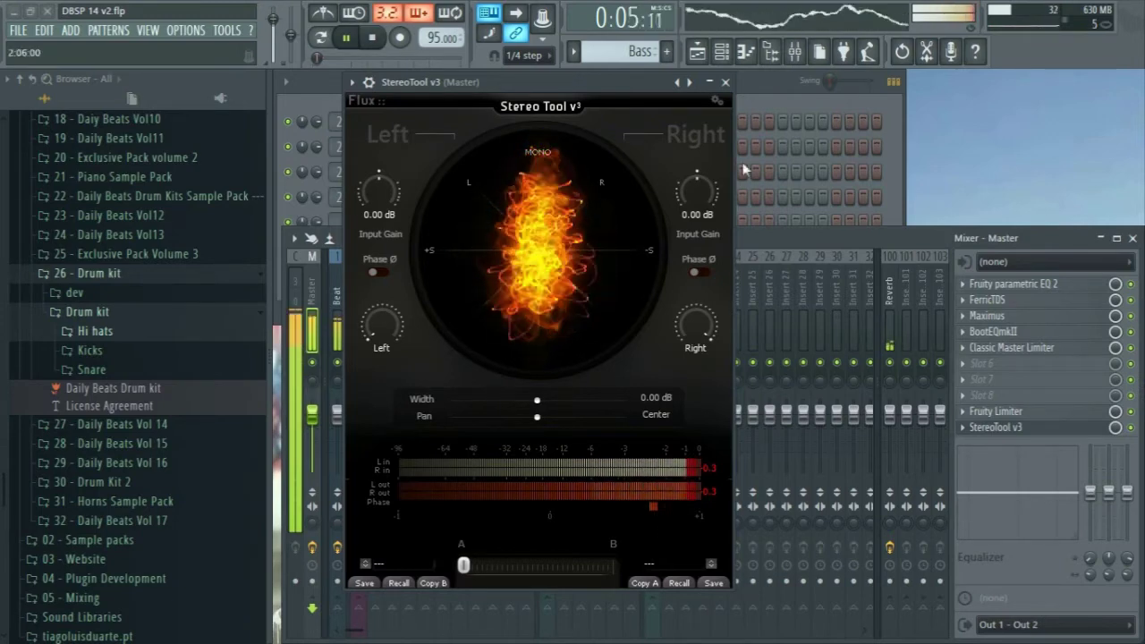
{"action": "left_click", "coordinate": [726, 82]}
{"action": "left_click", "coordinate": [1002, 237]}
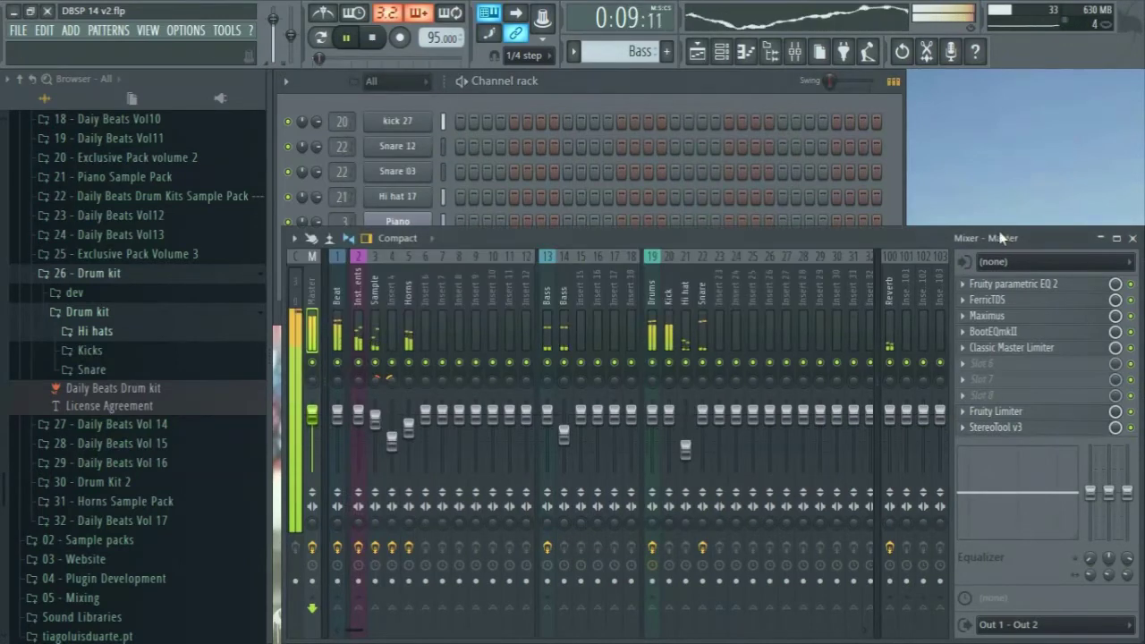
{"action": "key", "text": "space"}
{"action": "left_click", "coordinate": [1020, 429]}
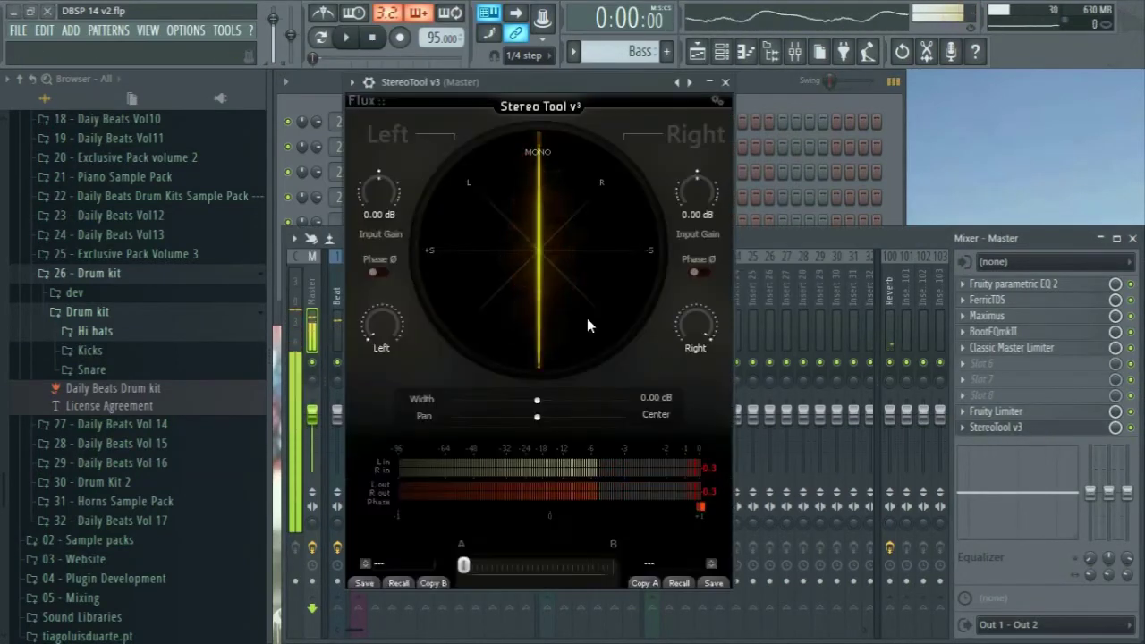
{"action": "left_click", "coordinate": [726, 82]}
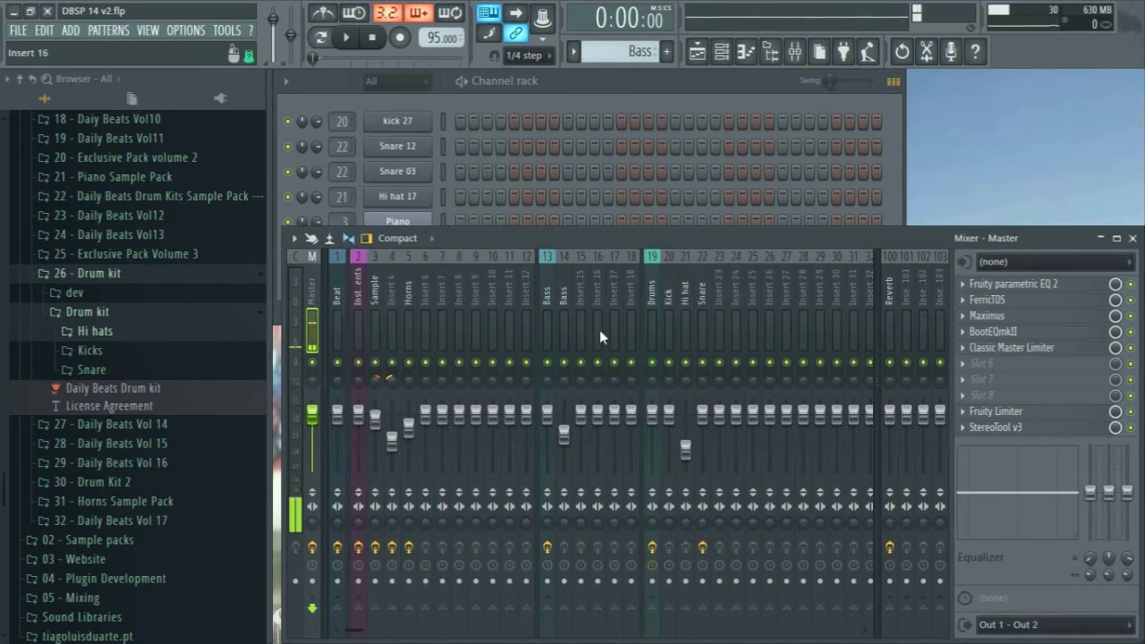
Step: Compare the beat with the Beat track's send to Reverb disabled and enabled during playback, and stop playback
{"action": "left_click", "coordinate": [338, 299]}
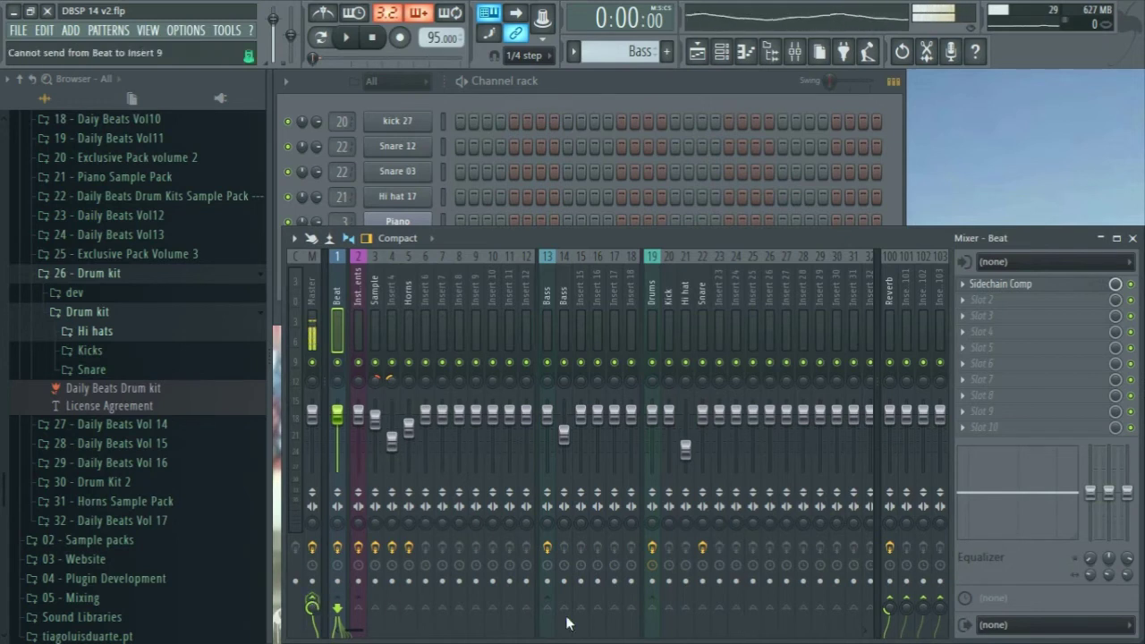
{"action": "key", "text": "space"}
{"action": "left_click", "coordinate": [893, 605]}
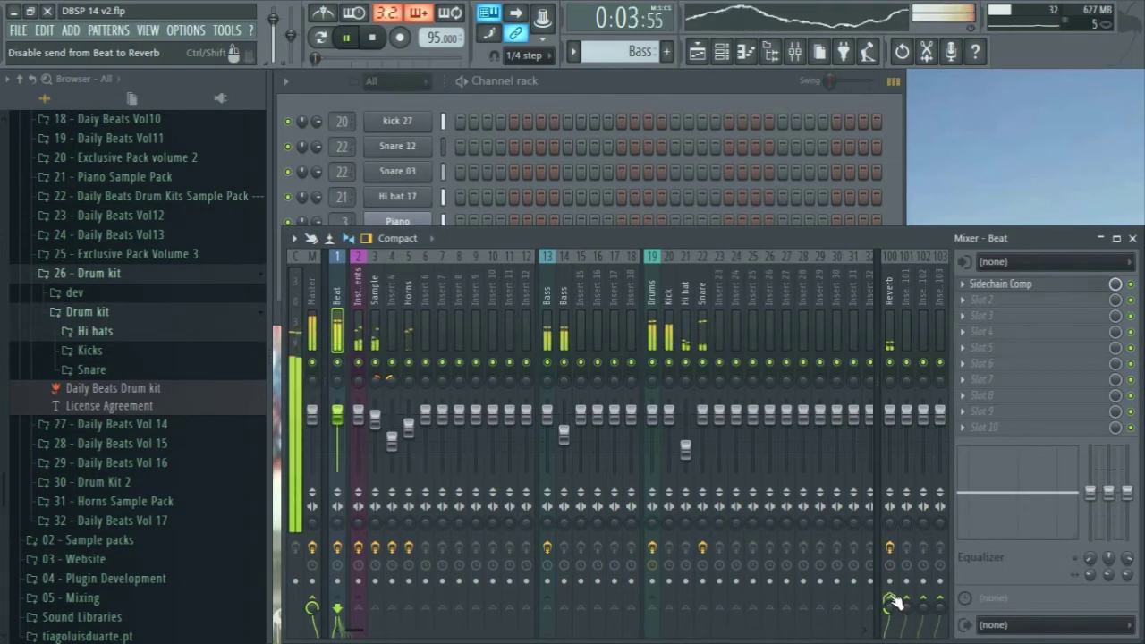
{"action": "left_click", "coordinate": [891, 606]}
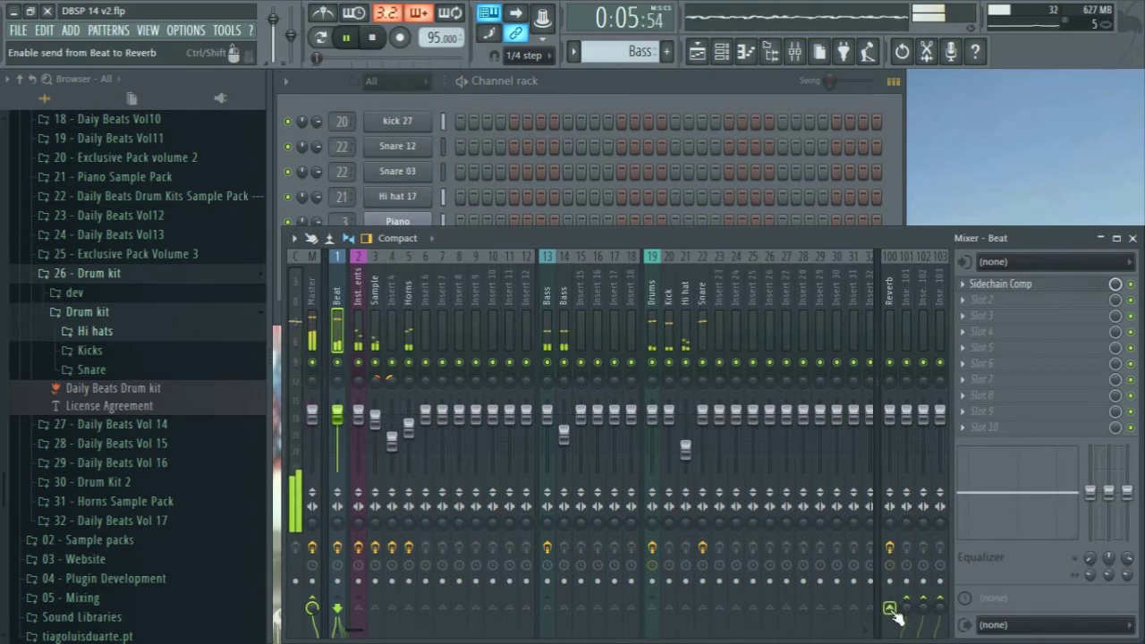
{"action": "left_click", "coordinate": [891, 611]}
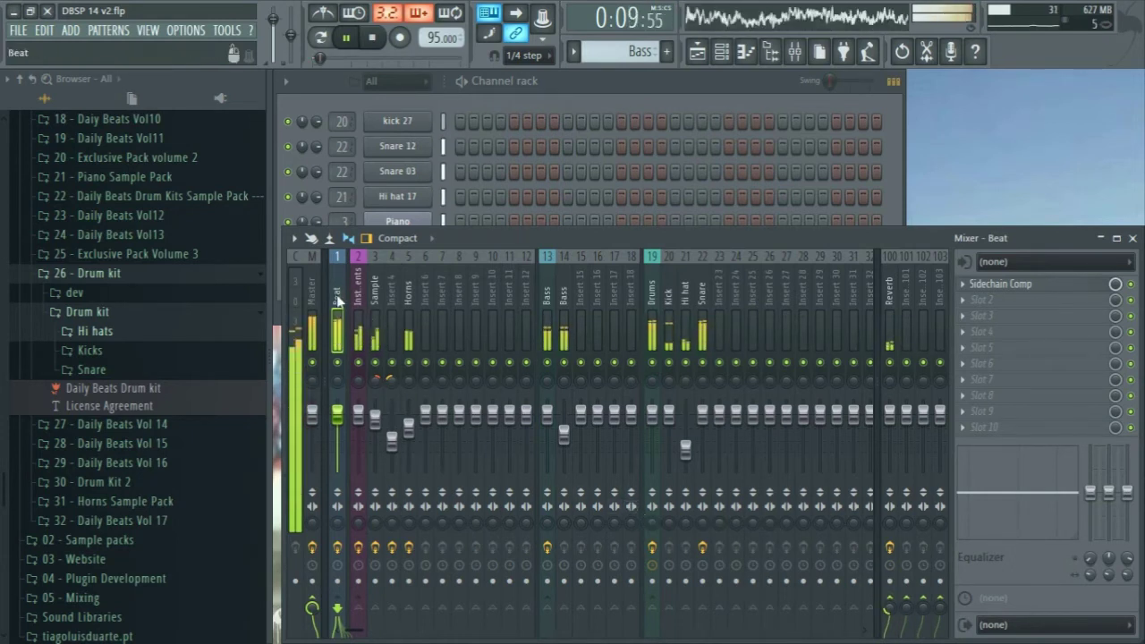
{"action": "key", "text": "space"}
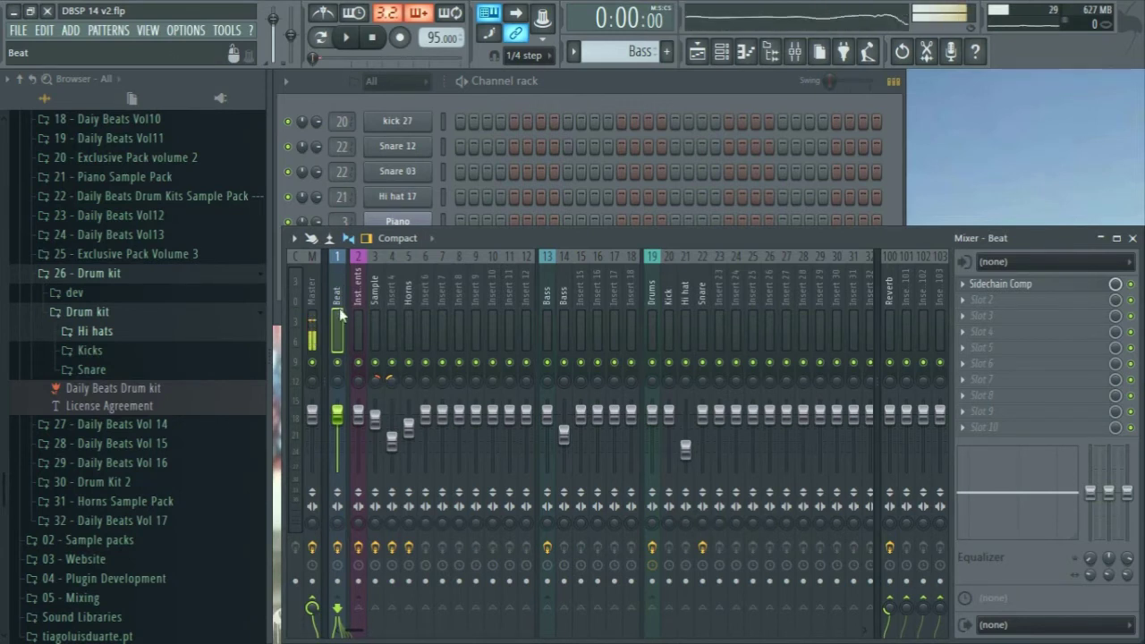
Step: Check the Sample and Beat tracks' Reverb routing, and inspect the Reverb track's Fruity parametric EQ 2 and epicVerb settings
{"action": "left_click", "coordinate": [372, 326]}
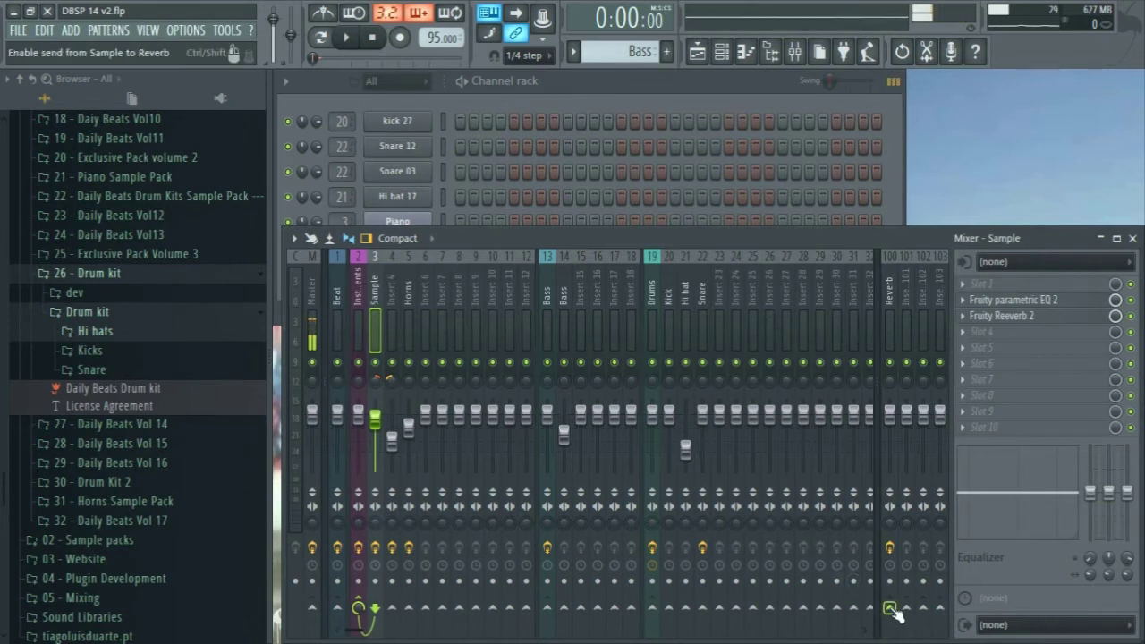
{"action": "left_click", "coordinate": [338, 298]}
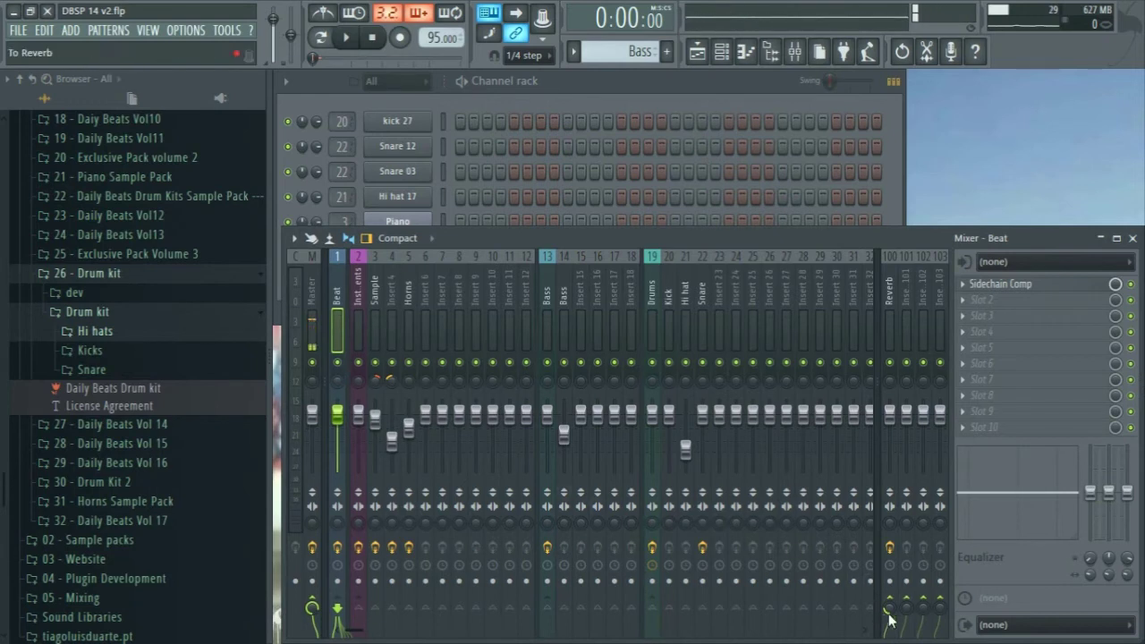
{"action": "left_click", "coordinate": [890, 293]}
{"action": "left_click", "coordinate": [1014, 284]}
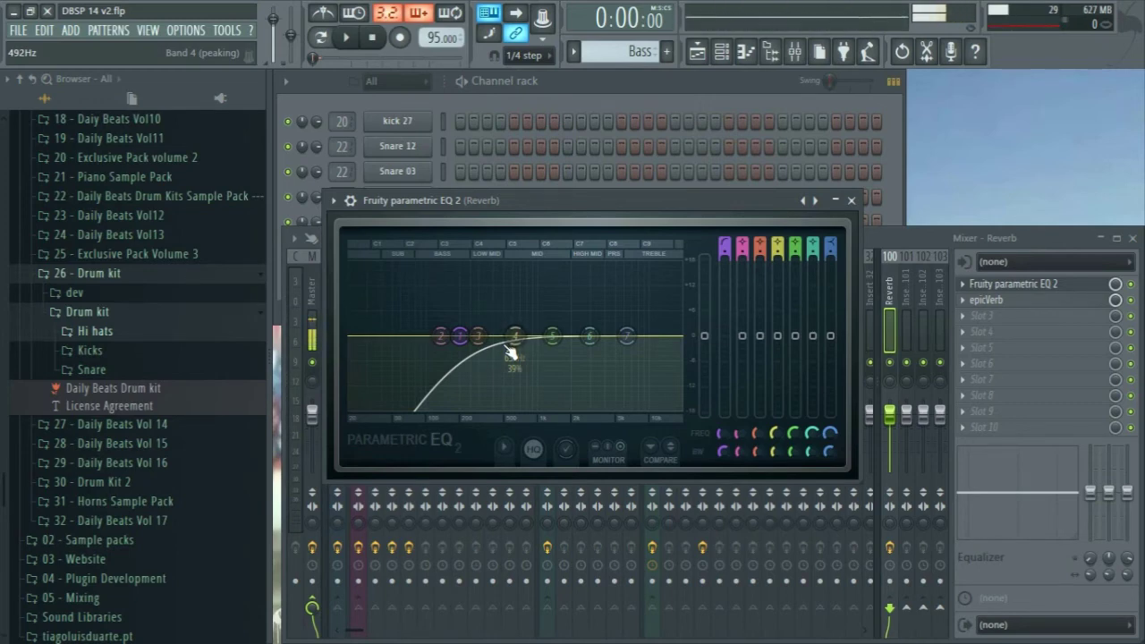
{"action": "left_click", "coordinate": [851, 200]}
{"action": "left_click", "coordinate": [1011, 299]}
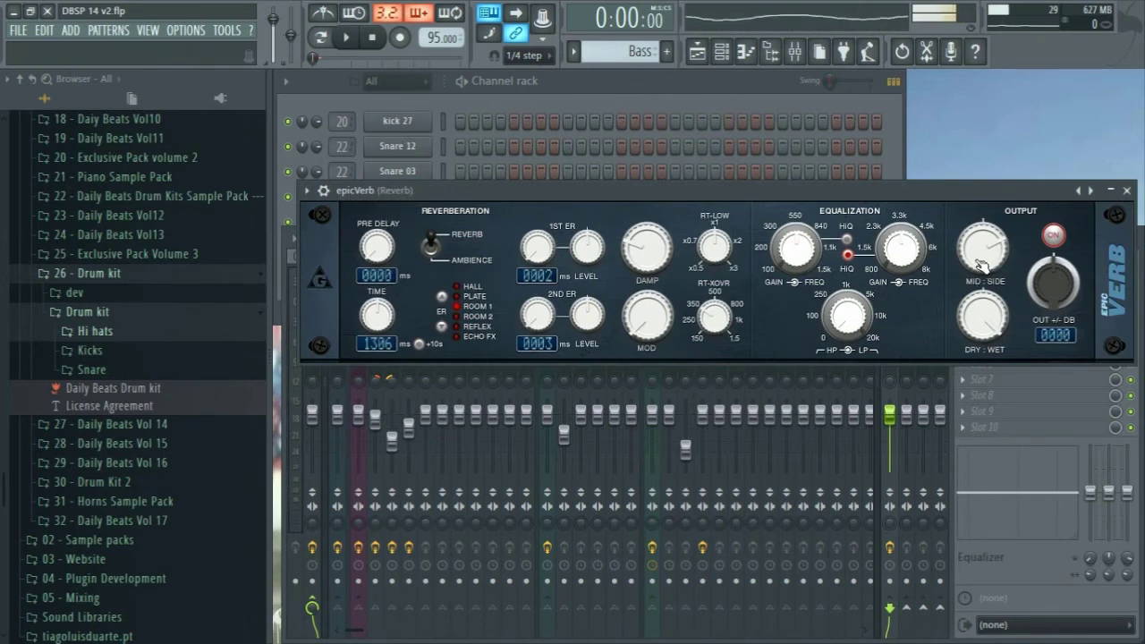
{"action": "left_click", "coordinate": [1127, 190]}
Step: Disable the Beat track's send to the Master and start playback to hear only the reverb return
{"action": "left_click", "coordinate": [337, 309]}
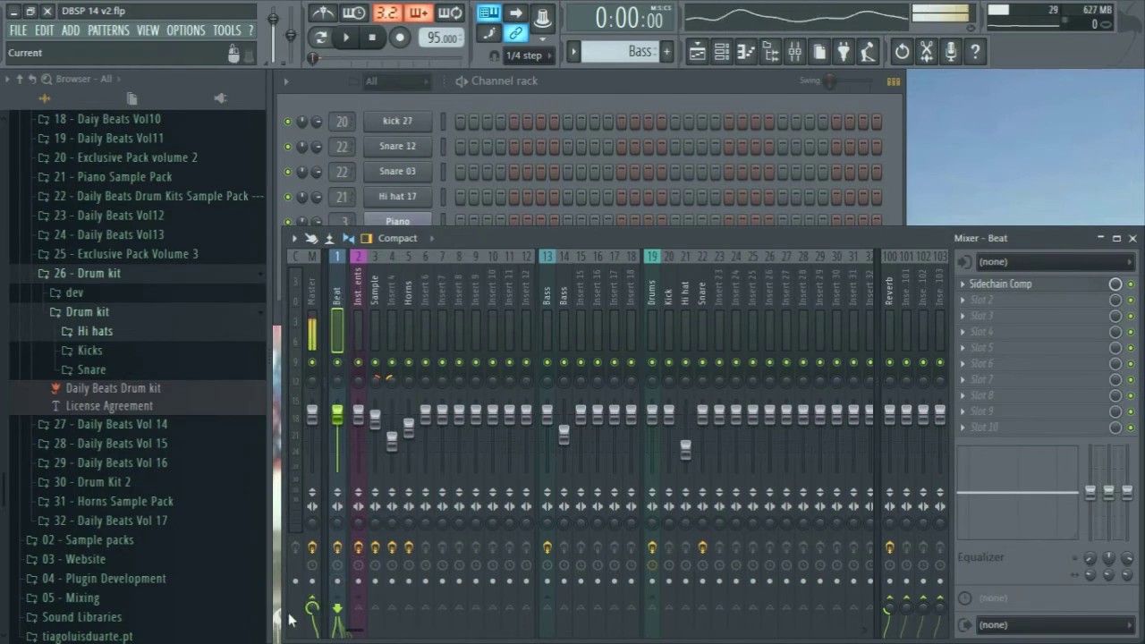
{"action": "left_click", "coordinate": [311, 606]}
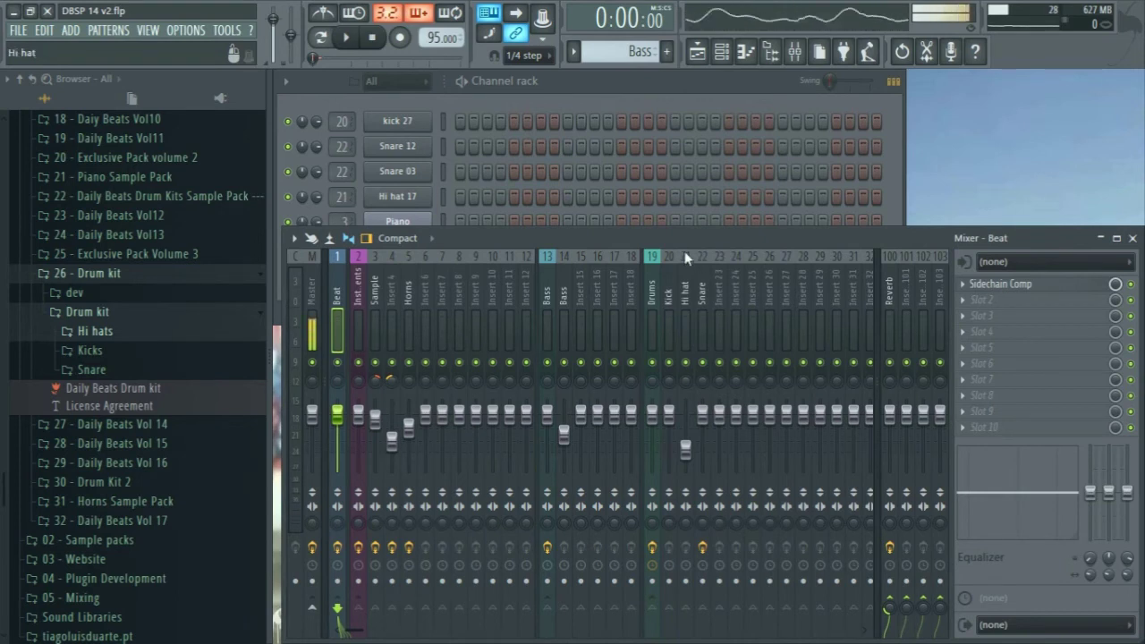
{"action": "key", "text": "space"}
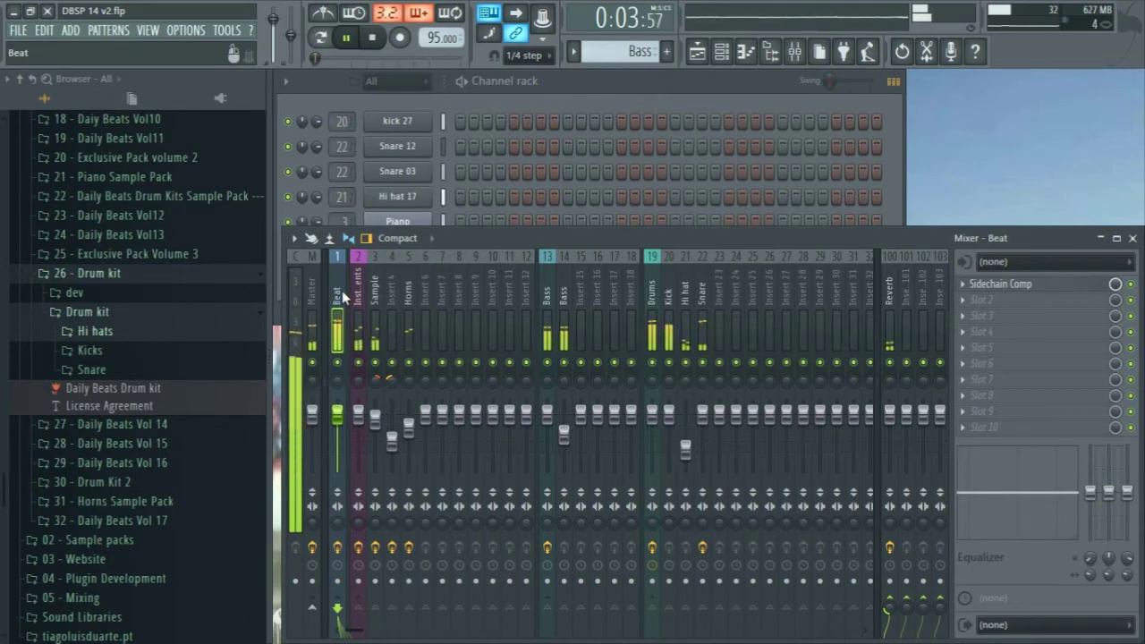
Step: Adjust epicVerb on the Reverb track: LP about 0.94, HP about 0.42, damp about 0.29 and time about 1385 ms
{"action": "left_click", "coordinate": [894, 291]}
{"action": "left_click", "coordinate": [984, 300]}
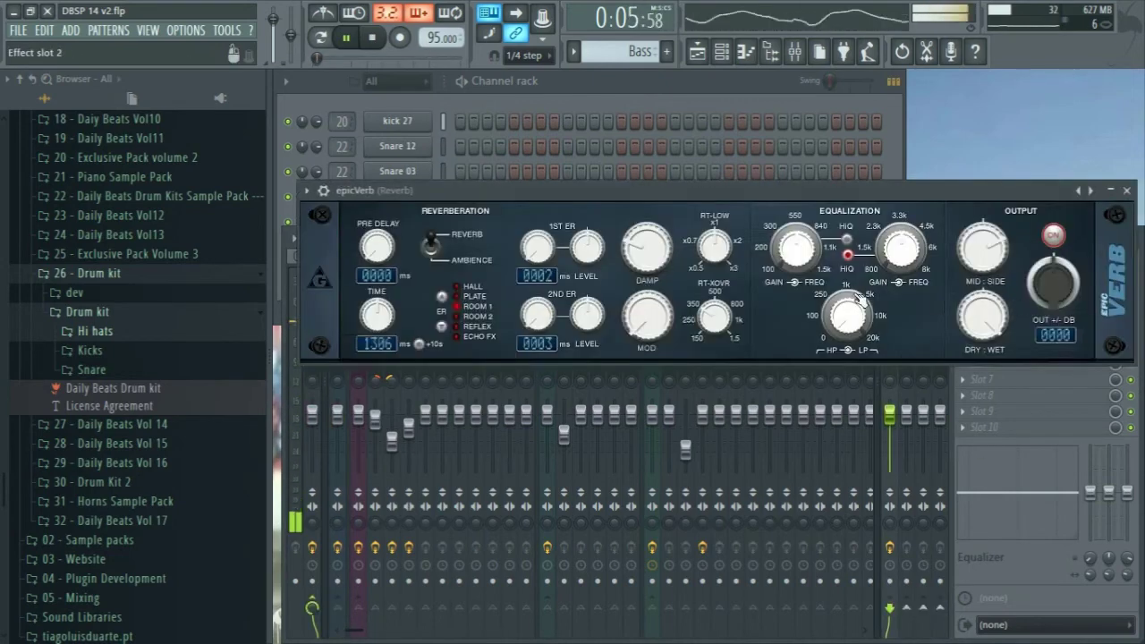
{"action": "mouse_move", "coordinate": [982, 315]}
{"action": "left_mouse_down"}
{"action": "mouse_move", "coordinate": [982, 376]}
{"action": "mouse_move", "coordinate": [982, 313]}
{"action": "left_mouse_up"}
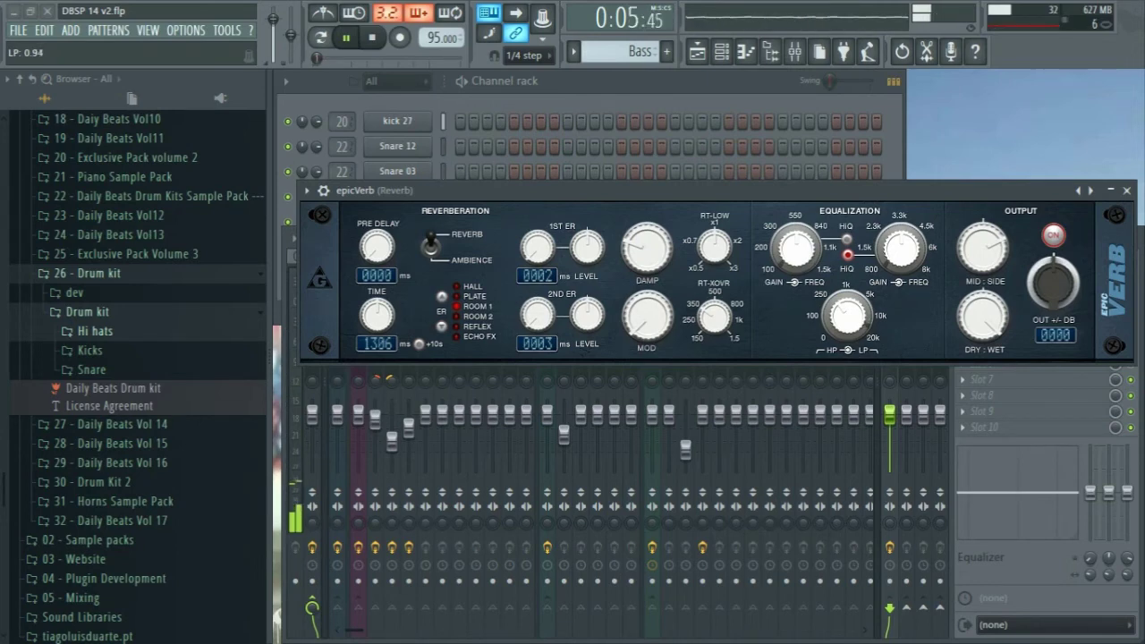
{"action": "left_click_drag", "start_coordinate": [839, 312], "coordinate": [839, 335]}
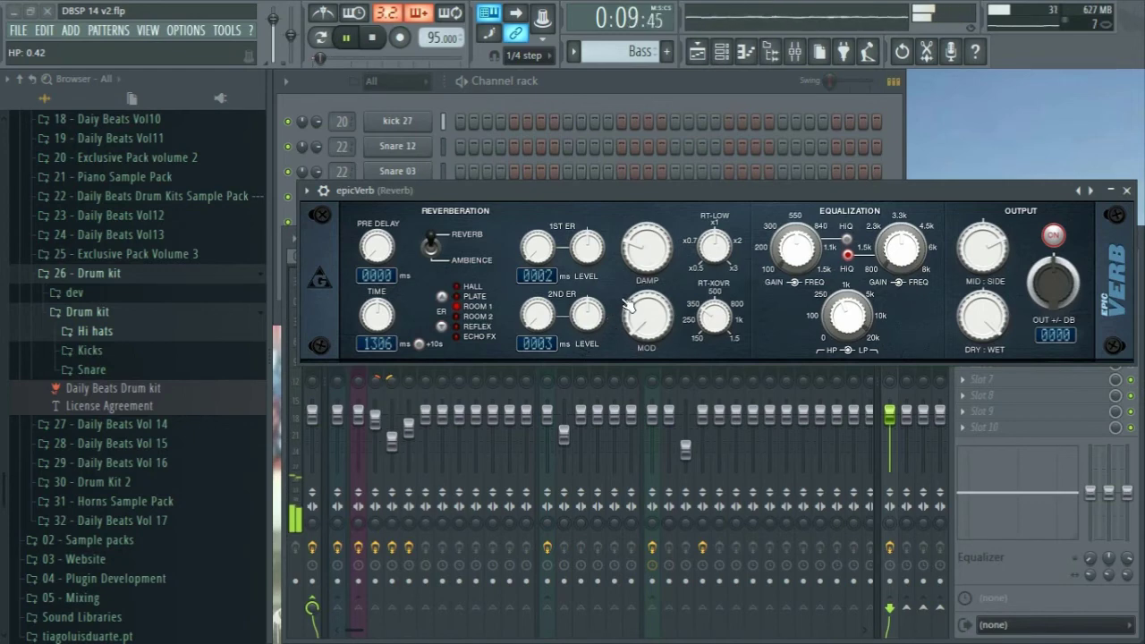
{"action": "left_click_drag", "start_coordinate": [646, 251], "coordinate": [649, 274]}
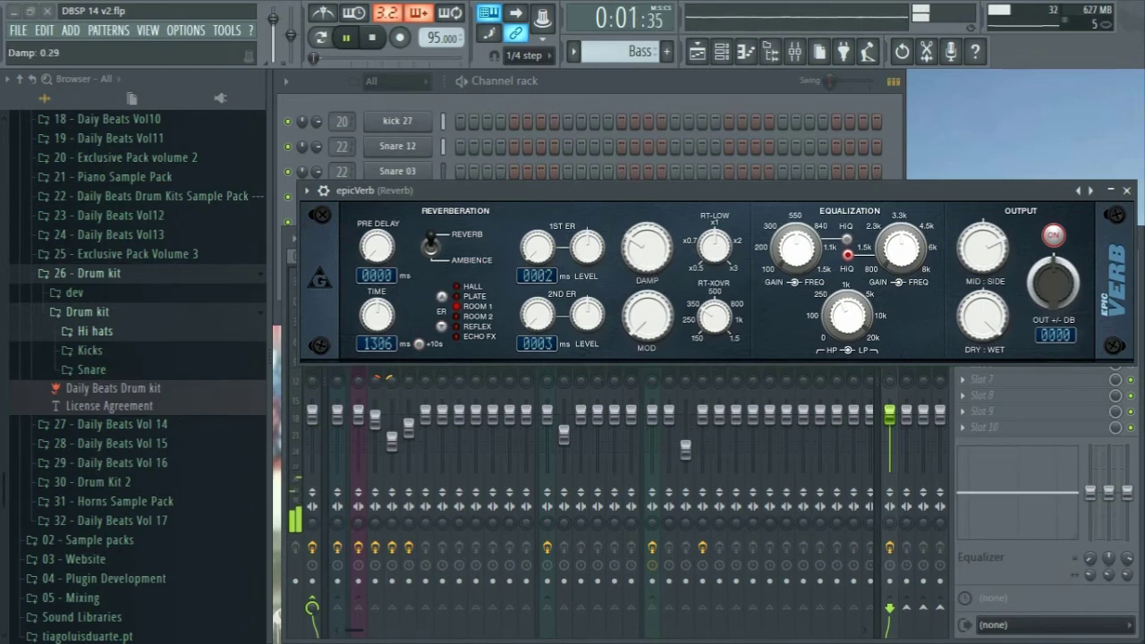
{"action": "left_click_drag", "start_coordinate": [380, 324], "coordinate": [388, 347]}
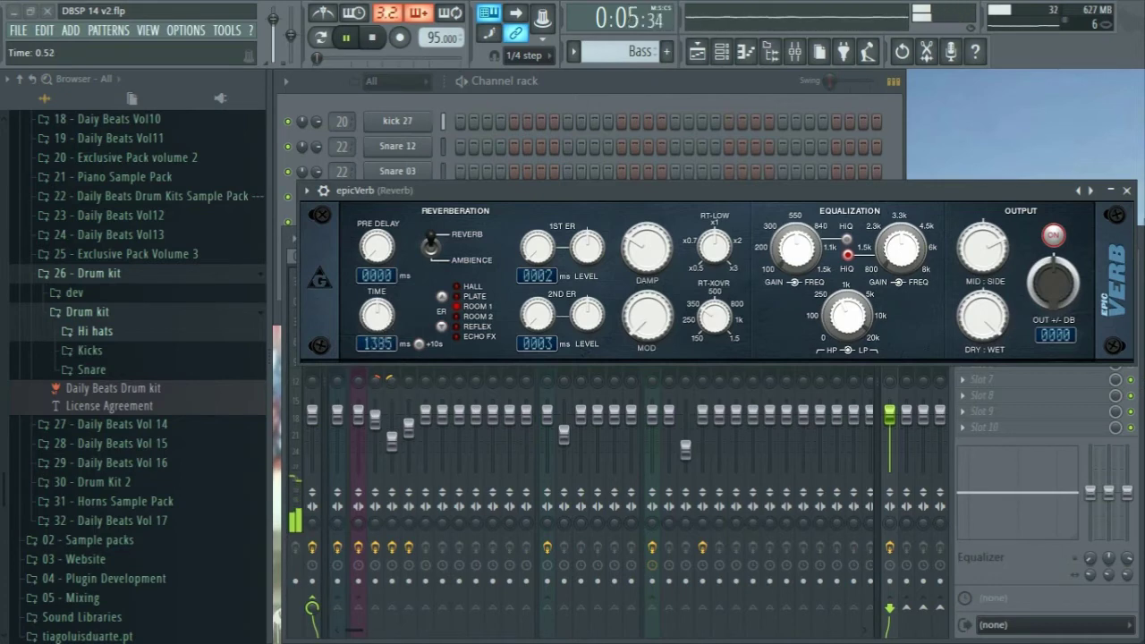
Step: Close epicVerb and re-enable the Beat track's send to the Master
{"action": "left_click", "coordinate": [1126, 190]}
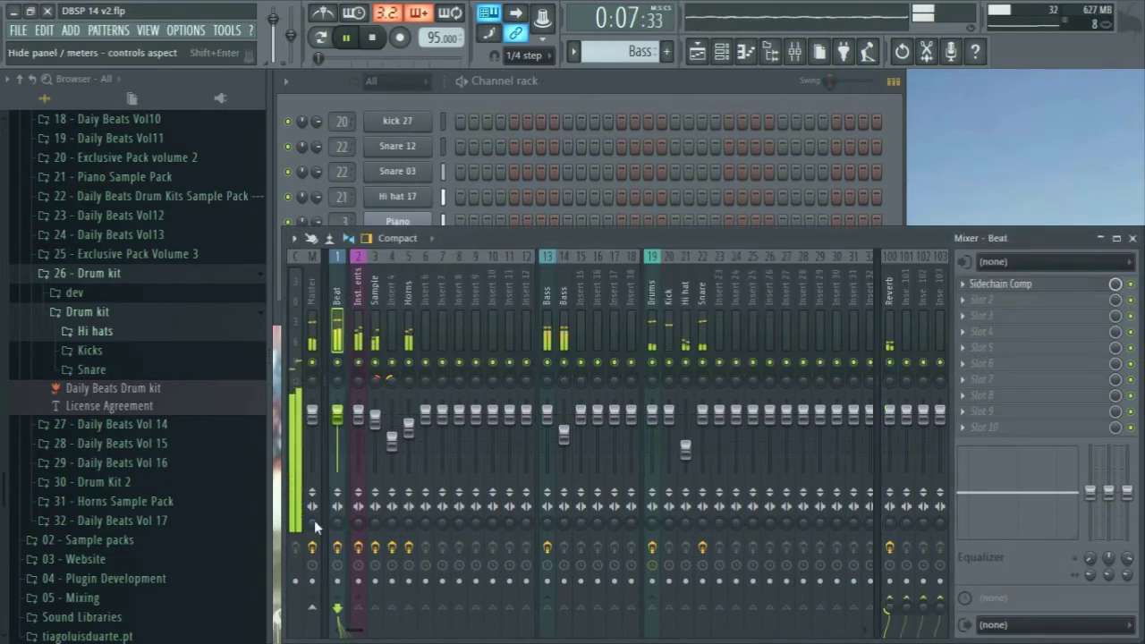
{"action": "left_click", "coordinate": [312, 609]}
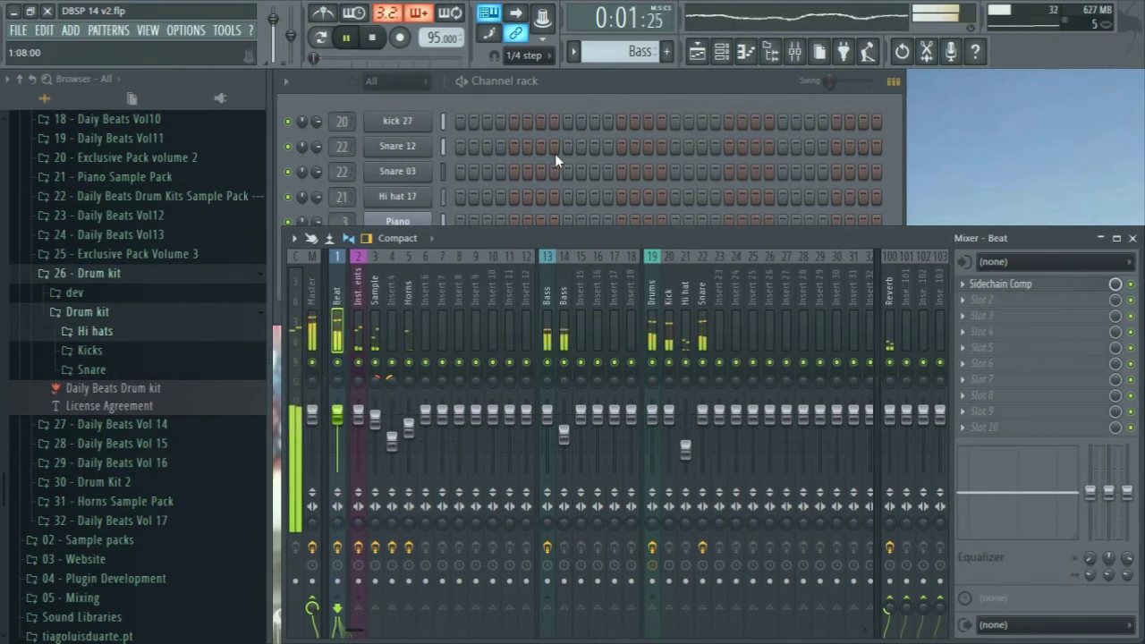
{"action": "left_click", "coordinate": [609, 91]}
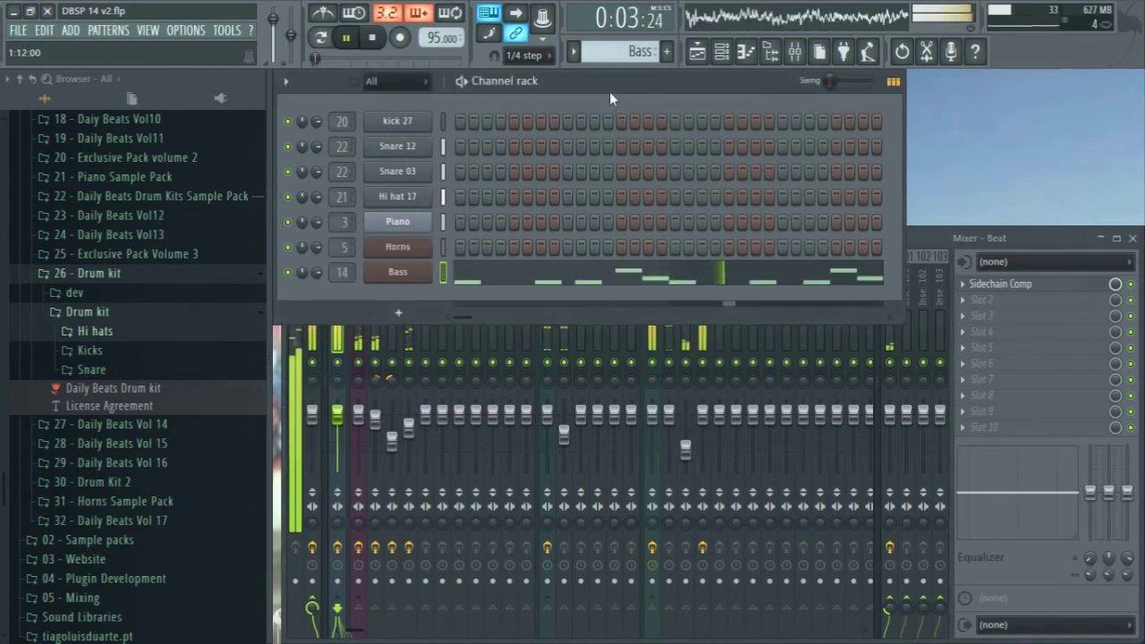
Step: Open the playlist with playback stopped and delete the time markers at bar 21 and at bar 29 (Verse)
{"action": "left_click", "coordinate": [700, 59]}
{"action": "key", "text": "space"}
{"action": "scroll", "coordinate": [579, 233], "scroll_direction": "down", "scroll_amount": 2}
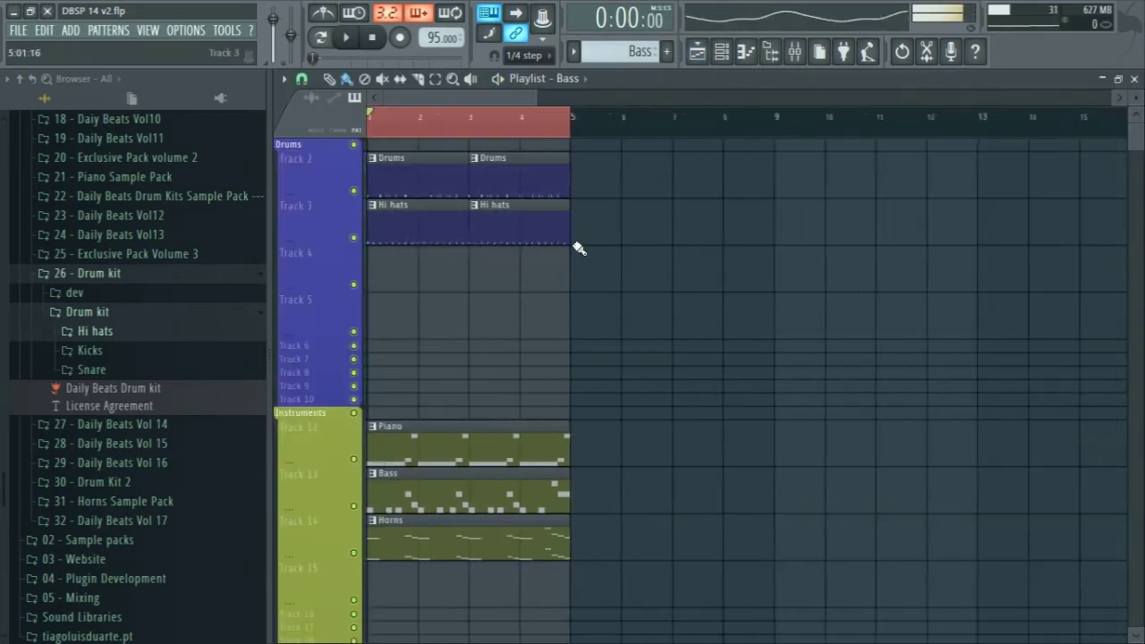
{"action": "scroll", "coordinate": [576, 247], "scroll_direction": "down", "scroll_amount": 1}
{"action": "scroll", "coordinate": [739, 225], "scroll_direction": "down", "scroll_amount": 1}
{"action": "right_click", "coordinate": [863, 130]}
{"action": "left_click", "coordinate": [895, 184]}
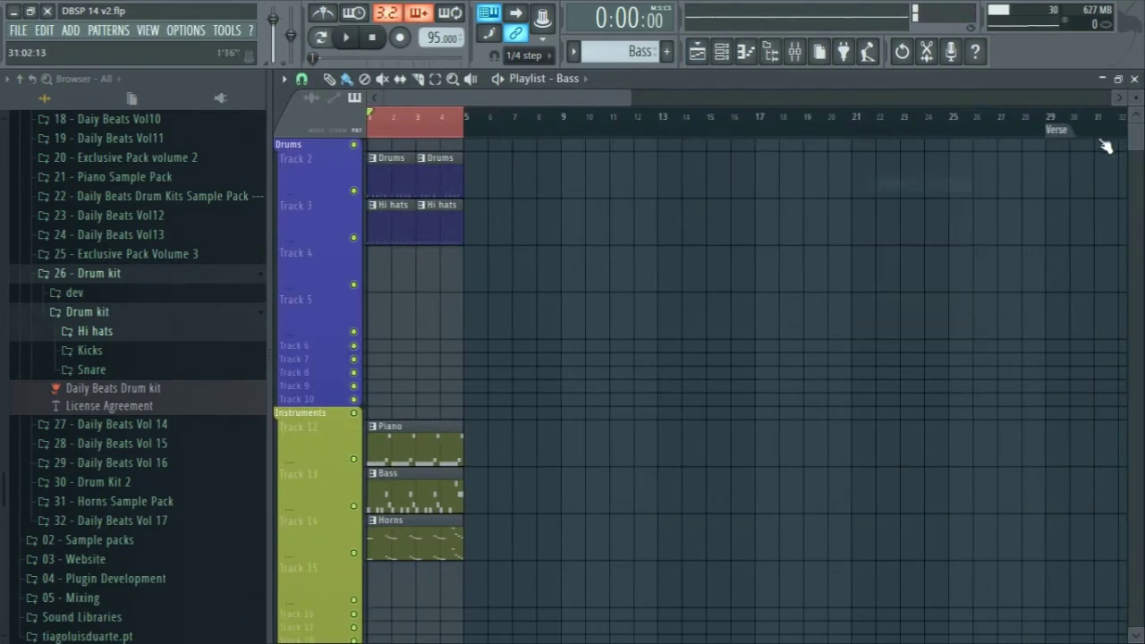
{"action": "right_click", "coordinate": [1102, 135]}
{"action": "left_click", "coordinate": [1054, 184]}
Step: Delete the Prechorus, Chorus and Bridge time markers at bars 37, 45 and 53 of the playlist
{"action": "left_click_drag", "start_coordinate": [618, 97], "coordinate": [819, 96]}
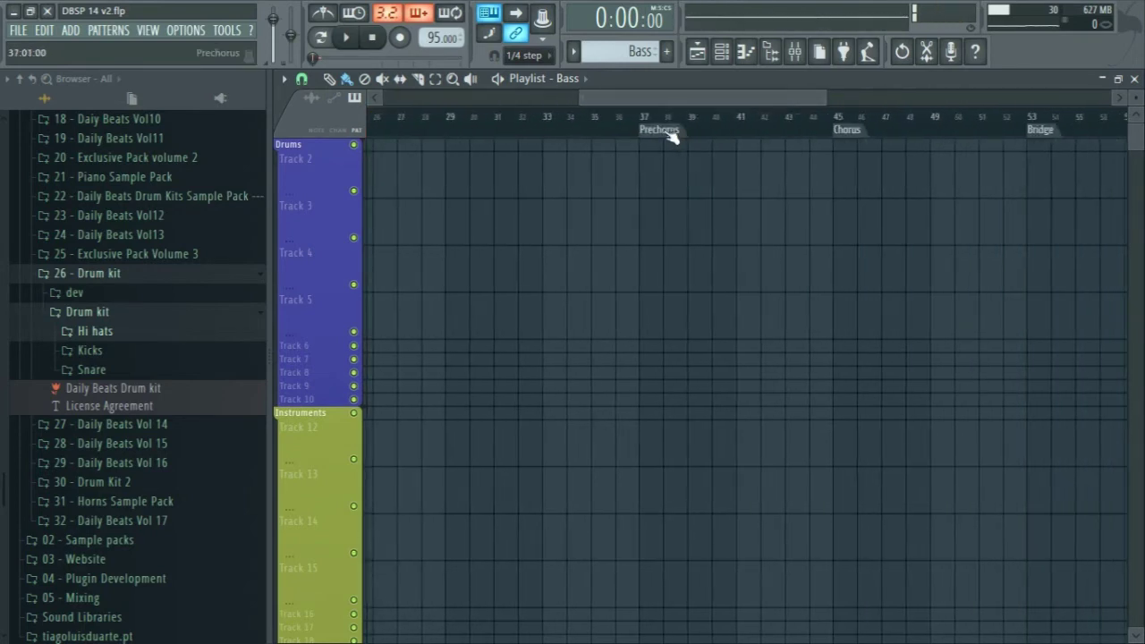
{"action": "right_click", "coordinate": [670, 132]}
{"action": "left_click", "coordinate": [715, 184]}
{"action": "right_click", "coordinate": [842, 130]}
{"action": "left_click", "coordinate": [894, 185]}
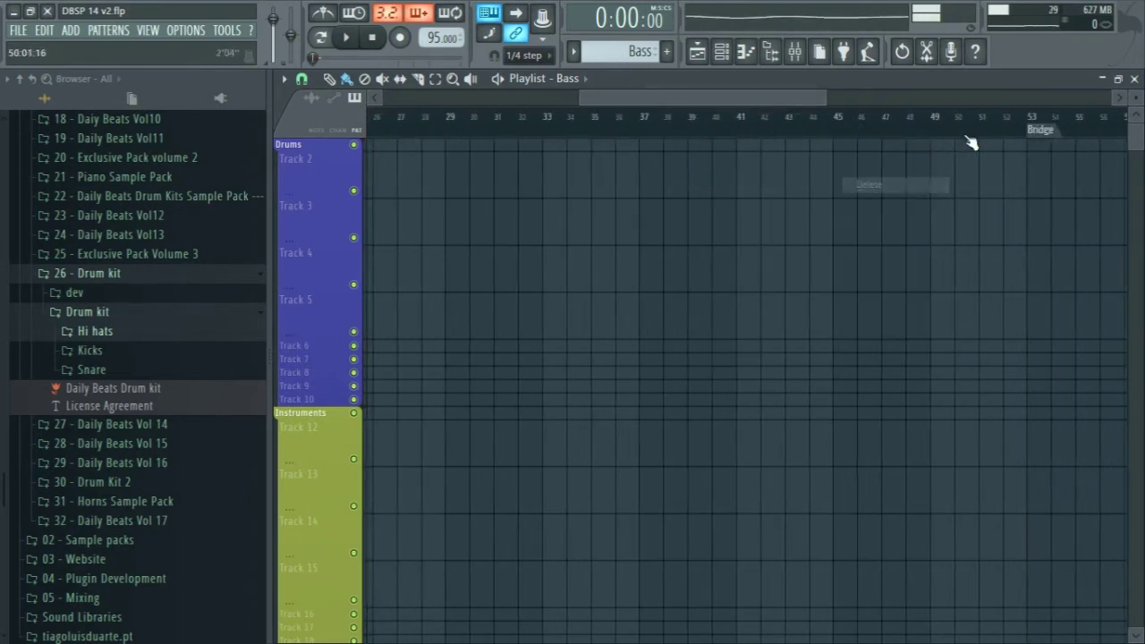
{"action": "right_click", "coordinate": [1041, 132]}
{"action": "left_click", "coordinate": [1066, 186]}
Step: Delete the remaining playlist time markers at bar 61 and at bar 77 (End)
{"action": "left_click_drag", "start_coordinate": [734, 98], "coordinate": [930, 98]}
{"action": "right_click", "coordinate": [631, 132]}
{"action": "left_click", "coordinate": [667, 187]}
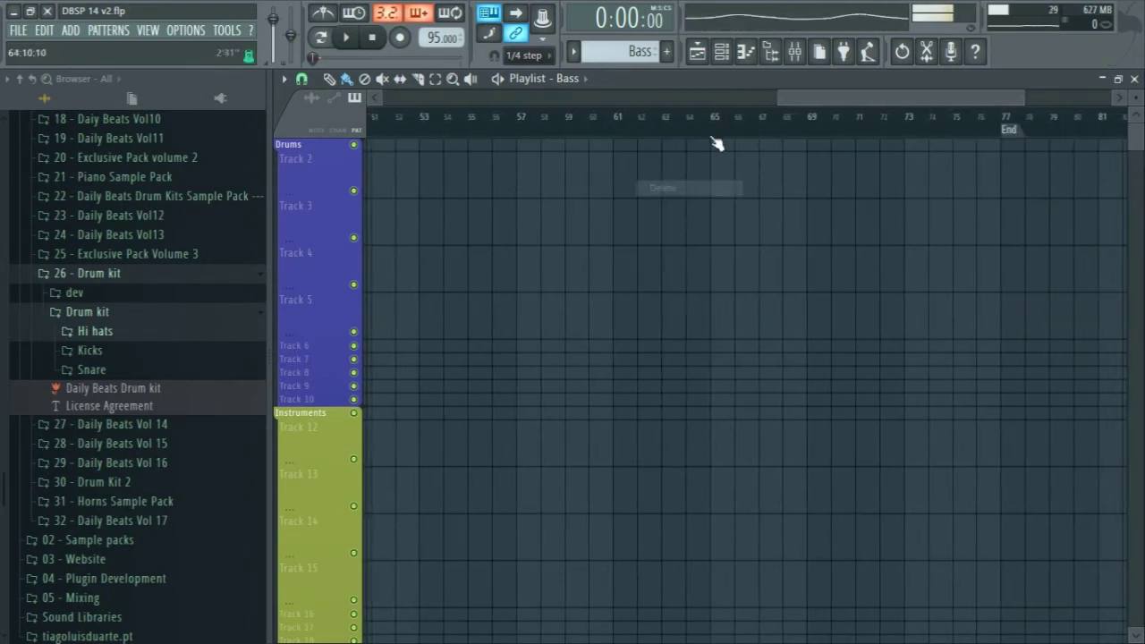
{"action": "right_click", "coordinate": [1014, 130]}
{"action": "left_click", "coordinate": [1056, 185]}
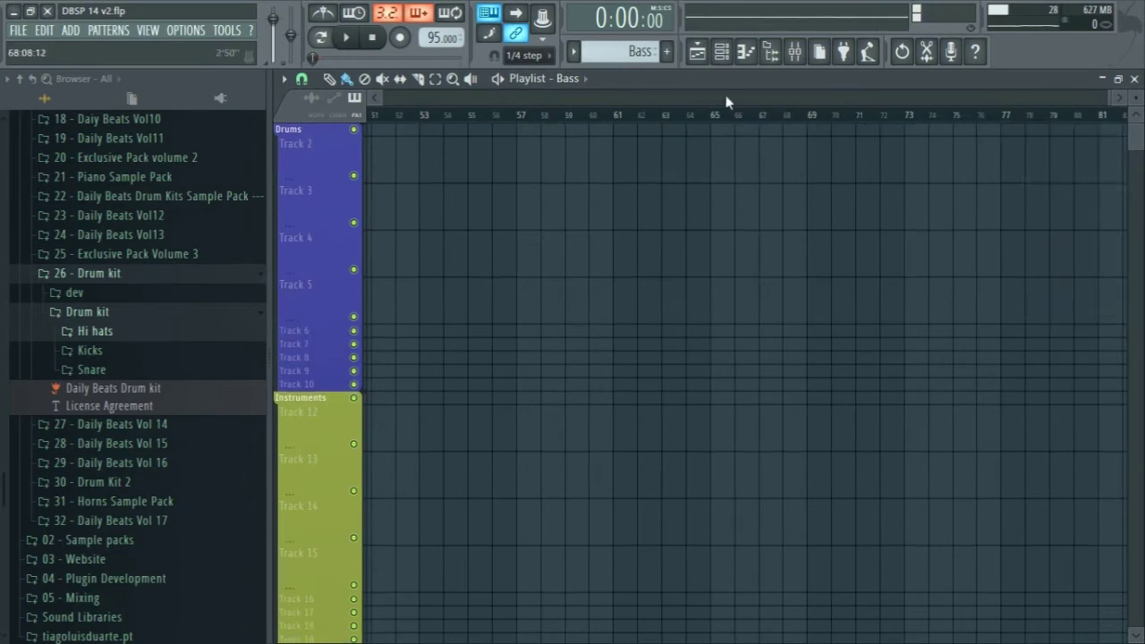
Step: Select all drum, hi-hat, piano, bass and horn clips in the first four bars and clear the selection
{"action": "left_click_drag", "start_coordinate": [727, 101], "coordinate": [522, 107]}
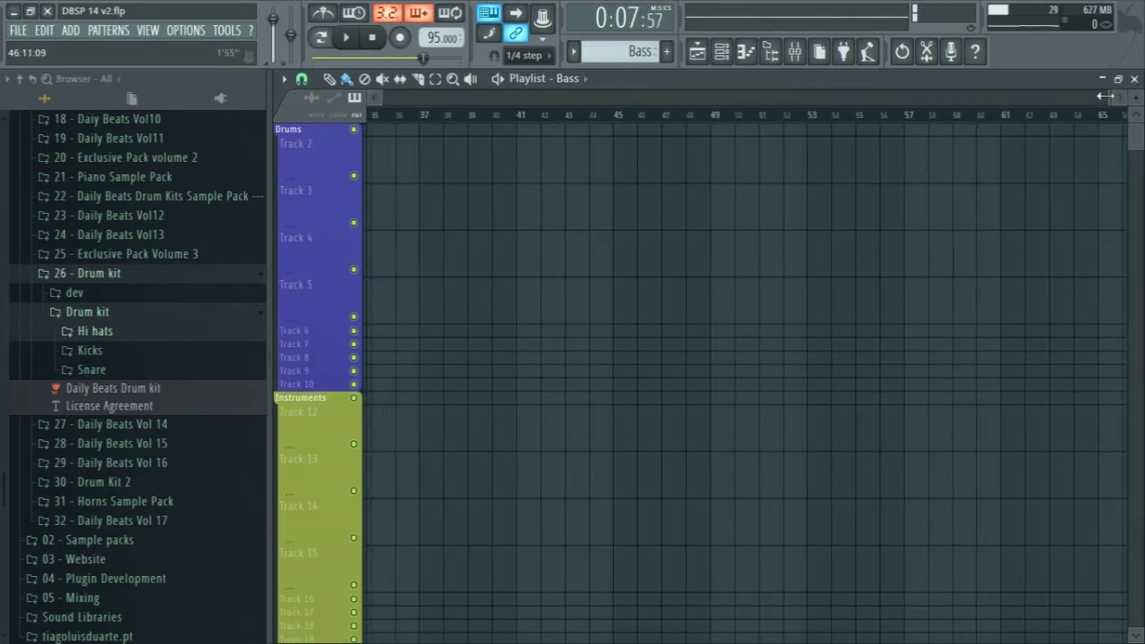
{"action": "left_click_drag", "start_coordinate": [1106, 96], "coordinate": [970, 105]}
{"action": "mouse_move", "coordinate": [1107, 96]}
{"action": "left_mouse_down"}
{"action": "mouse_move", "coordinate": [561, 98]}
{"action": "mouse_move", "coordinate": [1088, 100]}
{"action": "left_mouse_up"}
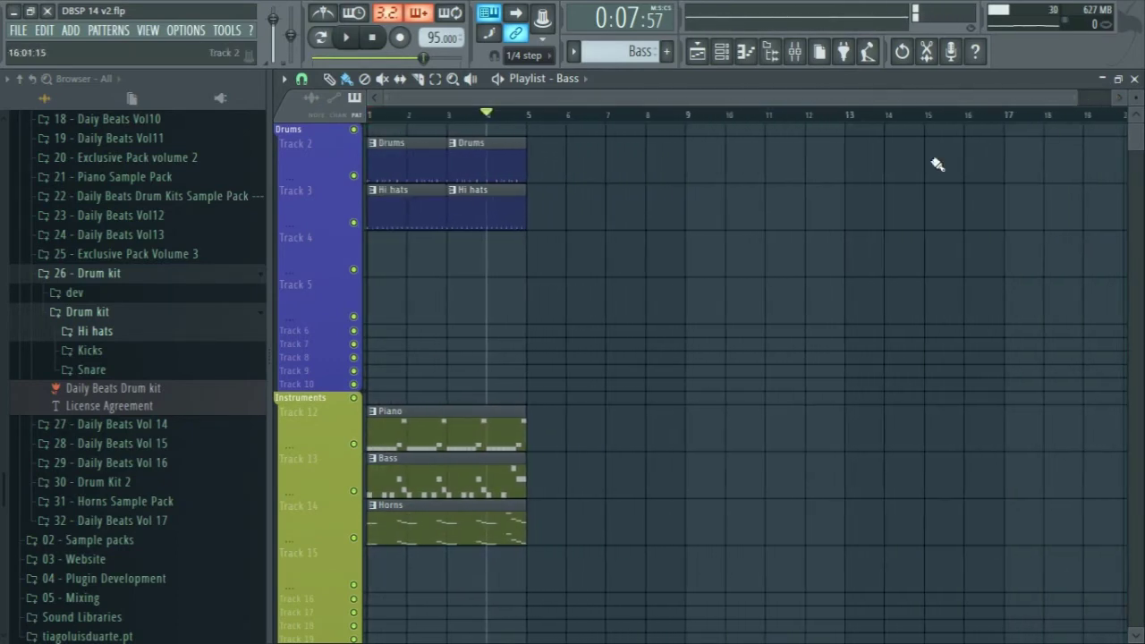
{"action": "left_click_drag", "start_coordinate": [626, 163], "coordinate": [358, 546]}
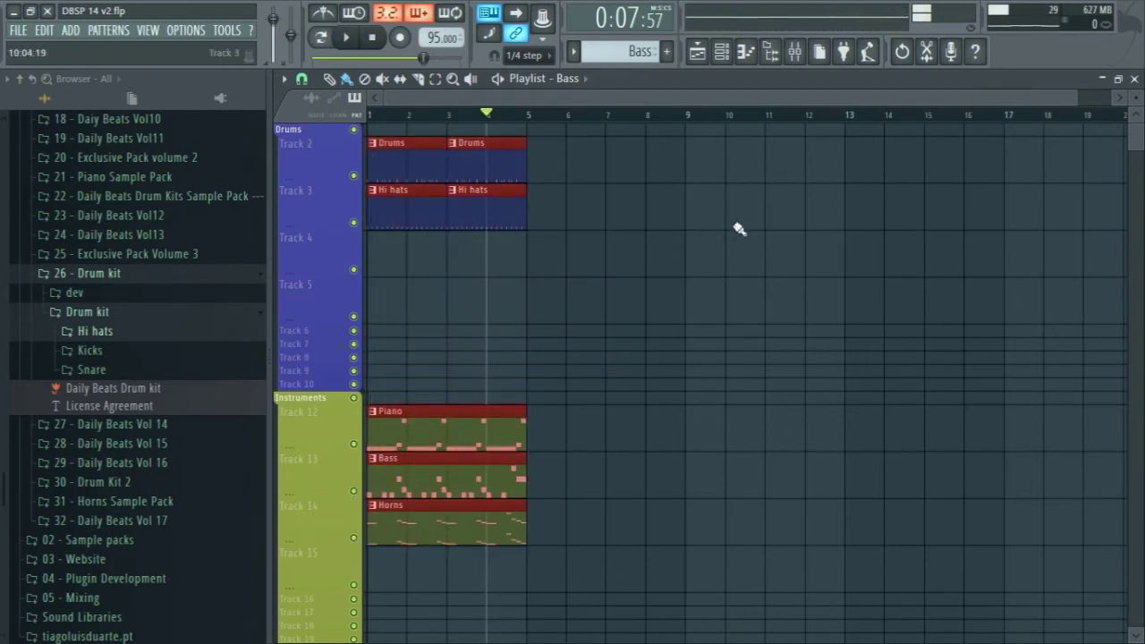
{"action": "left_click", "coordinate": [664, 204]}
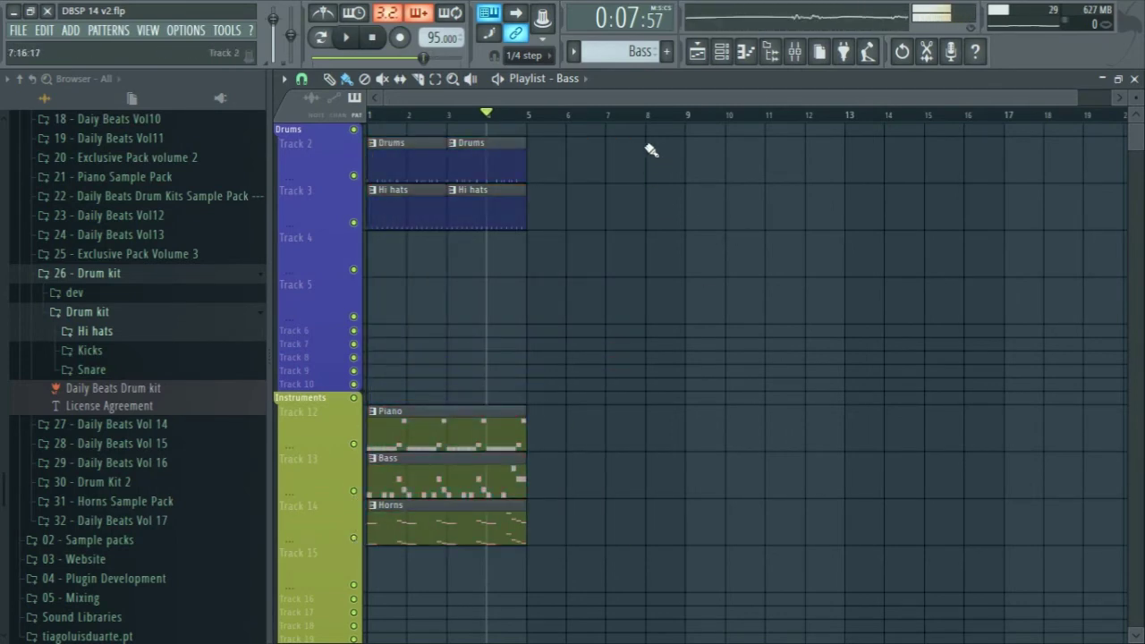
Step: Select all drum, hi-hat, piano, bass and horn clips in the first four bars and duplicate them three times up to bar 17
{"action": "left_click_drag", "start_coordinate": [644, 140], "coordinate": [373, 532]}
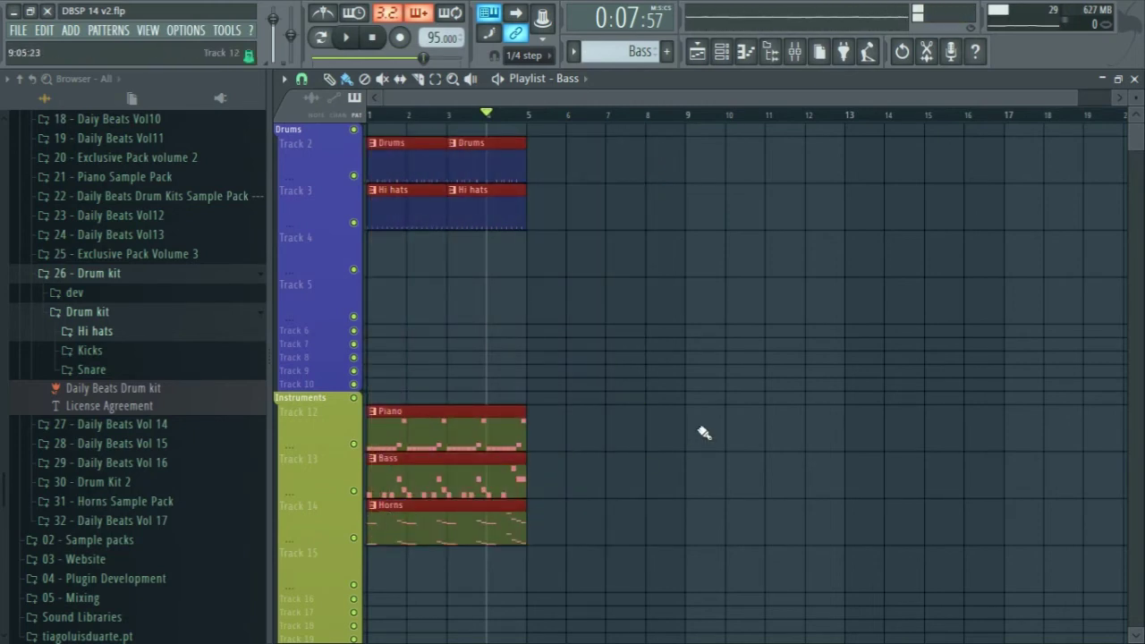
{"action": "key", "text": "ctrl+b"}
{"action": "key", "text": "ctrl+b"}
{"action": "key", "text": "ctrl+b"}
{"action": "scroll", "coordinate": [705, 263], "scroll_direction": "down", "scroll_amount": 2}
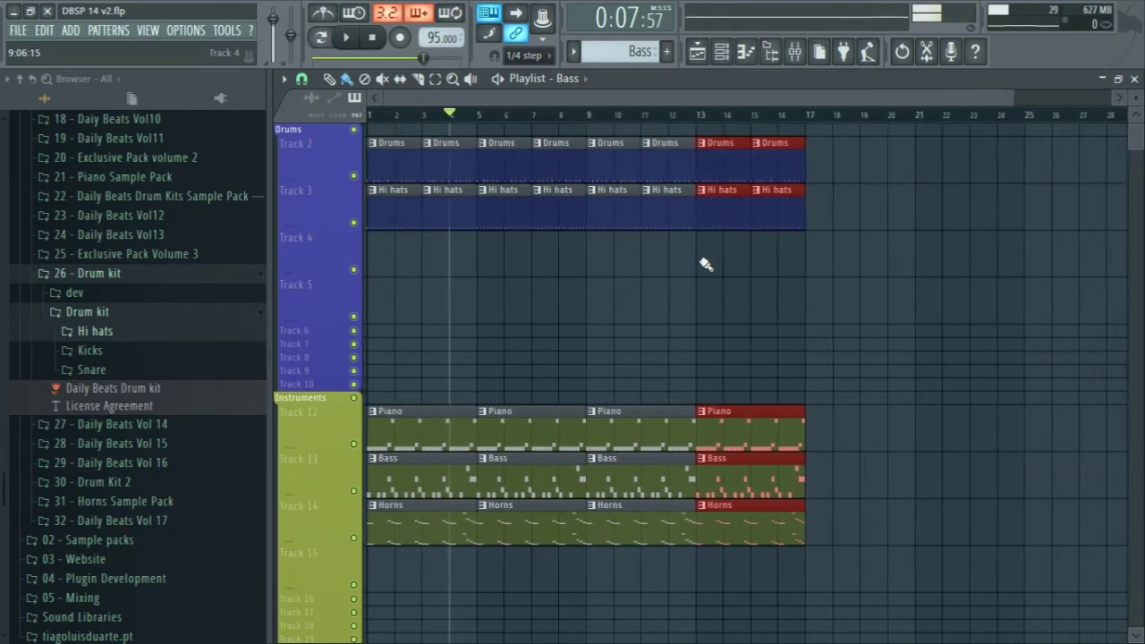
Step: Keep duplicating the selected four-bar block of clips another six times so the arrangement extends to bar 41
{"action": "scroll", "coordinate": [706, 264], "scroll_direction": "down", "scroll_amount": 1}
{"action": "key", "text": "ctrl+b"}
{"action": "key", "text": "ctrl+b"}
{"action": "key", "text": "ctrl+b"}
{"action": "key", "text": "ctrl+b"}
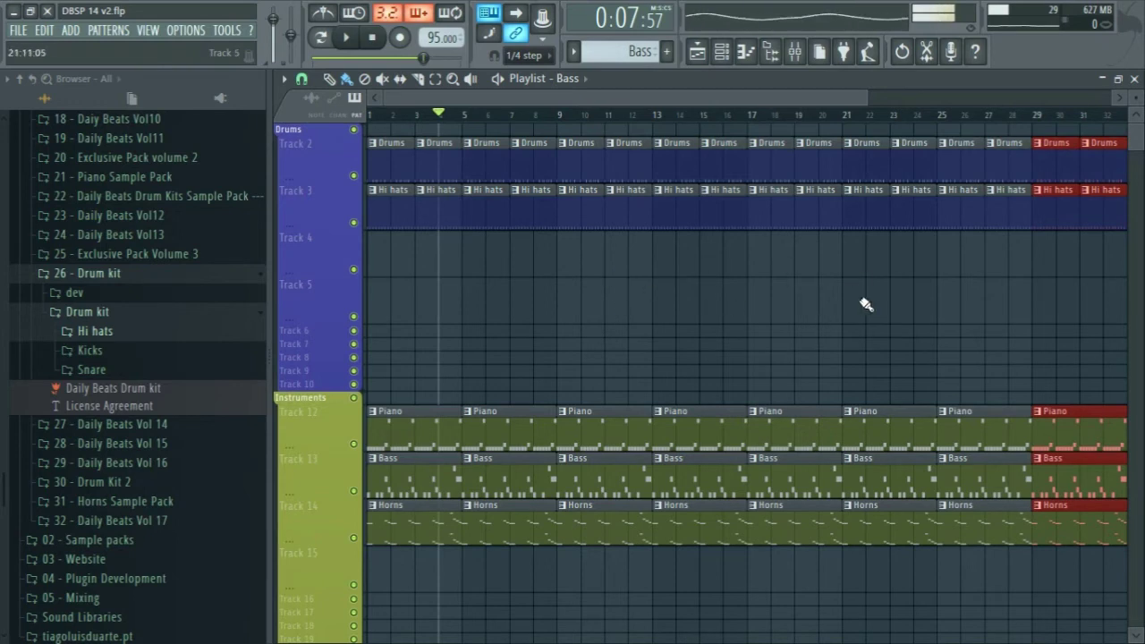
{"action": "scroll", "coordinate": [733, 332], "scroll_direction": "right", "scroll_amount": 10}
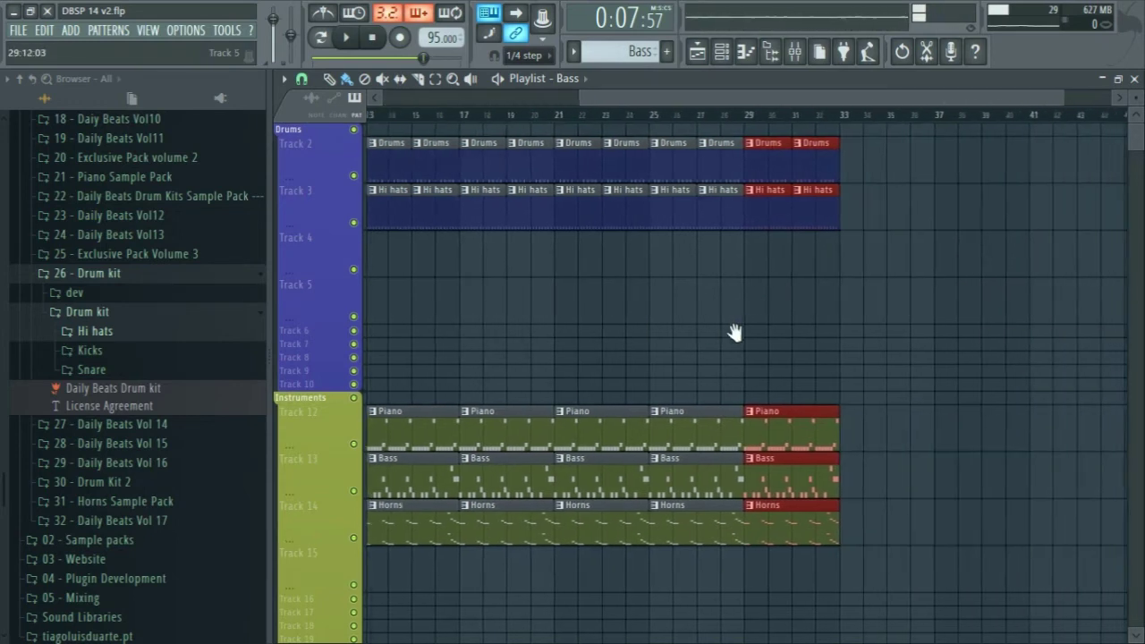
{"action": "key", "text": "ctrl+b"}
{"action": "key", "text": "ctrl+b"}
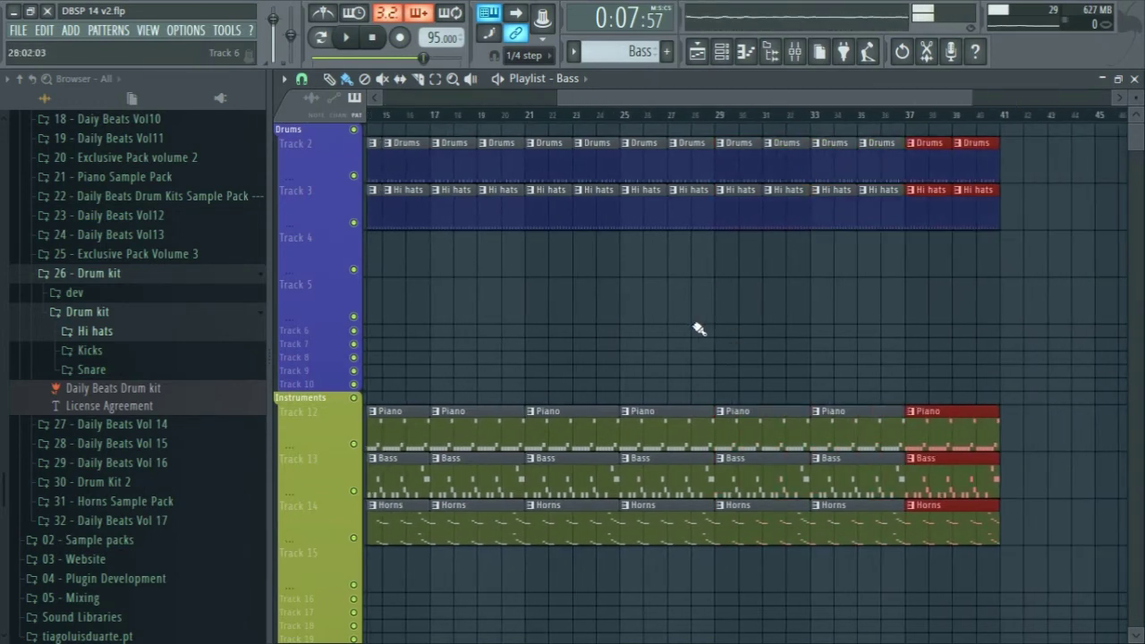
Step: Clear the clip selection, delete every Horns clip from bar 9 onward, and return the song position to the start
{"action": "scroll", "coordinate": [699, 329], "scroll_direction": "down", "scroll_amount": 3}
{"action": "left_click", "coordinate": [597, 307], "text": "ctrl"}
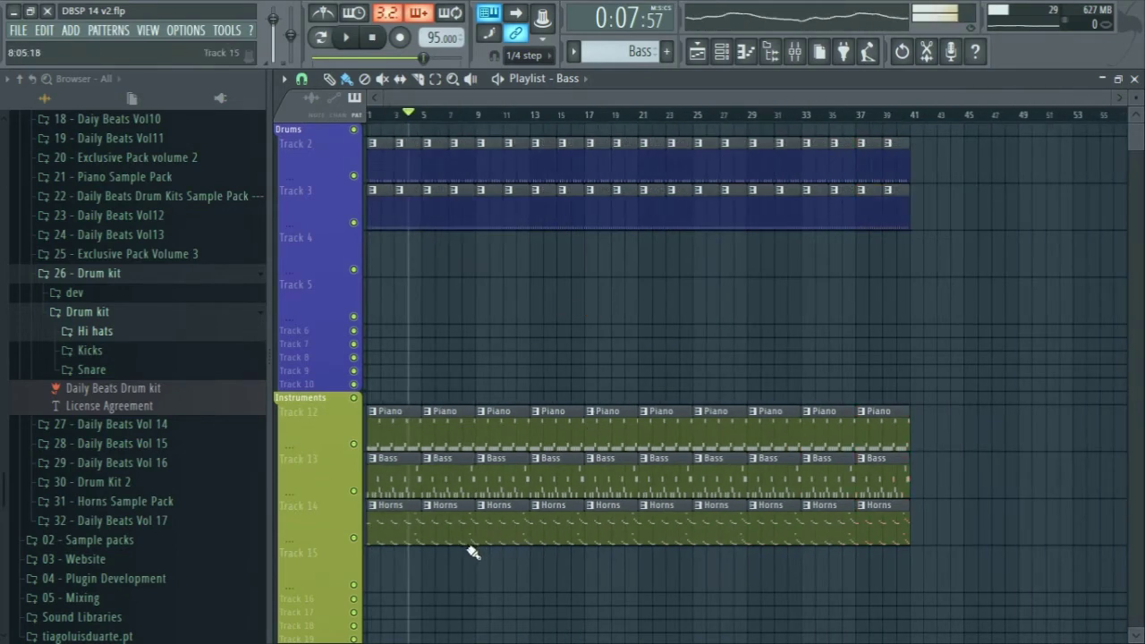
{"action": "right_click", "coordinate": [509, 528]}
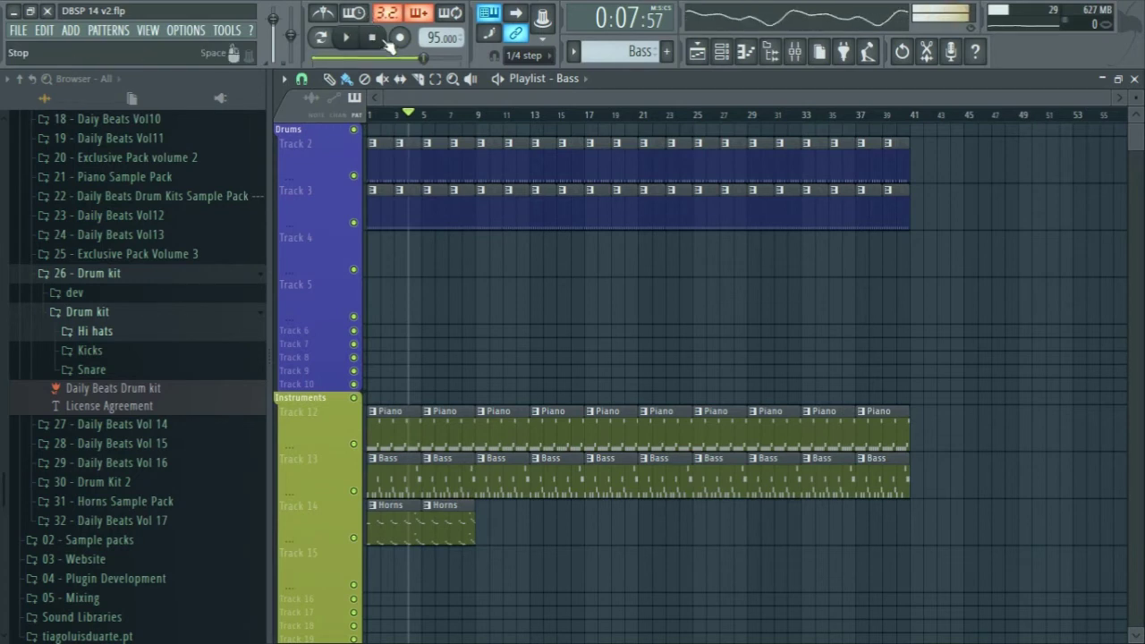
{"action": "left_click_drag", "start_coordinate": [404, 59], "coordinate": [313, 59]}
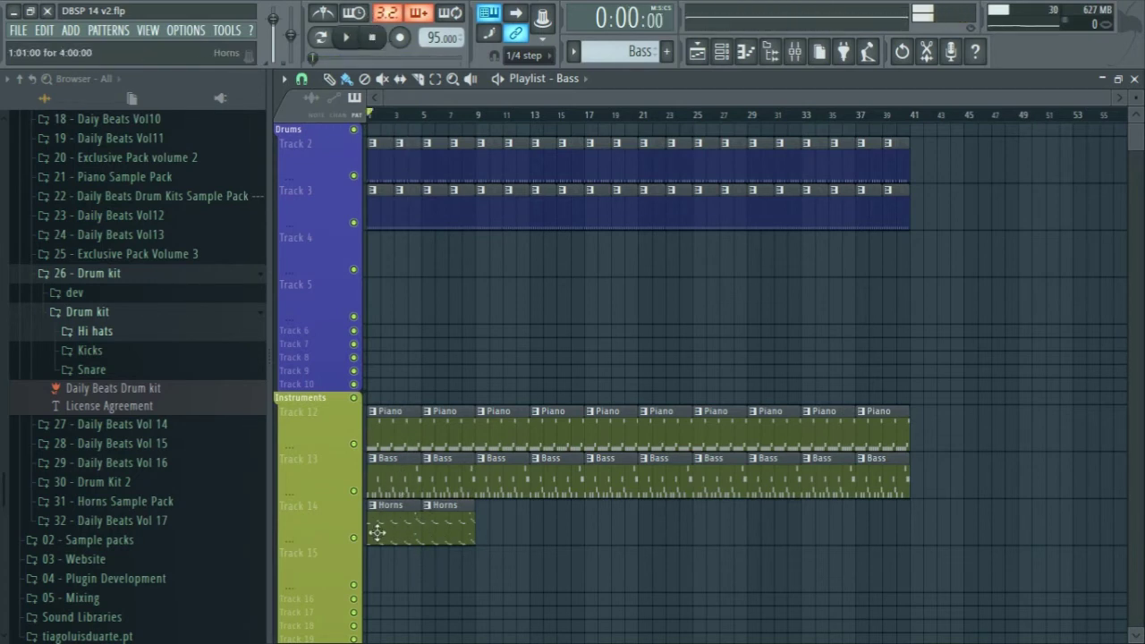
Step: Mark bars 1 to 8 as a time selection on the playlist ruler, followed by bars 9 to 32
{"action": "left_click_drag", "start_coordinate": [478, 120], "coordinate": [368, 117]}
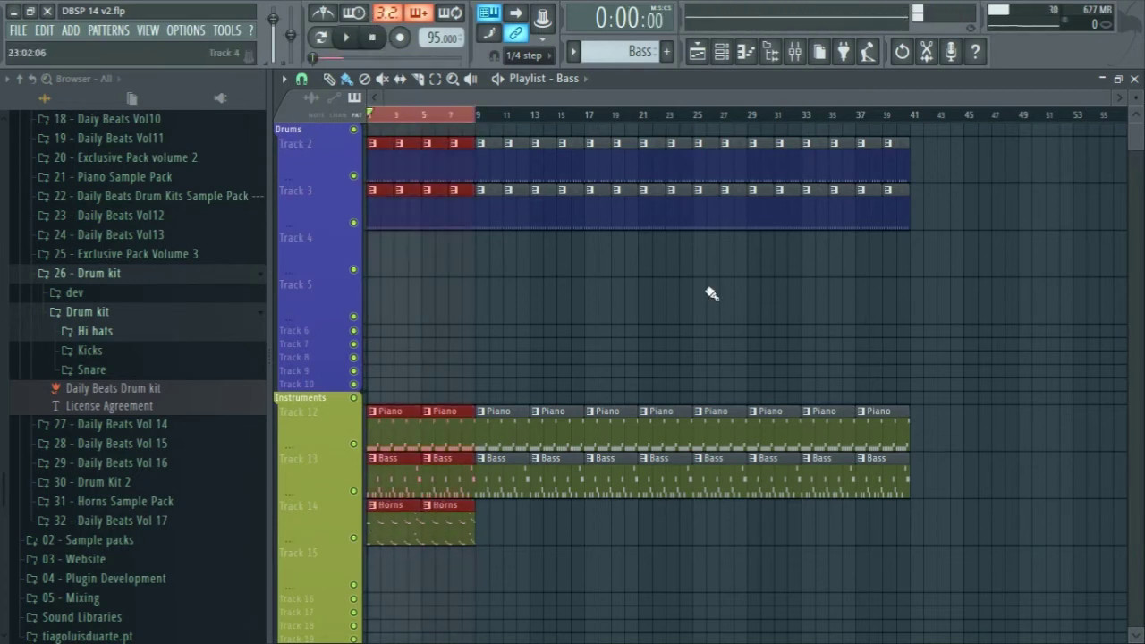
{"action": "left_click_drag", "start_coordinate": [491, 117], "coordinate": [693, 117]}
{"action": "left_click_drag", "start_coordinate": [475, 120], "coordinate": [807, 133]}
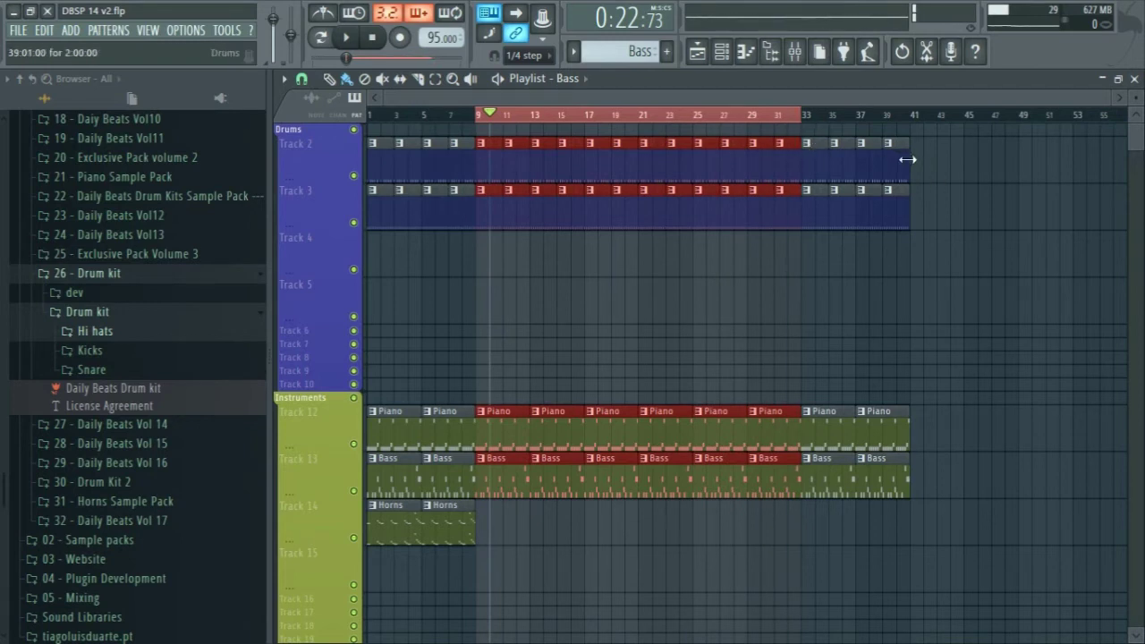
Step: Delete all drum, hi-hat, piano and bass clips from bar 33 onward and clear the time selection
{"action": "mouse_move", "coordinate": [959, 259]}
{"action": "left_mouse_down"}
{"action": "mouse_move", "coordinate": [832, 178]}
{"action": "mouse_move", "coordinate": [880, 257]}
{"action": "mouse_move", "coordinate": [834, 427]}
{"action": "left_mouse_up"}
{"action": "right_click", "coordinate": [713, 124]}
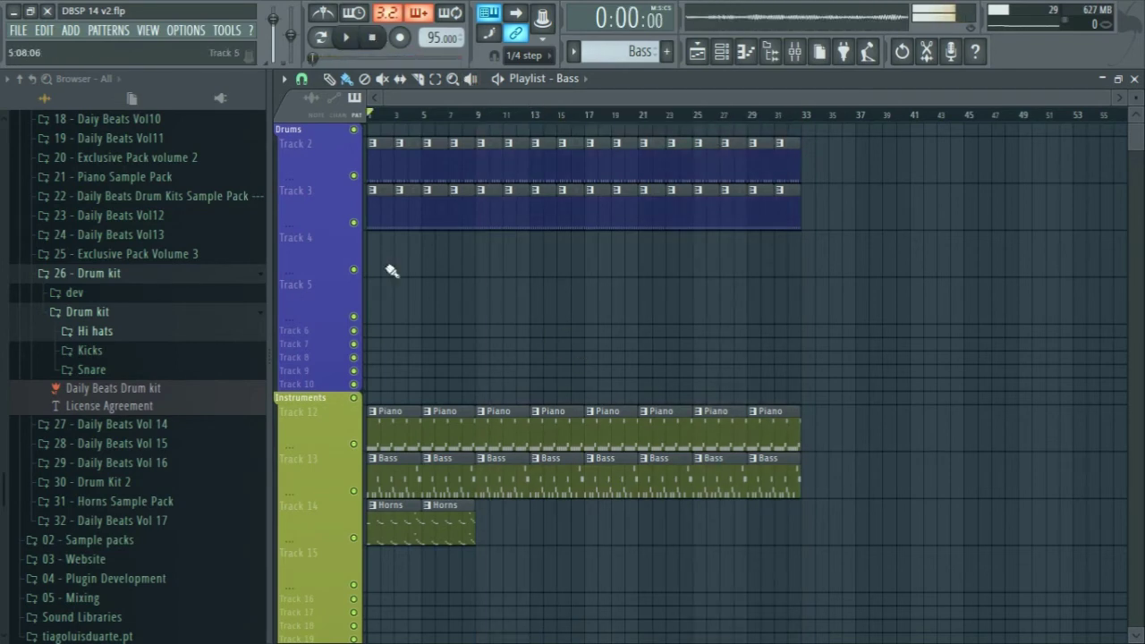
Step: Start song playback and shorten the hi-hat track by deleting its clips from bar 25 onward, putting back the two at bars 25 and 27
{"action": "left_click_drag", "start_coordinate": [265, 291], "coordinate": [246, 293]}
{"action": "key", "text": "space"}
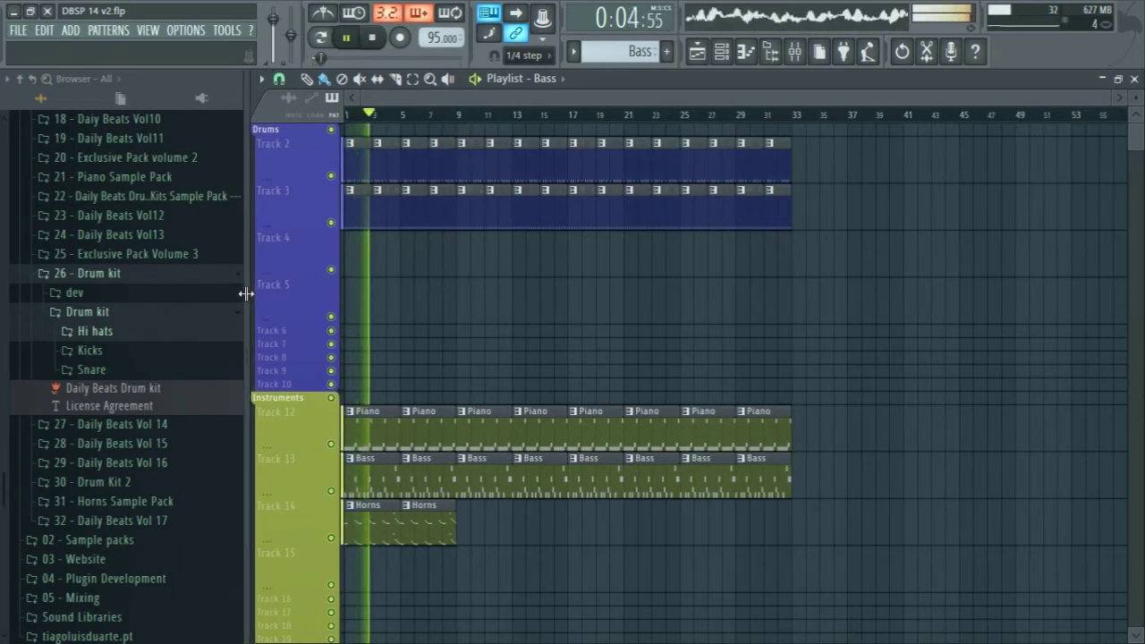
{"action": "scroll", "coordinate": [489, 316], "scroll_direction": "up", "scroll_amount": 3}
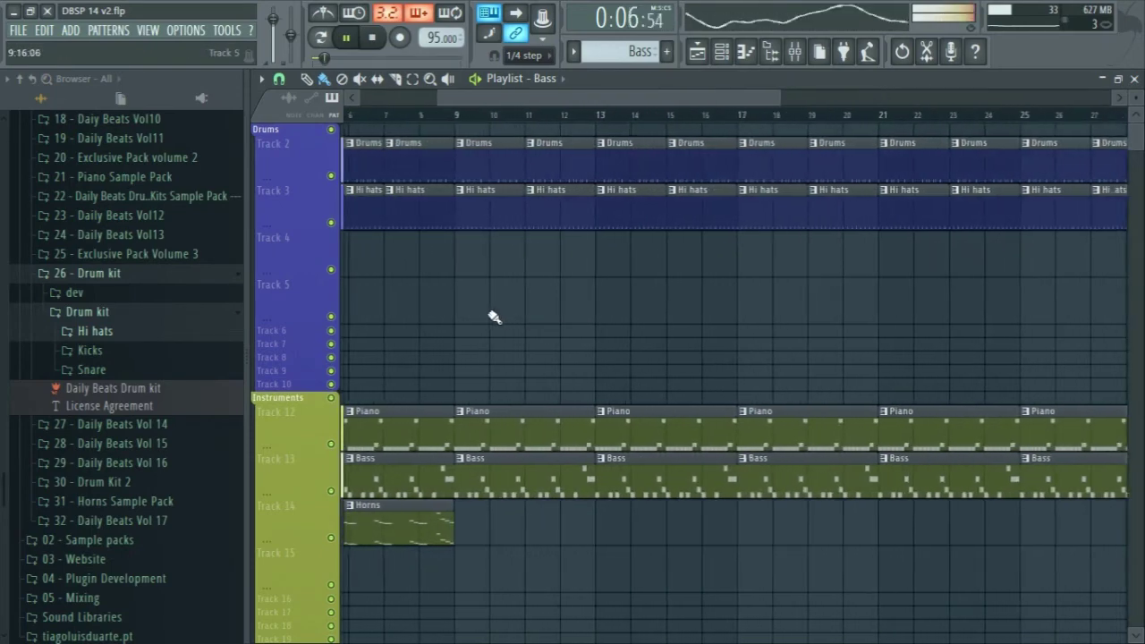
{"action": "left_click_drag", "start_coordinate": [621, 292], "coordinate": [363, 312]}
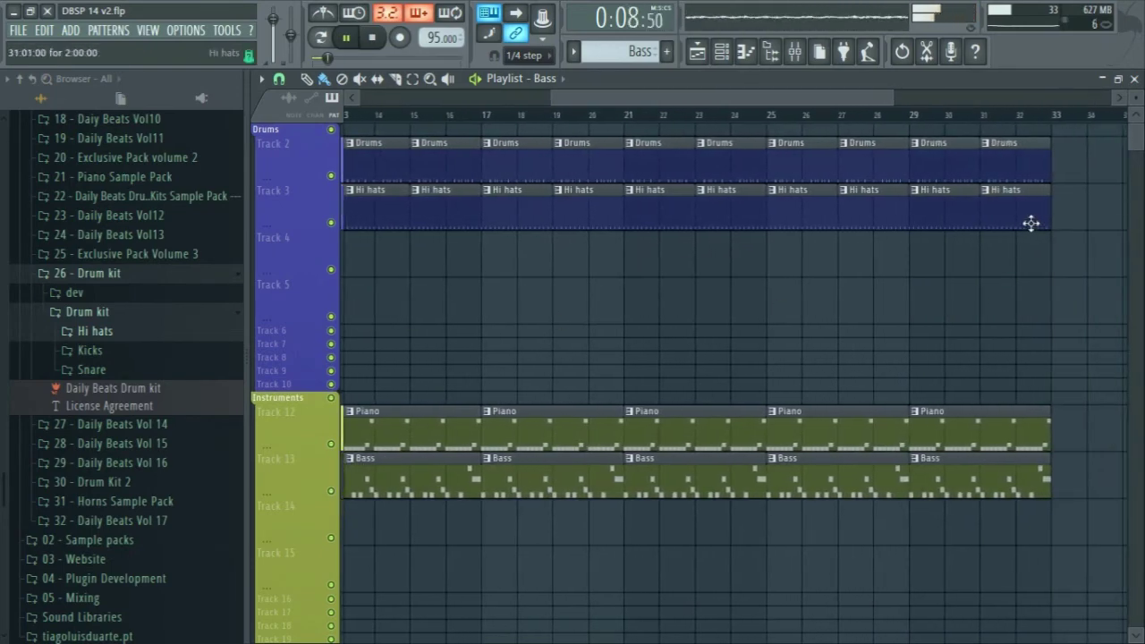
{"action": "right_click", "coordinate": [1029, 223]}
{"action": "right_click", "coordinate": [948, 223]}
{"action": "right_click", "coordinate": [877, 221]}
{"action": "right_click", "coordinate": [828, 221]}
{"action": "scroll", "coordinate": [872, 240], "scroll_direction": "down", "scroll_amount": 2}
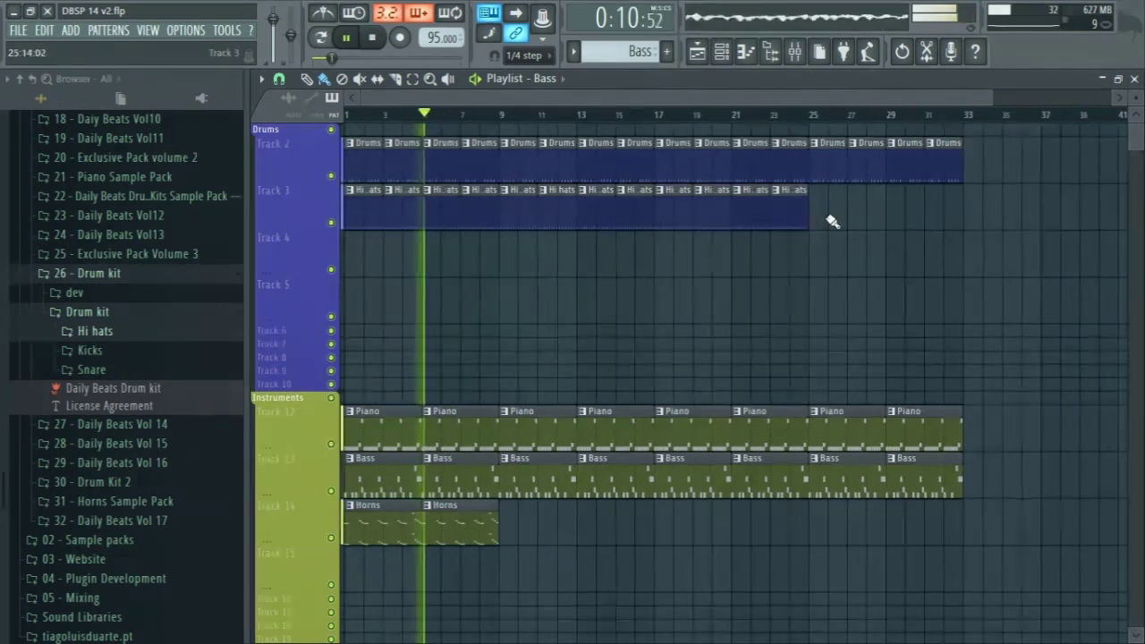
{"action": "mouse_move", "coordinate": [831, 222]}
{"action": "left_mouse_down"}
{"action": "mouse_move", "coordinate": [760, 217]}
{"action": "mouse_move", "coordinate": [828, 221]}
{"action": "left_mouse_up"}
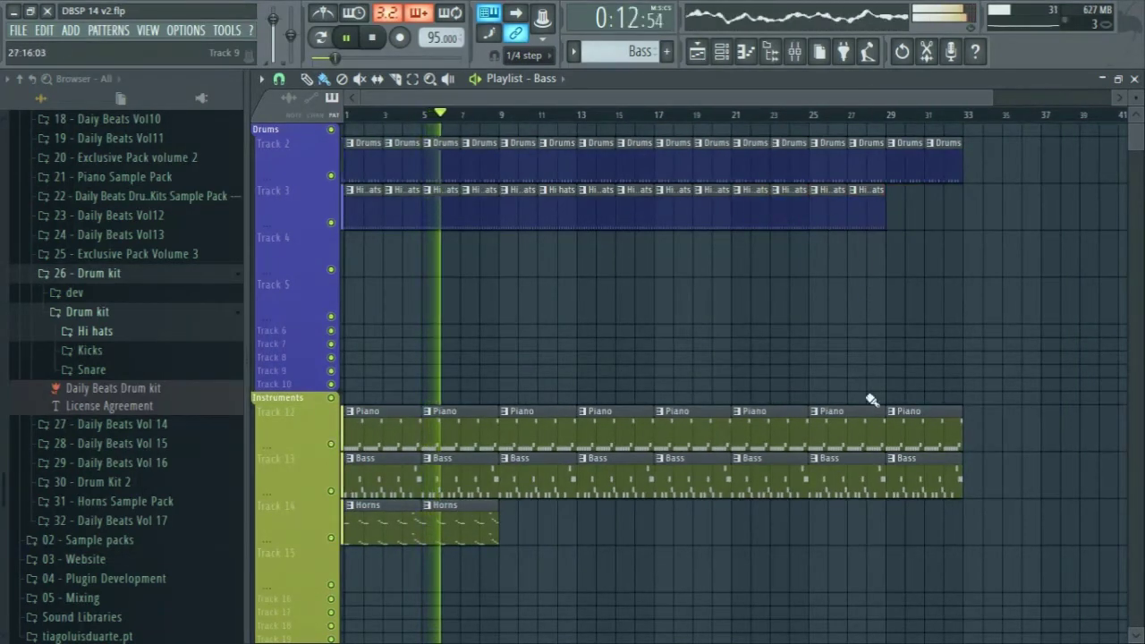
Step: Delete the last Bass clip at bar 29 and save the project
{"action": "right_click", "coordinate": [917, 491]}
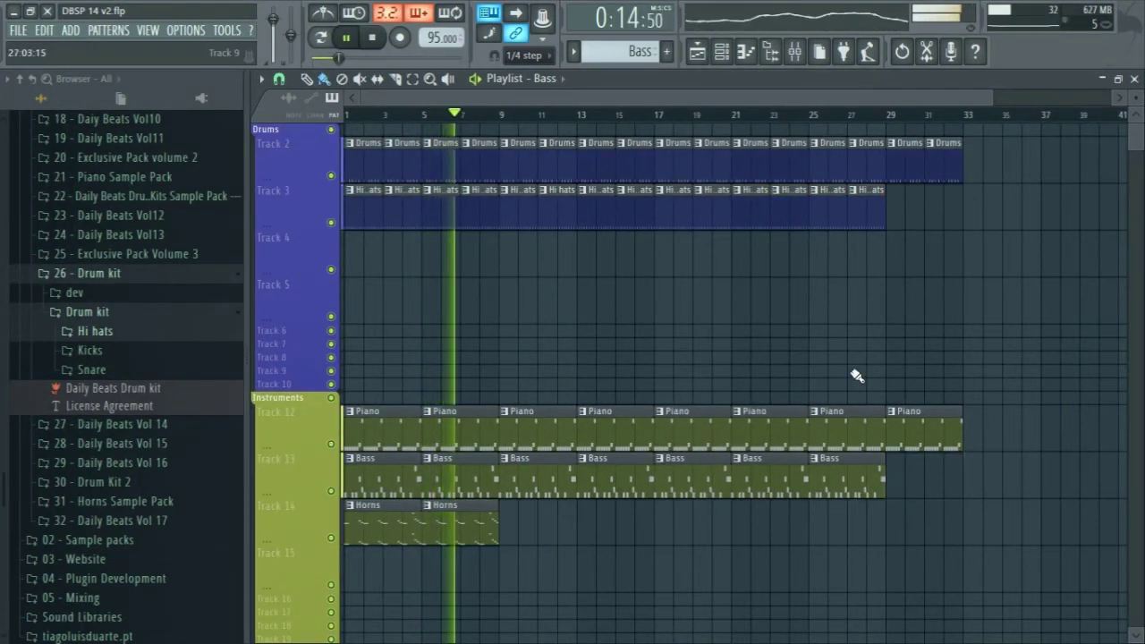
{"action": "key", "text": "ctrl+s"}
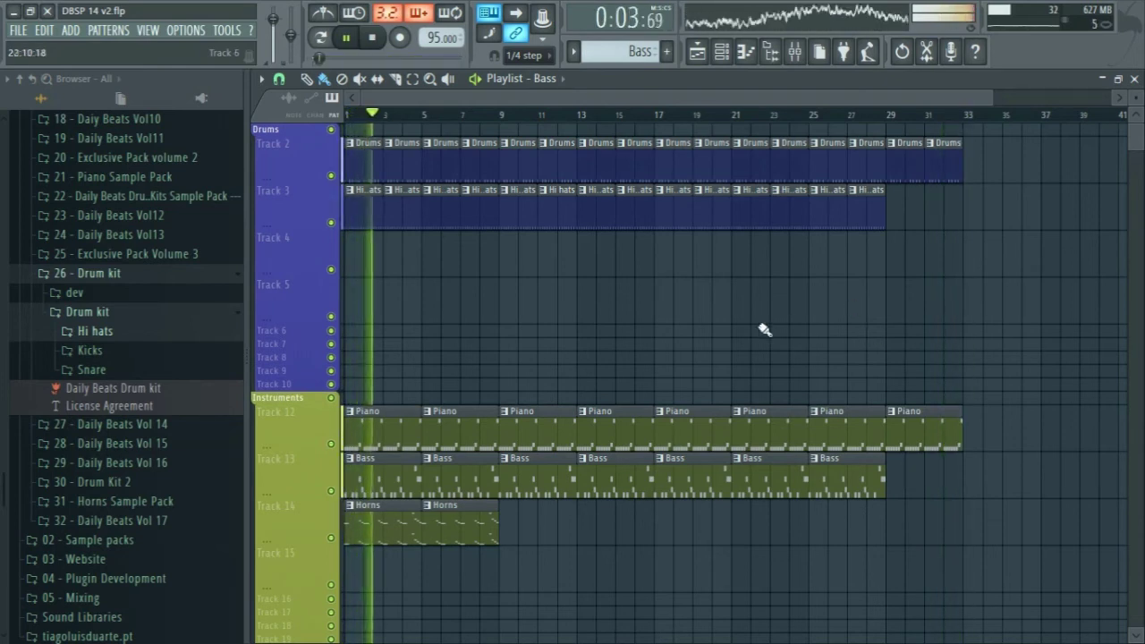
Step: Stop playback, collapse the 26 - Drum kit folder, and expand 27 - Daily Beats Vol 14 to show the packs in Daily Beats Sample Pack Volume 14
{"action": "left_click", "coordinate": [374, 41]}
{"action": "left_click", "coordinate": [93, 274]}
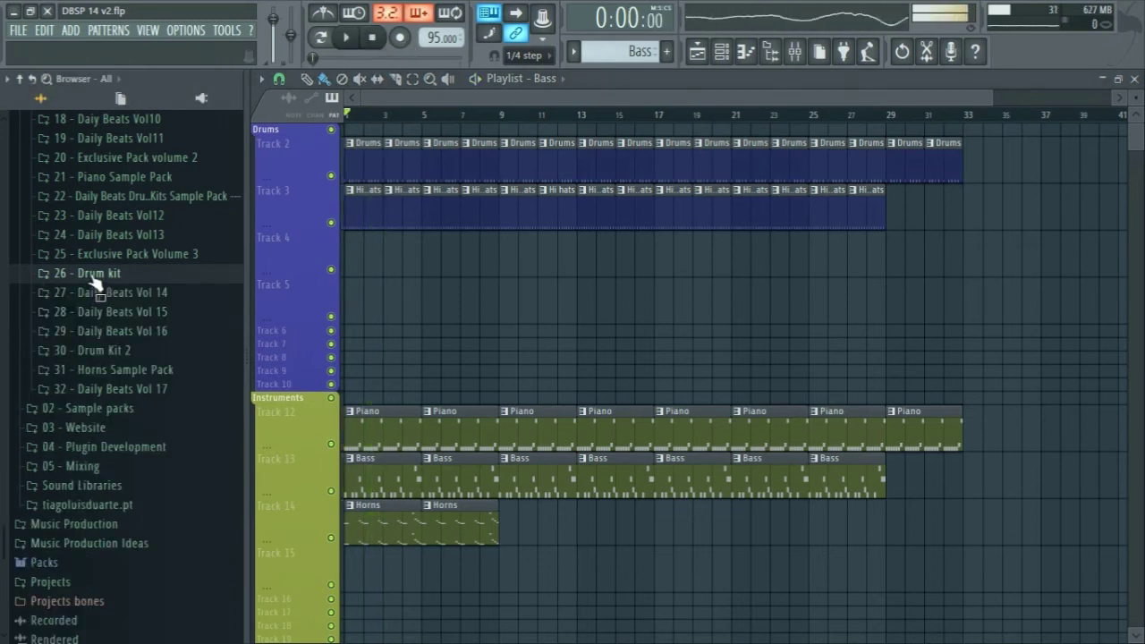
{"action": "left_click", "coordinate": [152, 293]}
{"action": "left_click", "coordinate": [158, 313]}
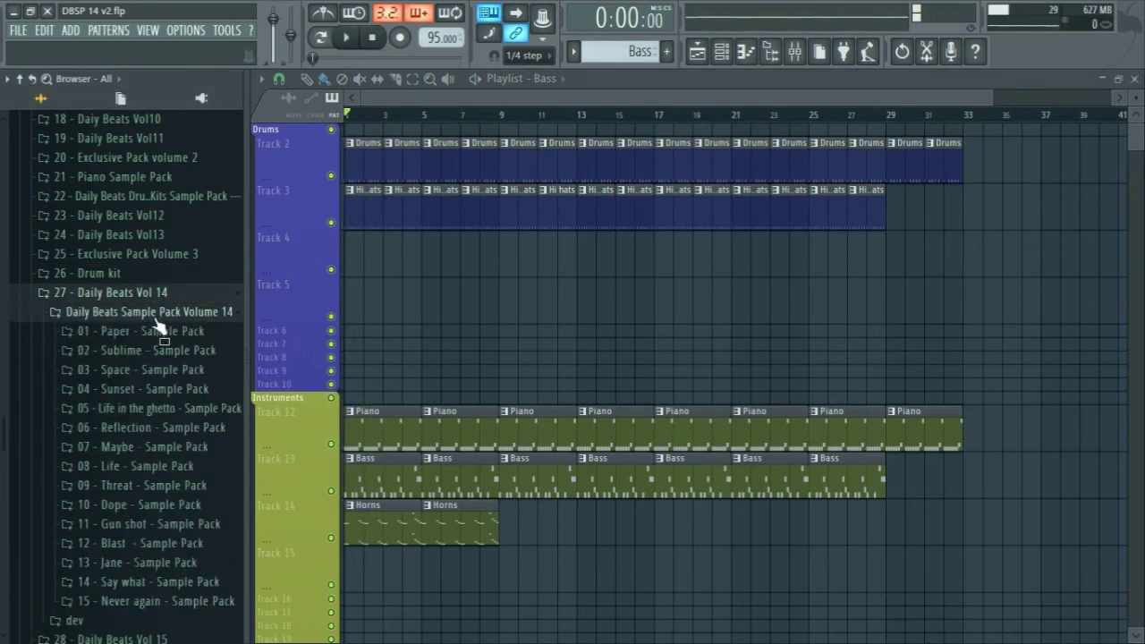
{"action": "scroll", "coordinate": [188, 322], "scroll_direction": "down", "scroll_amount": 3}
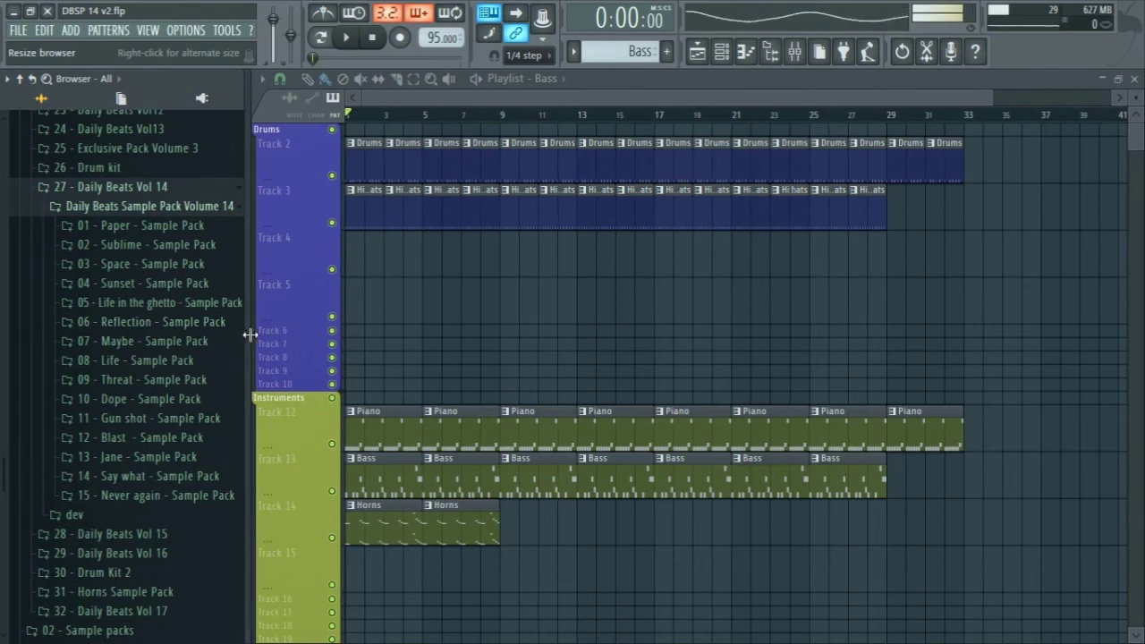
{"action": "left_click_drag", "start_coordinate": [248, 328], "coordinate": [280, 337]}
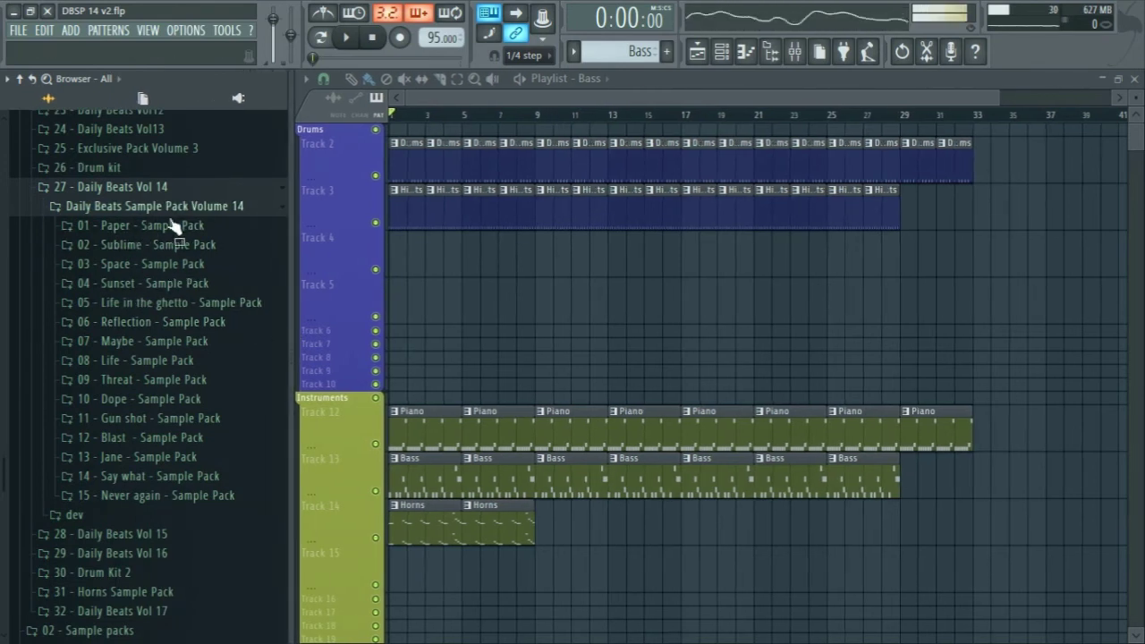
Step: Preview the bass, drum loop, piano, strings, vocal fx and all-instruments samples of the 02 - Sublime pack, and collapse its folder
{"action": "left_click", "coordinate": [159, 249]}
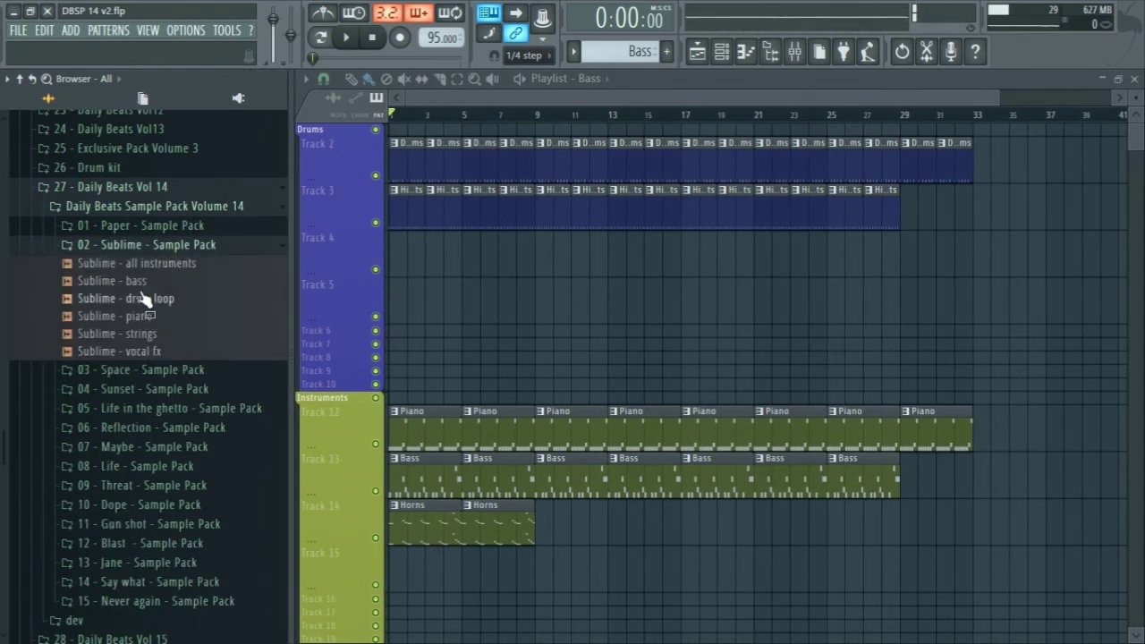
{"action": "left_click", "coordinate": [158, 287]}
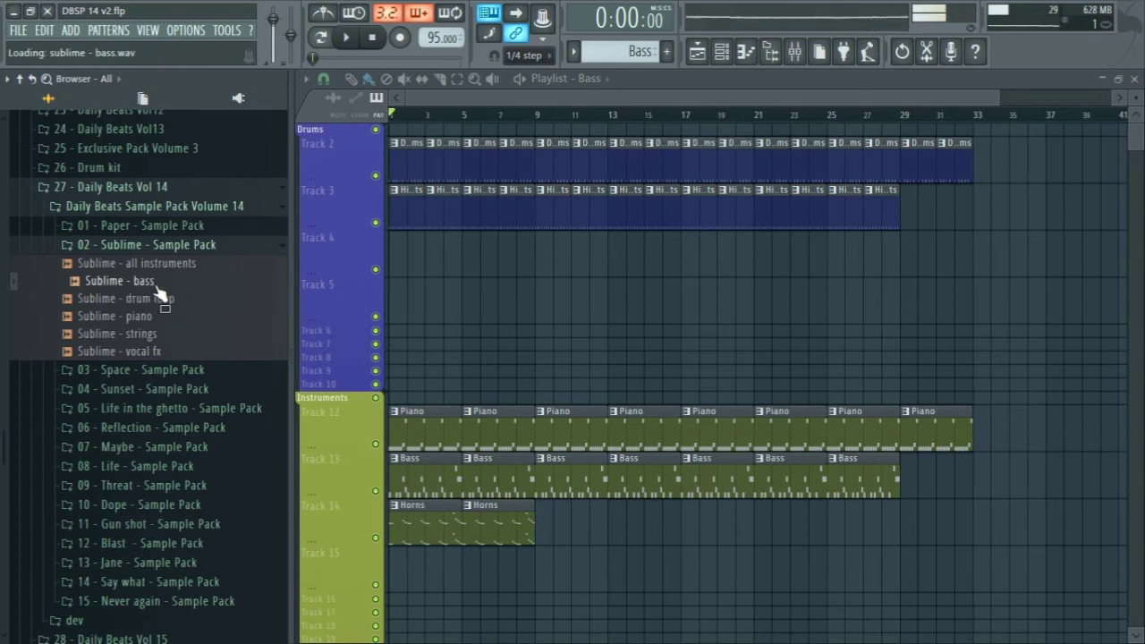
{"action": "key", "text": "Down"}
{"action": "key", "text": "Down"}
{"action": "key", "text": "Down"}
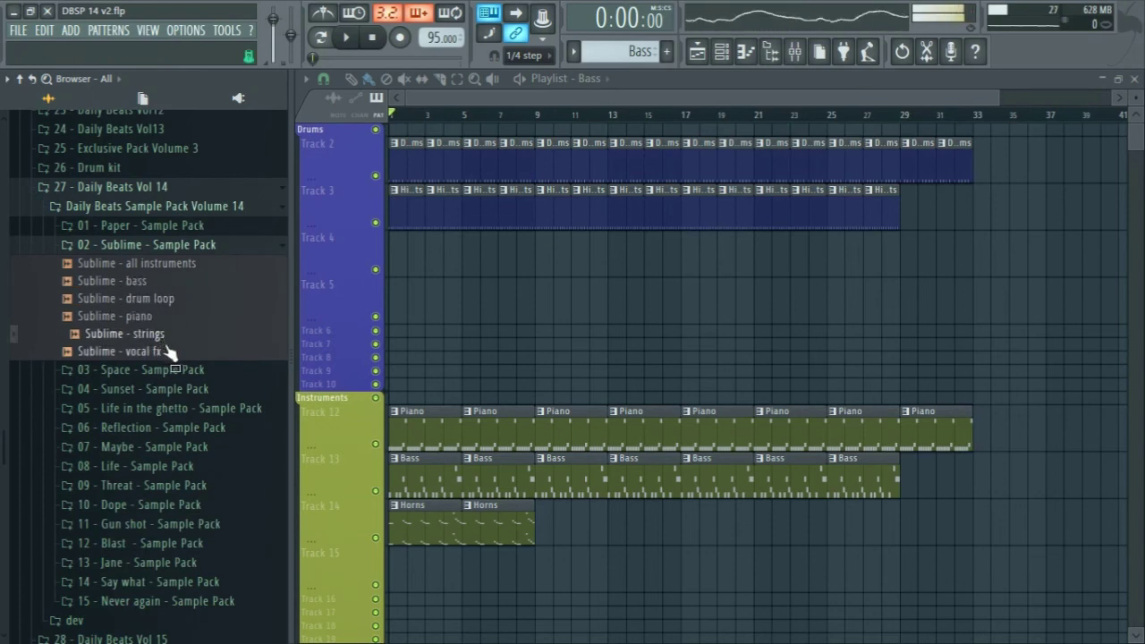
{"action": "left_click", "coordinate": [174, 356]}
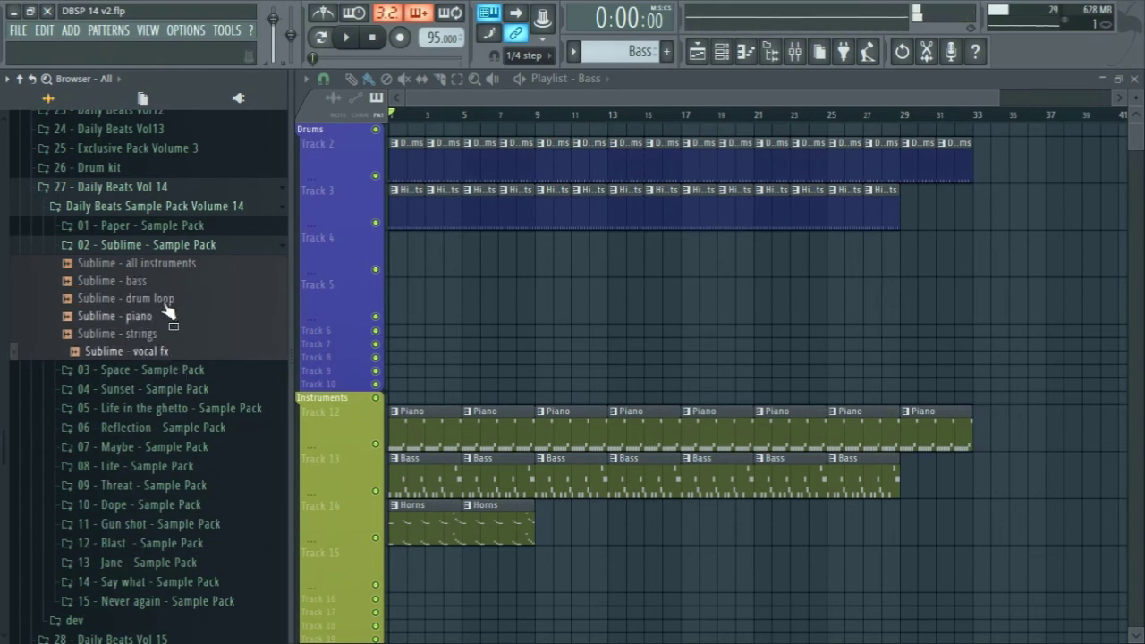
{"action": "left_click", "coordinate": [163, 266]}
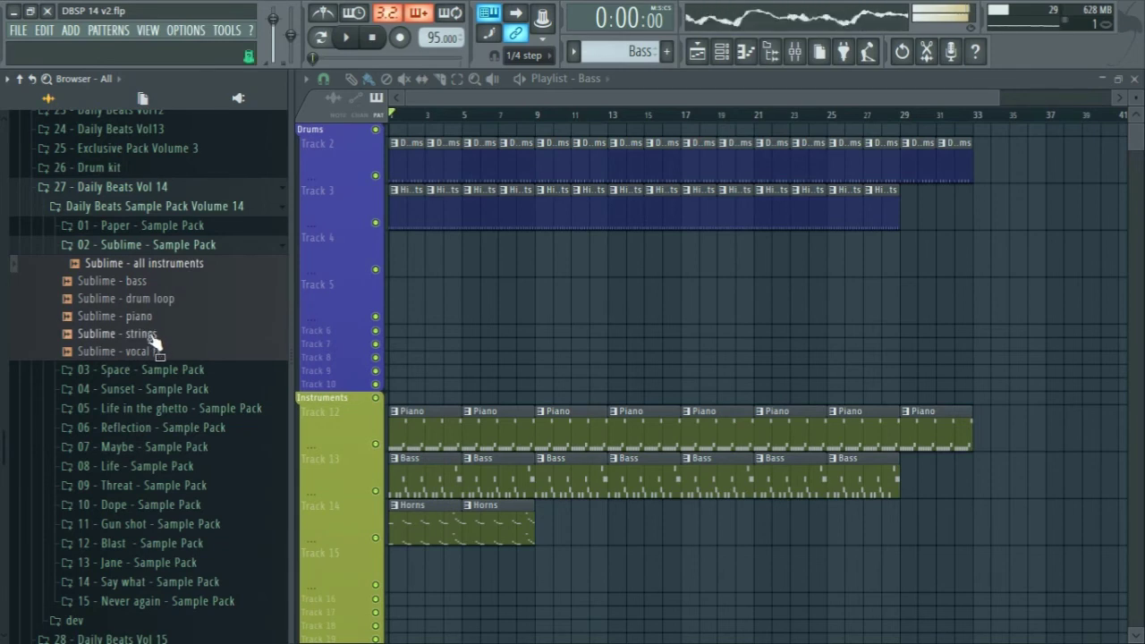
{"action": "left_click", "coordinate": [165, 247]}
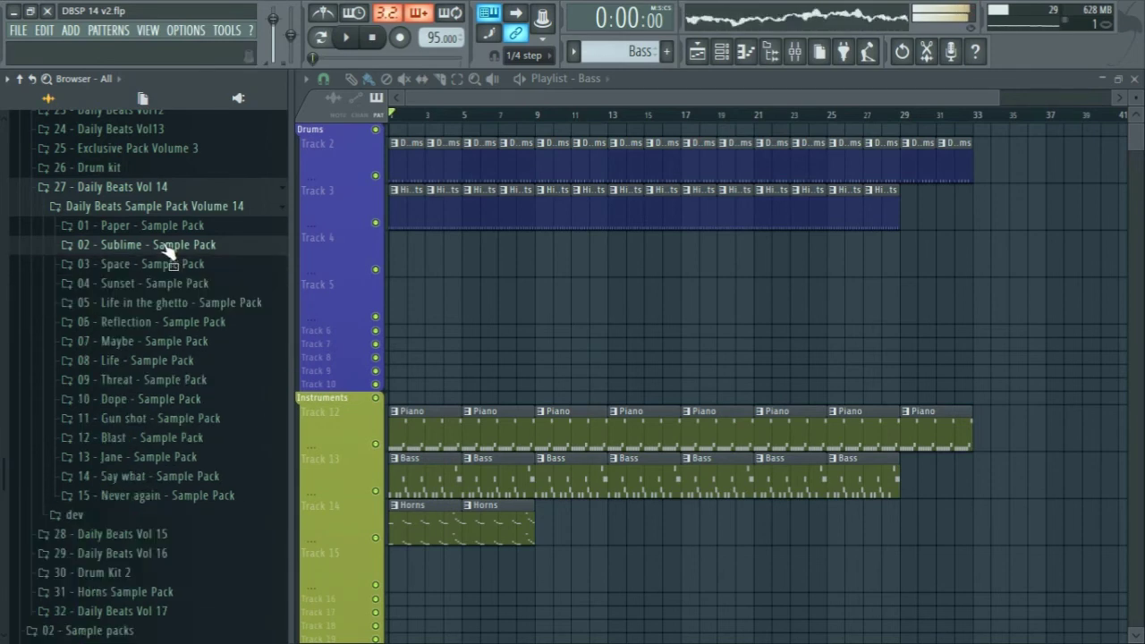
Step: Preview the all-instruments, bass, brass, drum loop, epiano and piano samples of the 05 - Life in the ghetto pack, and collapse its folder
{"action": "left_click", "coordinate": [174, 304]}
{"action": "left_click_drag", "start_coordinate": [201, 333], "coordinate": [191, 351]}
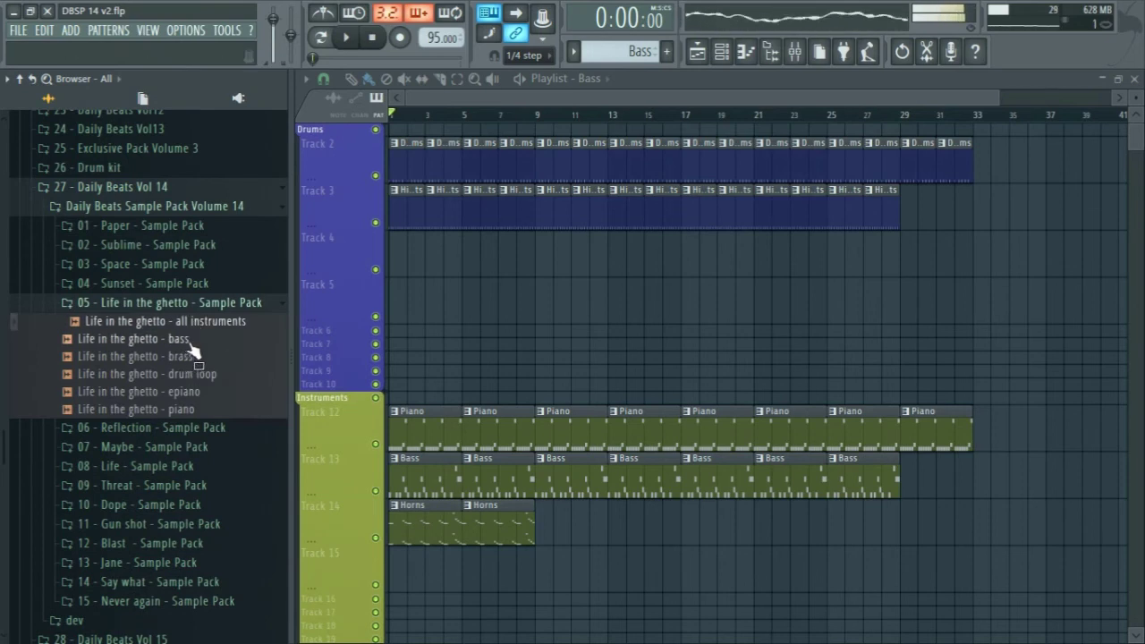
{"action": "left_click", "coordinate": [189, 344]}
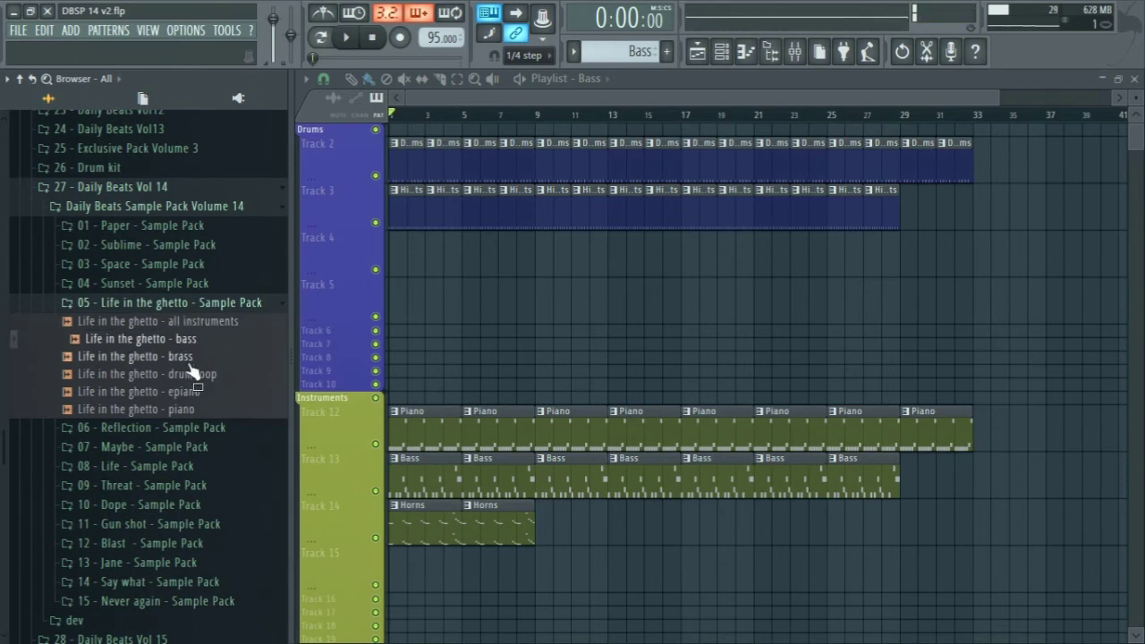
{"action": "left_click", "coordinate": [189, 361]}
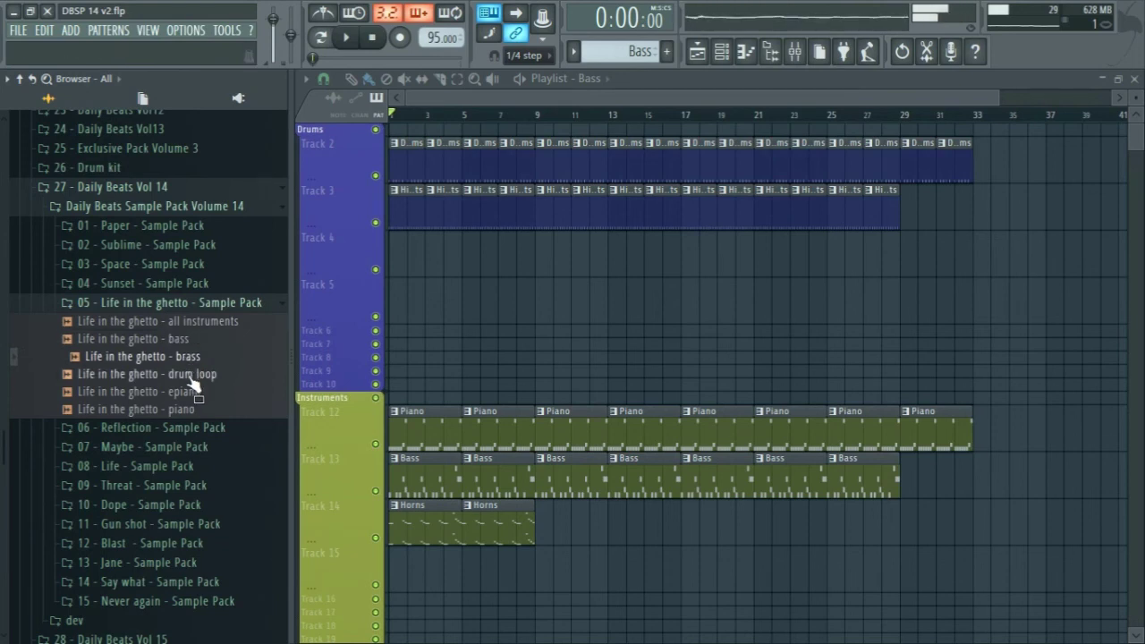
{"action": "left_click", "coordinate": [193, 379]}
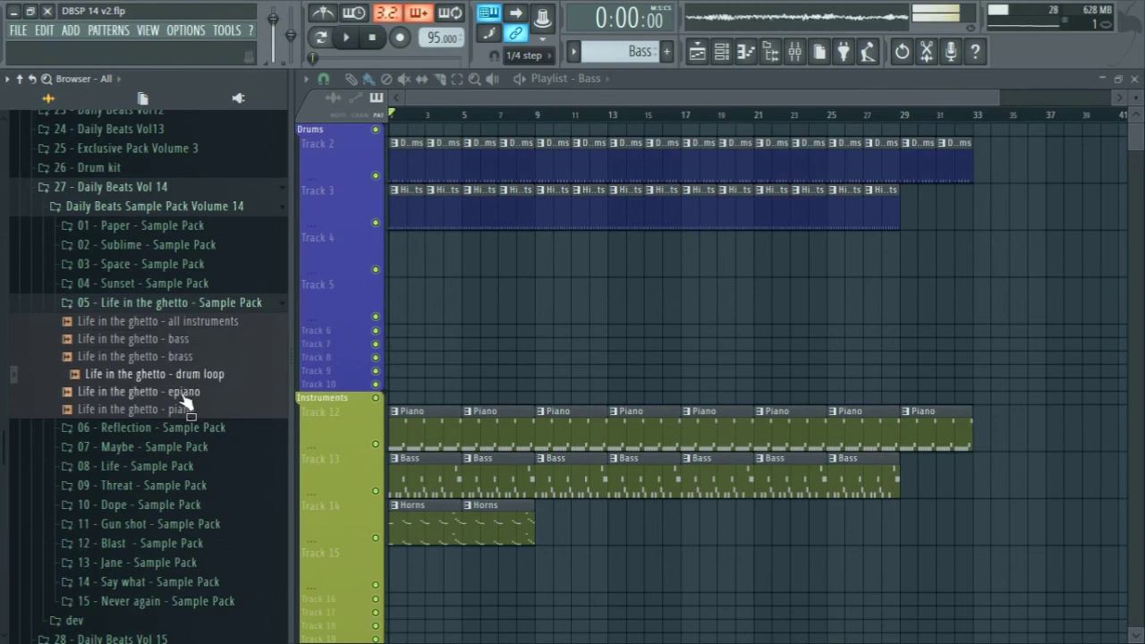
{"action": "left_click", "coordinate": [183, 395]}
{"action": "left_click", "coordinate": [184, 409]}
{"action": "left_click", "coordinate": [191, 375]}
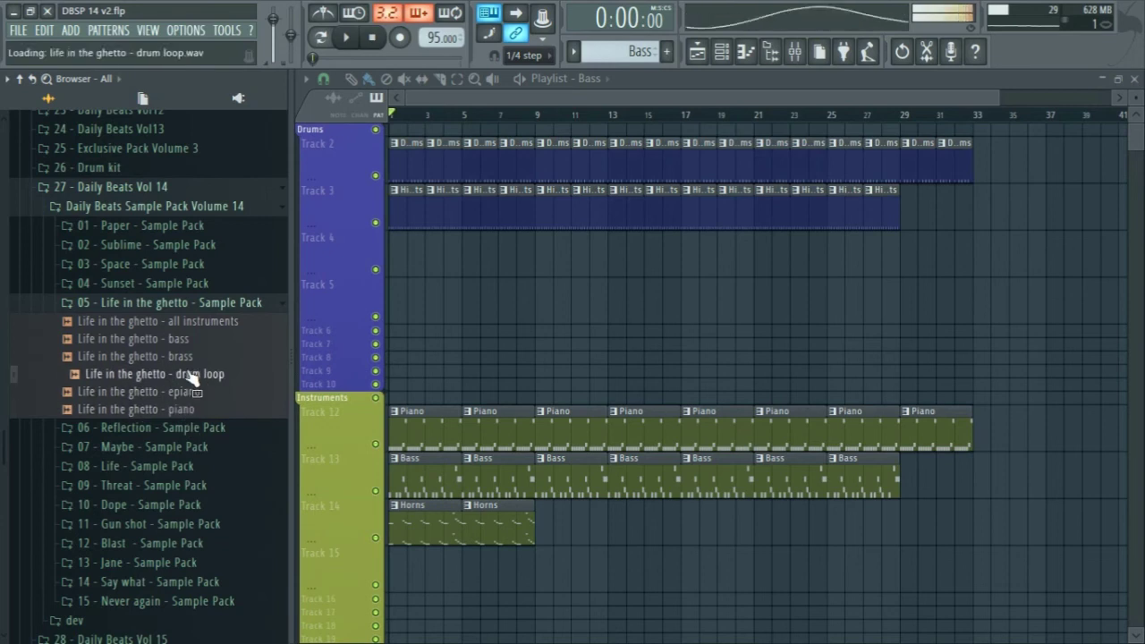
{"action": "left_click", "coordinate": [176, 304]}
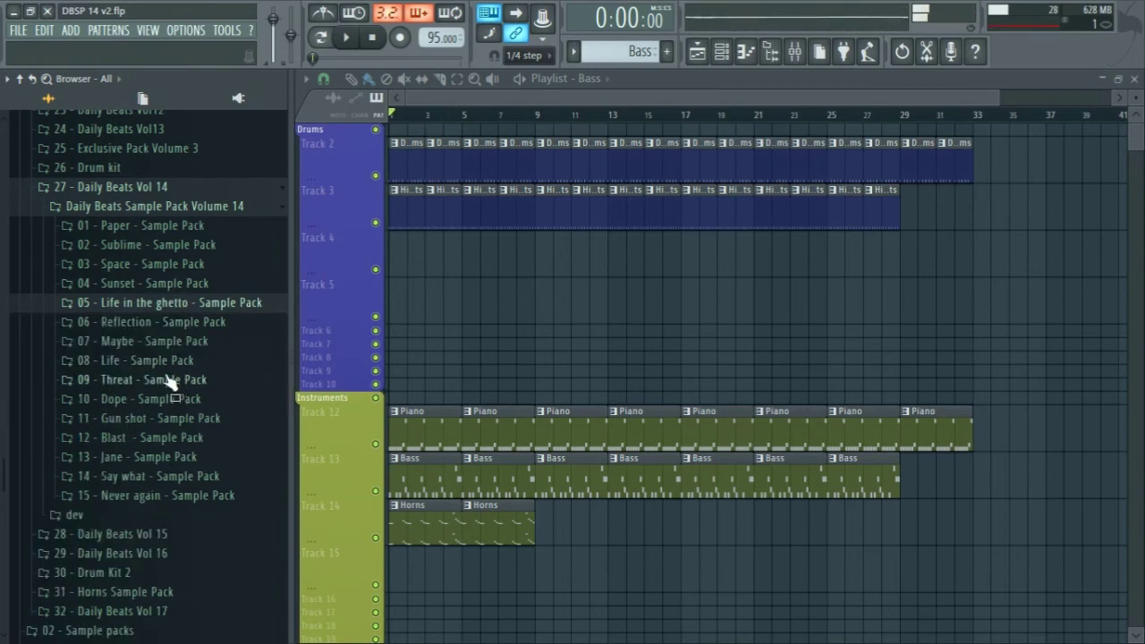
Step: Open the 10 - Dope - Sample Pack folder and close it again
{"action": "left_click", "coordinate": [180, 399]}
{"action": "left_click", "coordinate": [182, 401]}
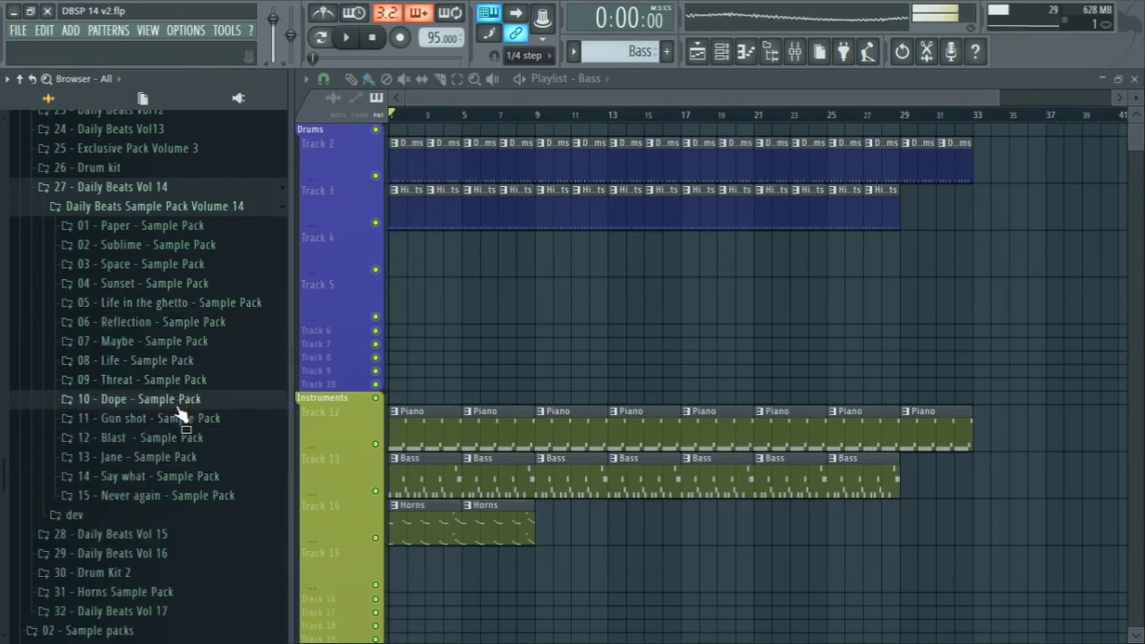
Step: Preview the all-instruments and drum loop samples of the 11 - Gun shot pack, and collapse its folder
{"action": "left_click", "coordinate": [171, 421]}
{"action": "left_click", "coordinate": [170, 440]}
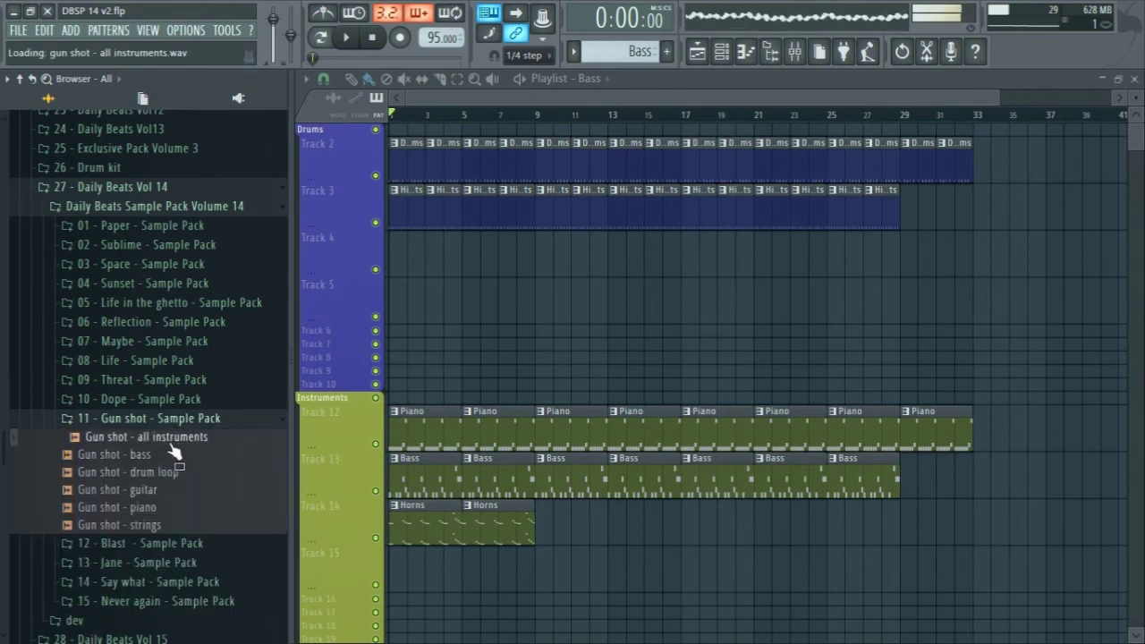
{"action": "scroll", "coordinate": [174, 434], "scroll_direction": "down", "scroll_amount": 2}
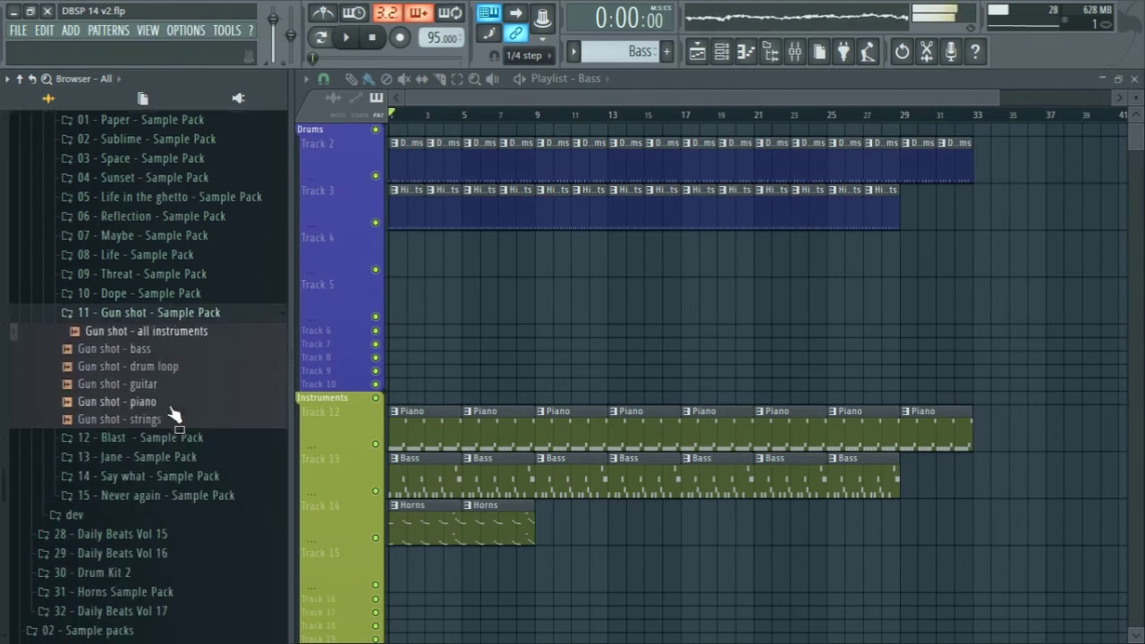
{"action": "left_click", "coordinate": [167, 367]}
{"action": "left_click", "coordinate": [177, 313]}
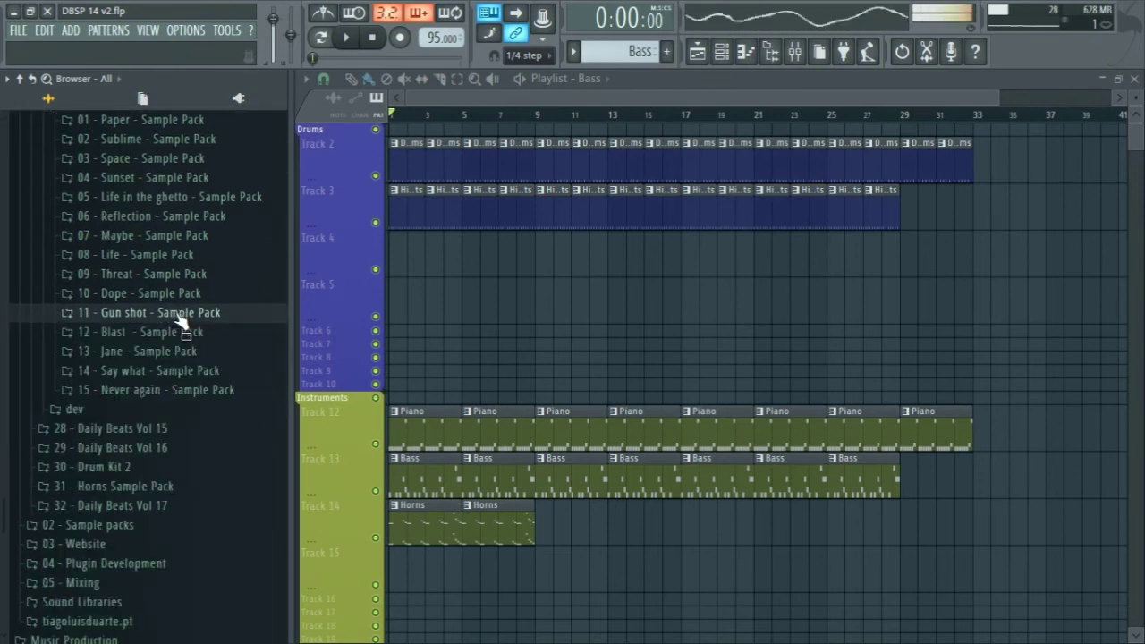
Step: Preview the drum loop, all-instruments, bass, piano, strings and violins samples of the 09 - Threat pack, and collapse its folder
{"action": "left_click", "coordinate": [174, 275]}
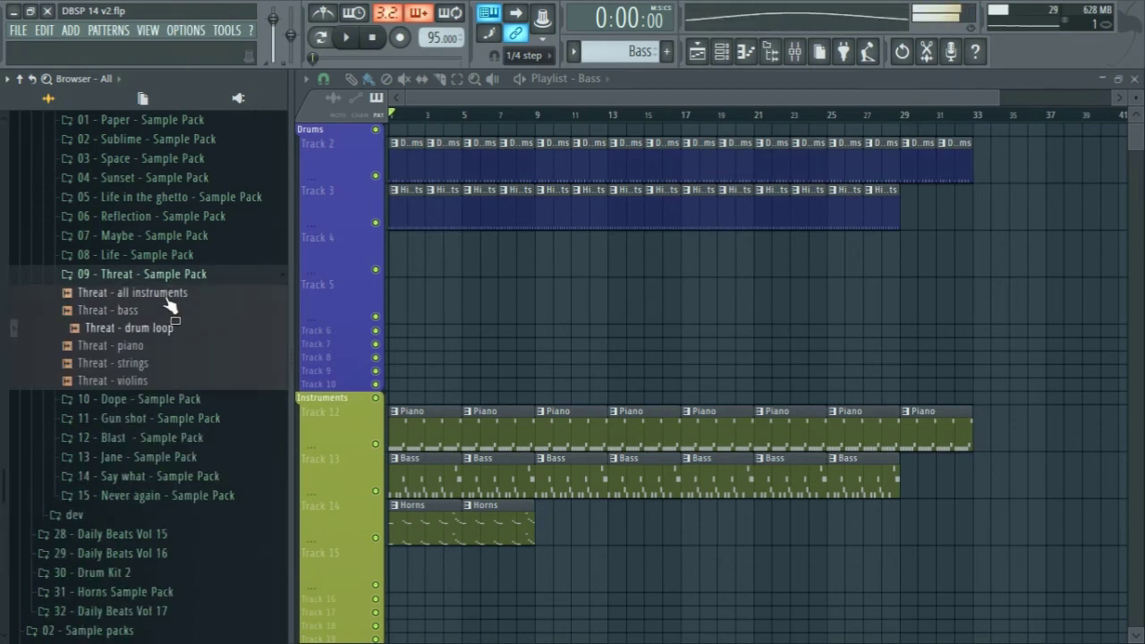
{"action": "left_click", "coordinate": [168, 297]}
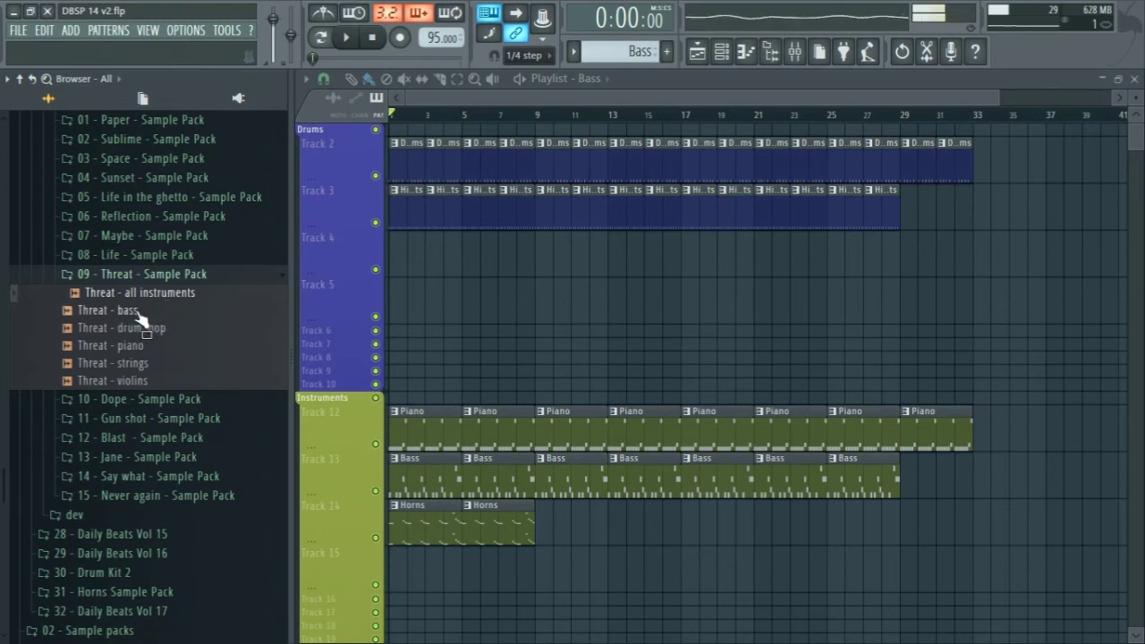
{"action": "left_click", "coordinate": [139, 313]}
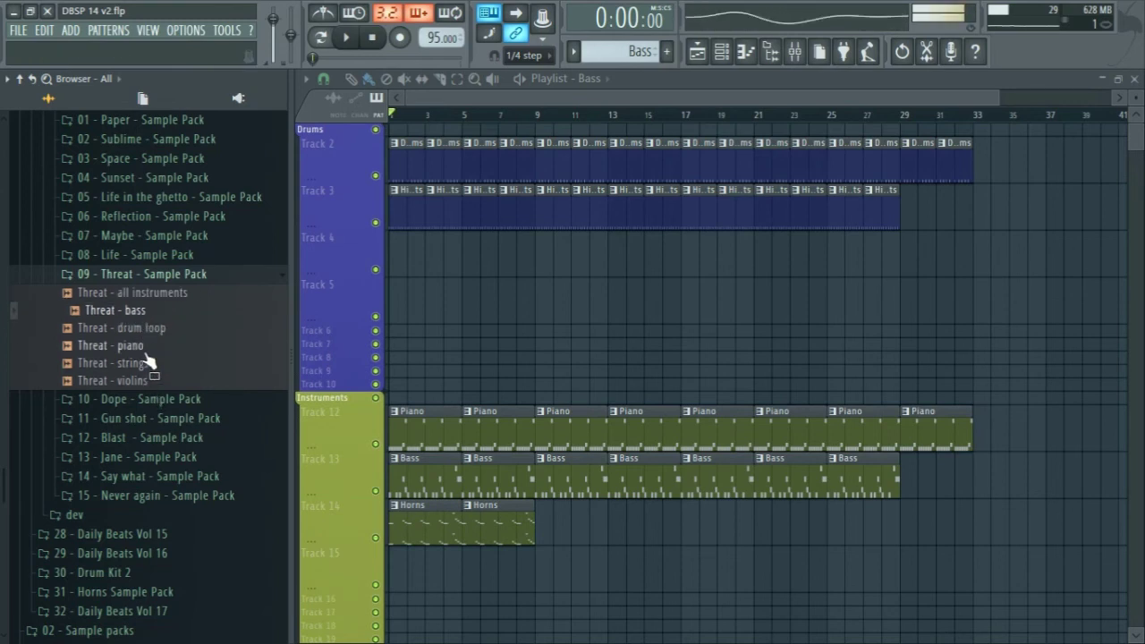
{"action": "left_click", "coordinate": [148, 351]}
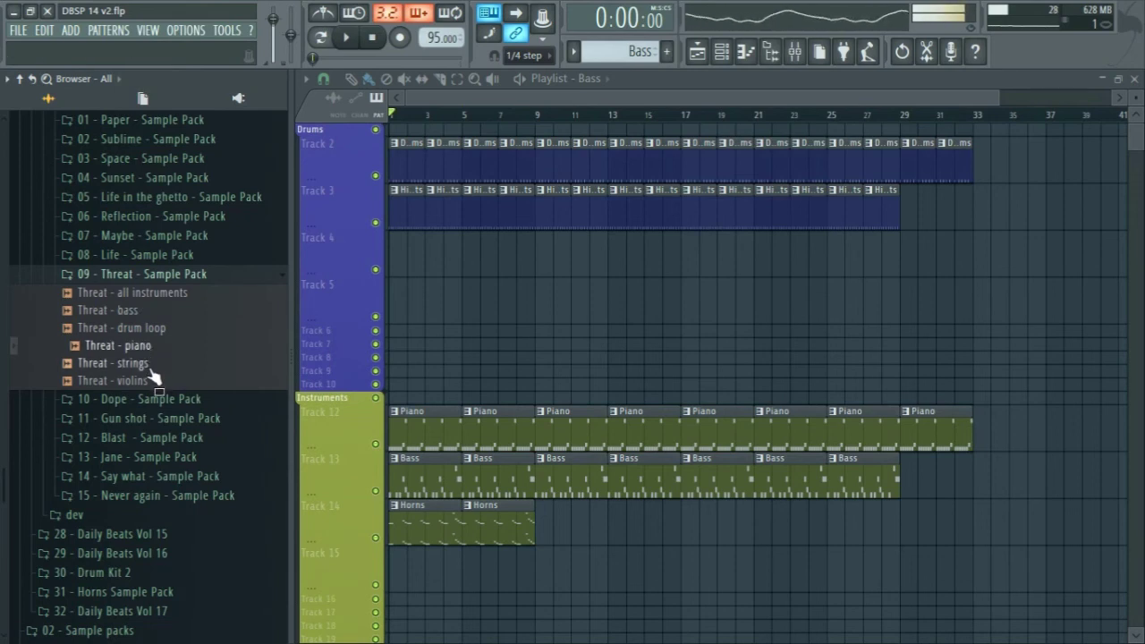
{"action": "left_click", "coordinate": [150, 367]}
{"action": "left_click", "coordinate": [156, 383]}
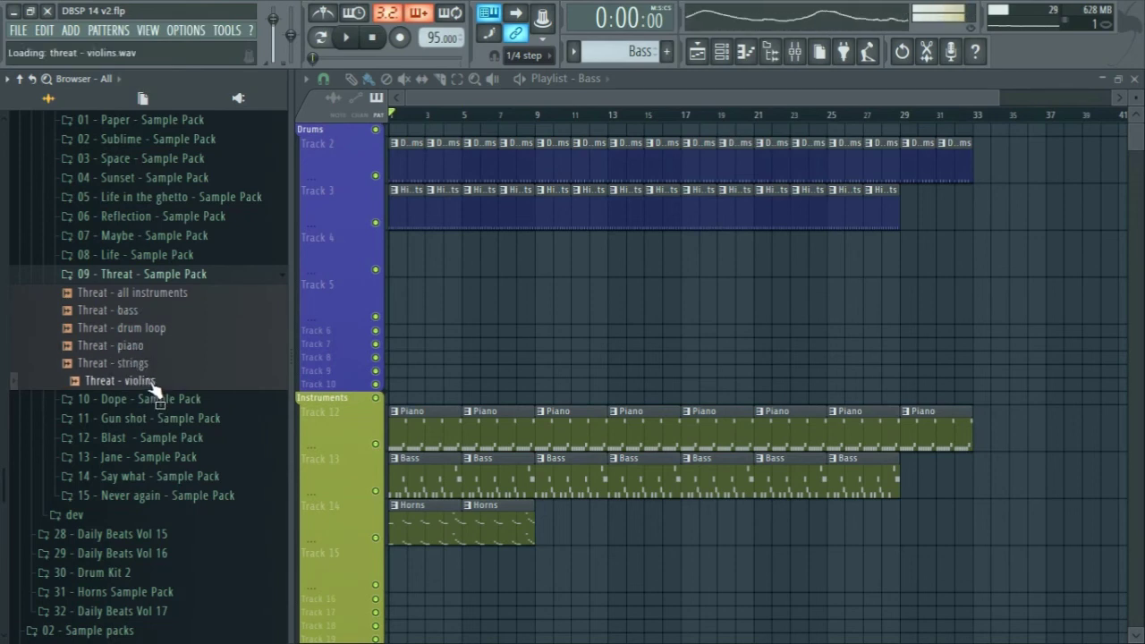
{"action": "left_click", "coordinate": [163, 278]}
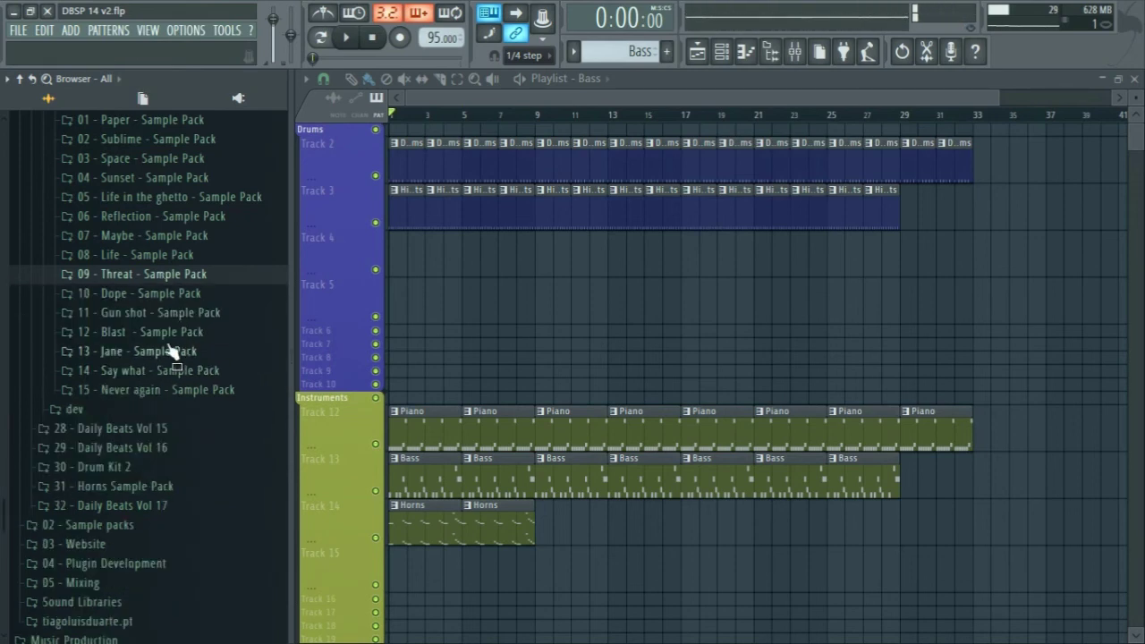
Step: Preview the all-instruments sample of the 13 - Jane pack, and collapse the 27 - Daily Beats Vol 14 folder with its subfolder
{"action": "left_click", "coordinate": [170, 351]}
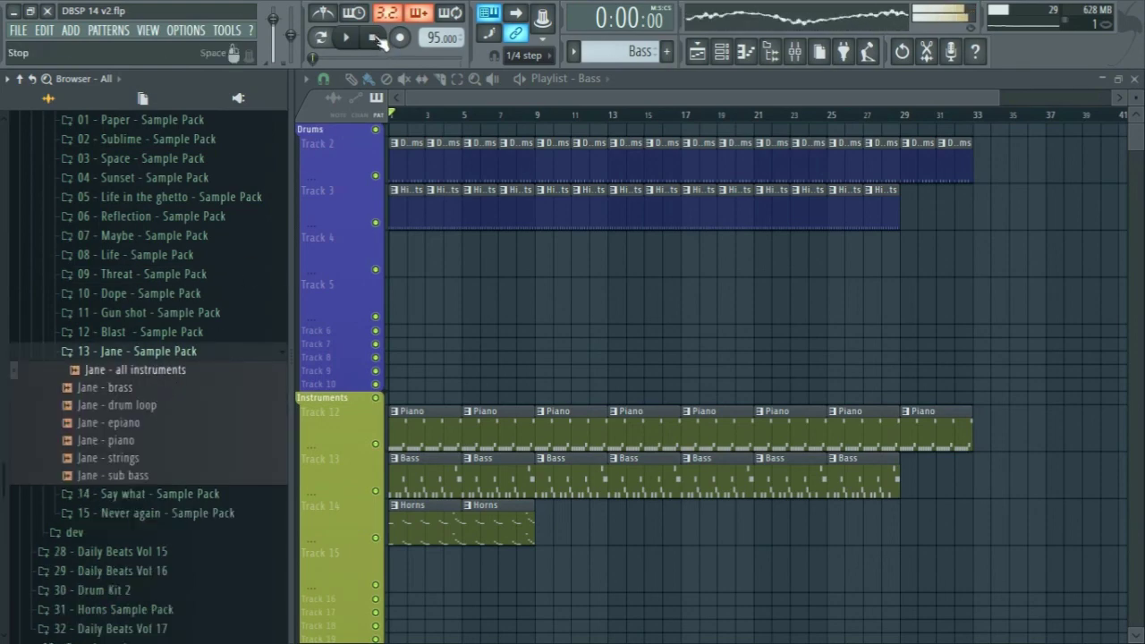
{"action": "scroll", "coordinate": [146, 310], "scroll_direction": "up", "scroll_amount": 5}
{"action": "scroll", "coordinate": [143, 309], "scroll_direction": "down", "scroll_amount": 2}
{"action": "left_click", "coordinate": [127, 318]}
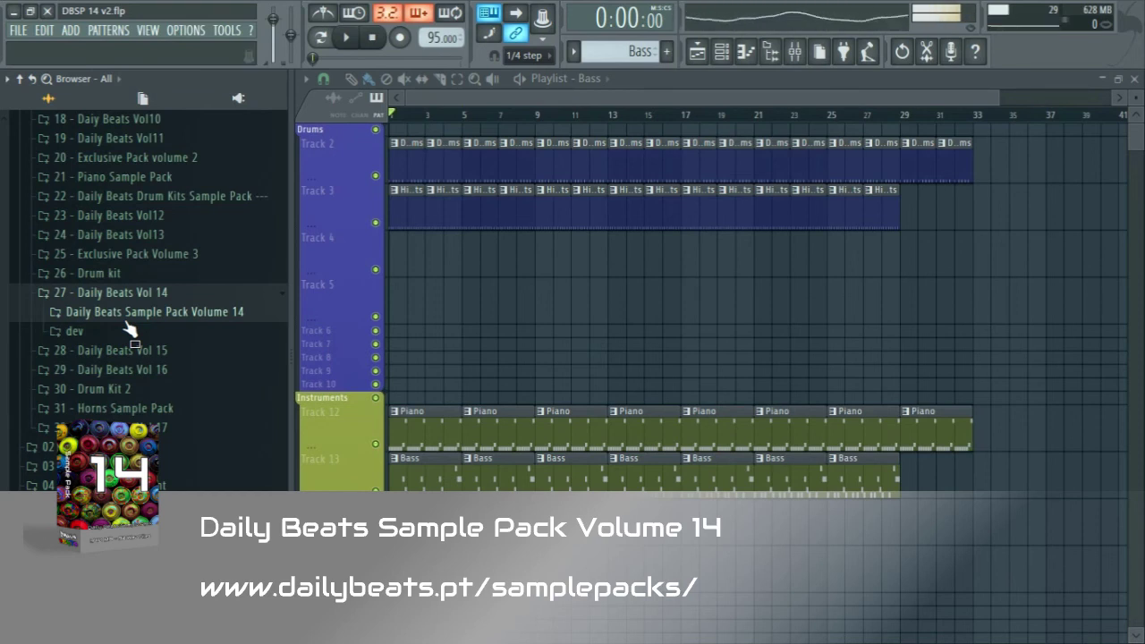
{"action": "left_click", "coordinate": [123, 295]}
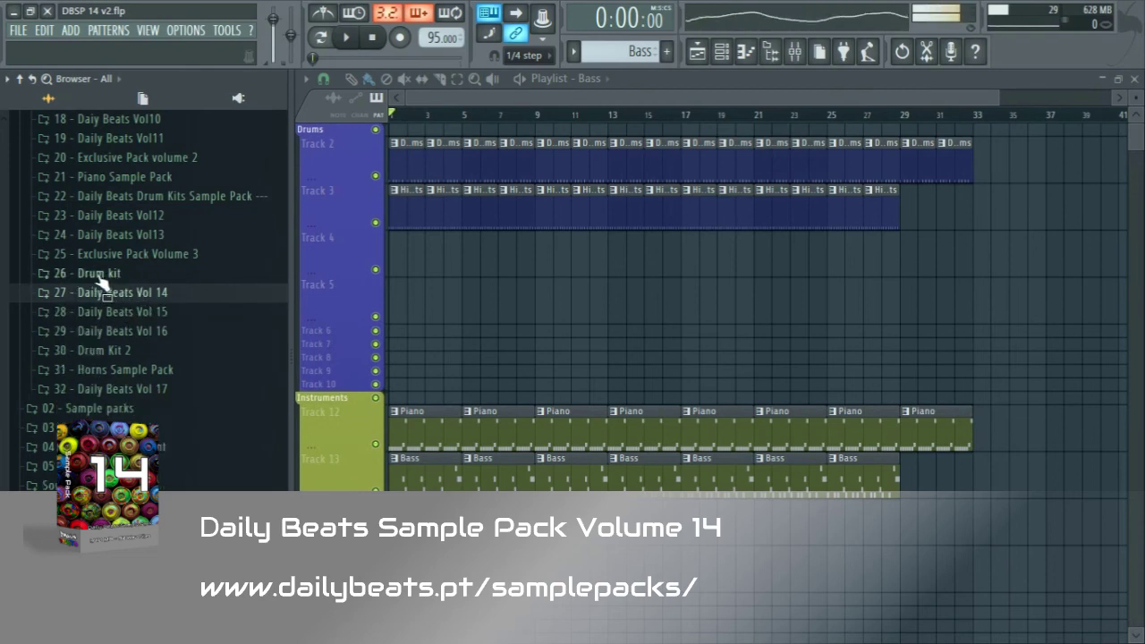
Step: Expand the 26 - Drum kit folder, preview kick 13 from its Kicks subfolder, and collapse Kicks
{"action": "left_click", "coordinate": [123, 276]}
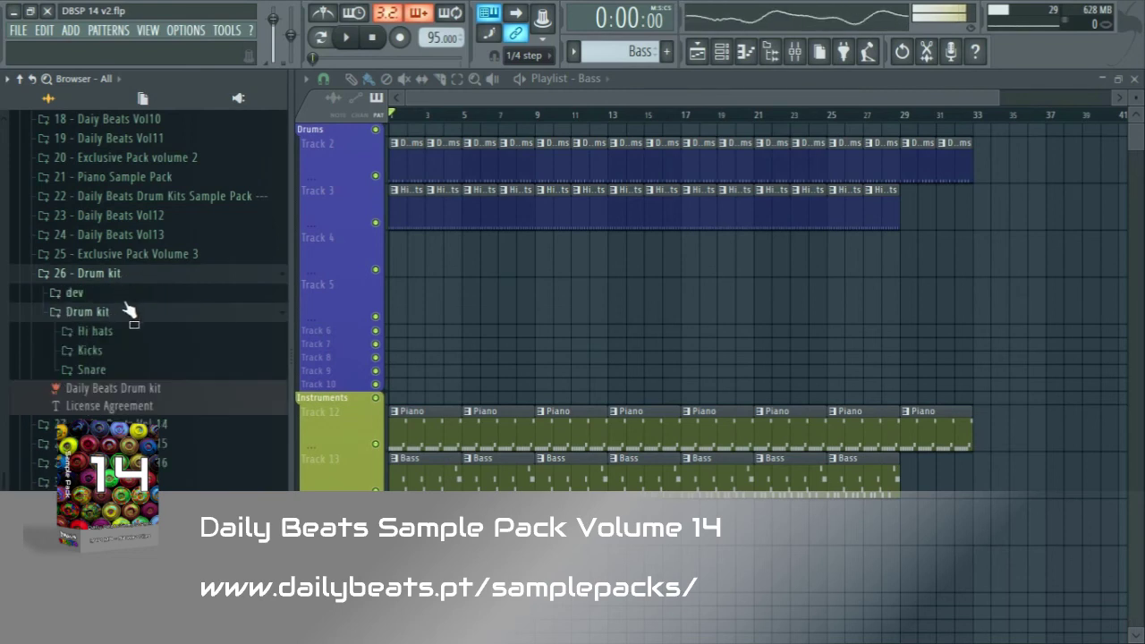
{"action": "left_click", "coordinate": [107, 353]}
{"action": "left_click", "coordinate": [117, 353]}
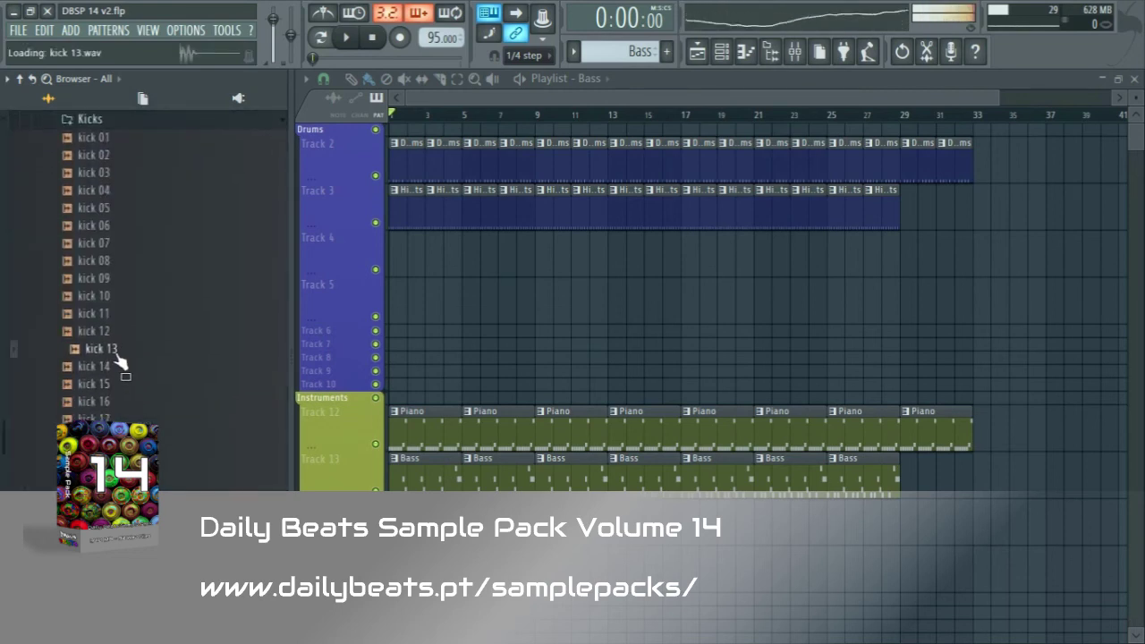
{"action": "left_click", "coordinate": [126, 120]}
Step: Preview Snare 22 and Snare 26 in the drum kit's Snare subfolder, and collapse it
{"action": "left_click", "coordinate": [132, 140]}
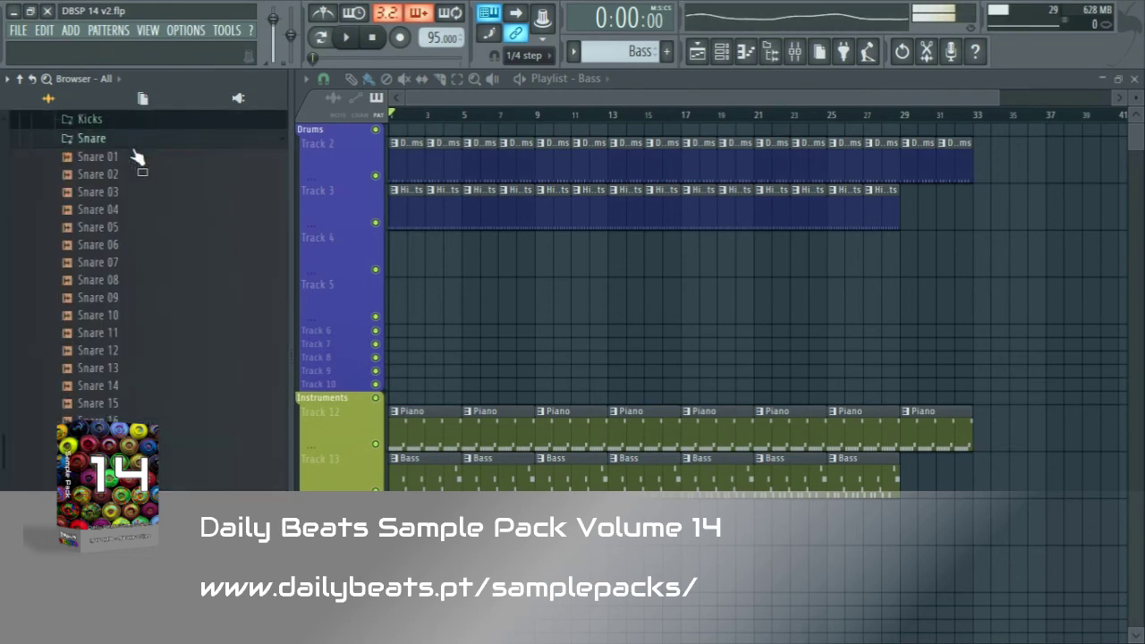
{"action": "scroll", "coordinate": [128, 385], "scroll_direction": "down", "scroll_amount": 4}
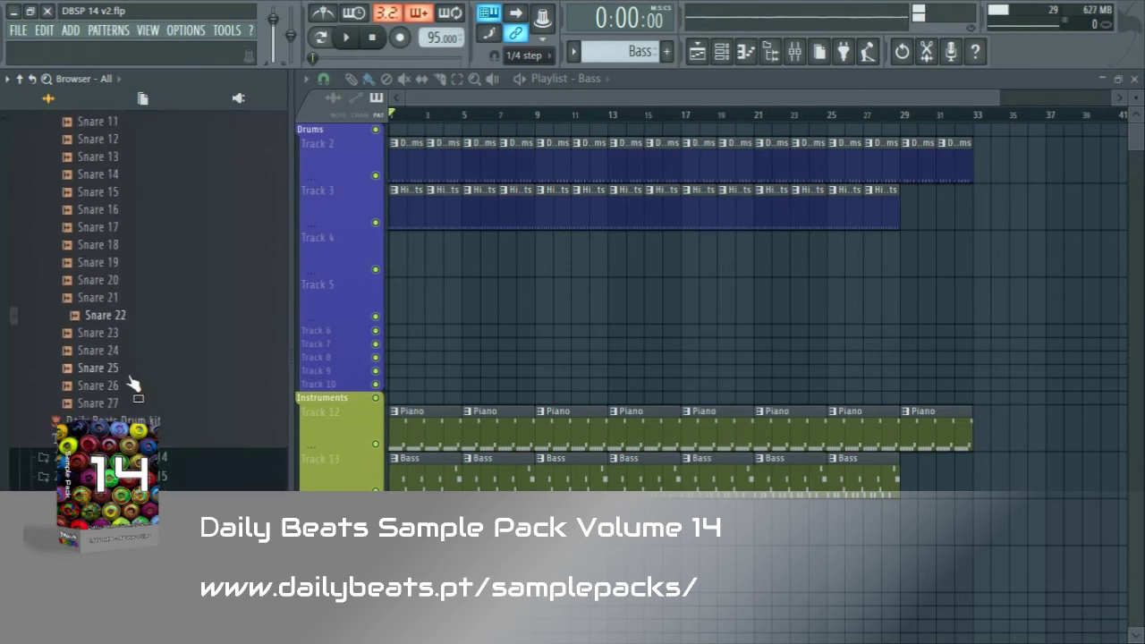
{"action": "left_click", "coordinate": [130, 387]}
{"action": "scroll", "coordinate": [127, 388], "scroll_direction": "up", "scroll_amount": 6}
{"action": "left_click", "coordinate": [109, 247]}
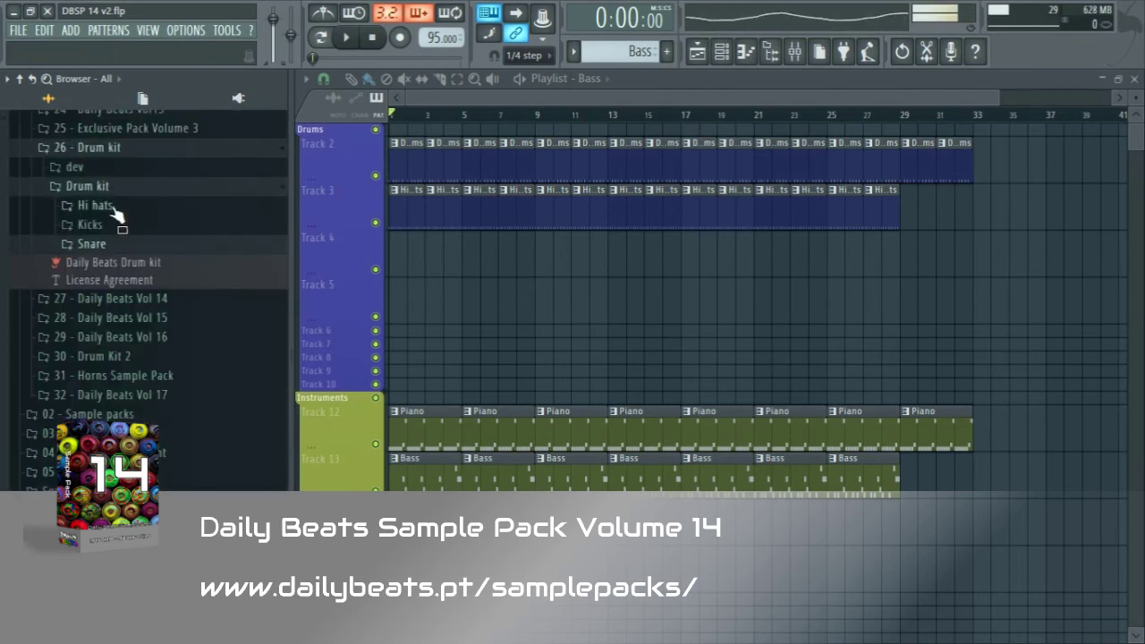
Step: Open the drum kit's Hi hats subfolder to show its samples, and collapse it along with the 26 - Drum kit folder
{"action": "left_click", "coordinate": [113, 210]}
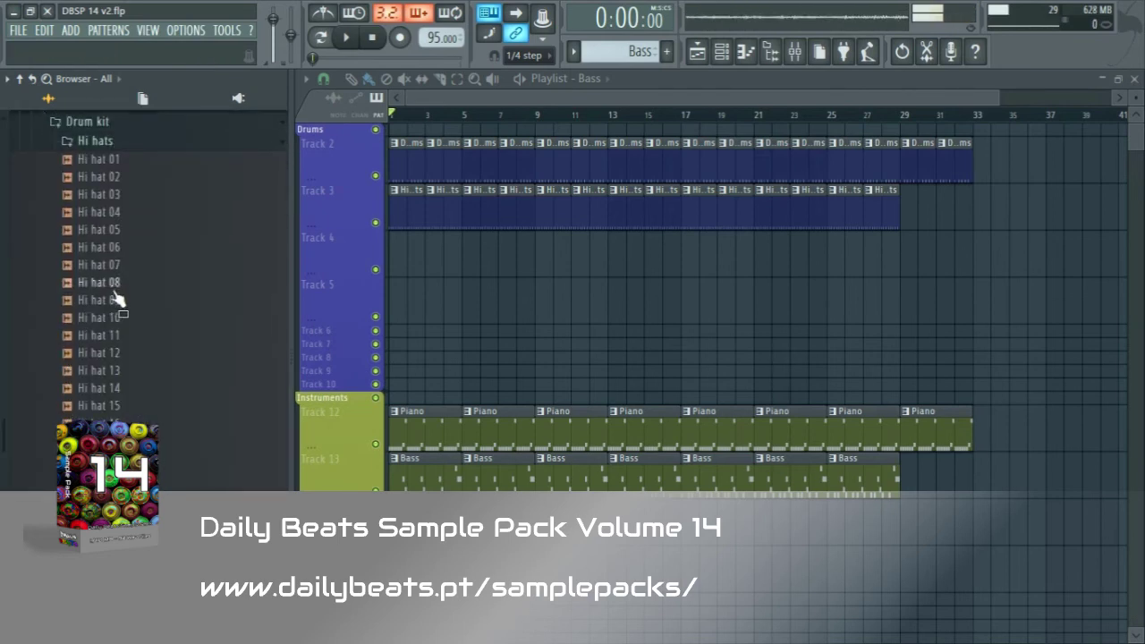
{"action": "left_click", "coordinate": [102, 141]}
{"action": "scroll", "coordinate": [167, 255], "scroll_direction": "up", "scroll_amount": 5}
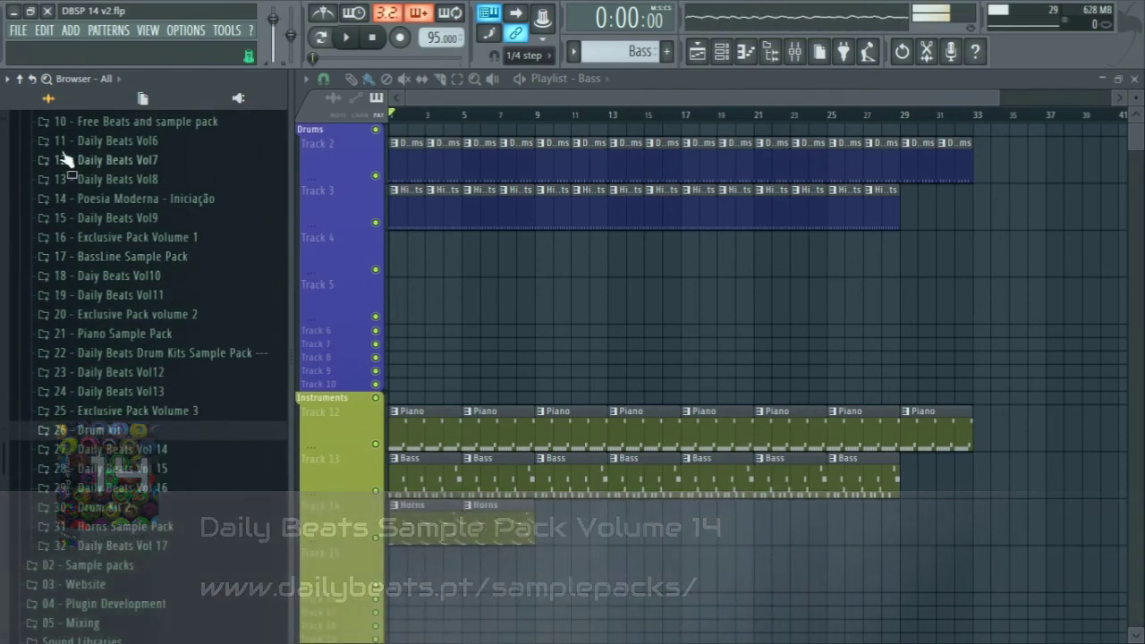
Step: Collapse the browser to its top-level folders and narrow it to give the playlist arrangement more room
{"action": "left_click", "coordinate": [19, 79]}
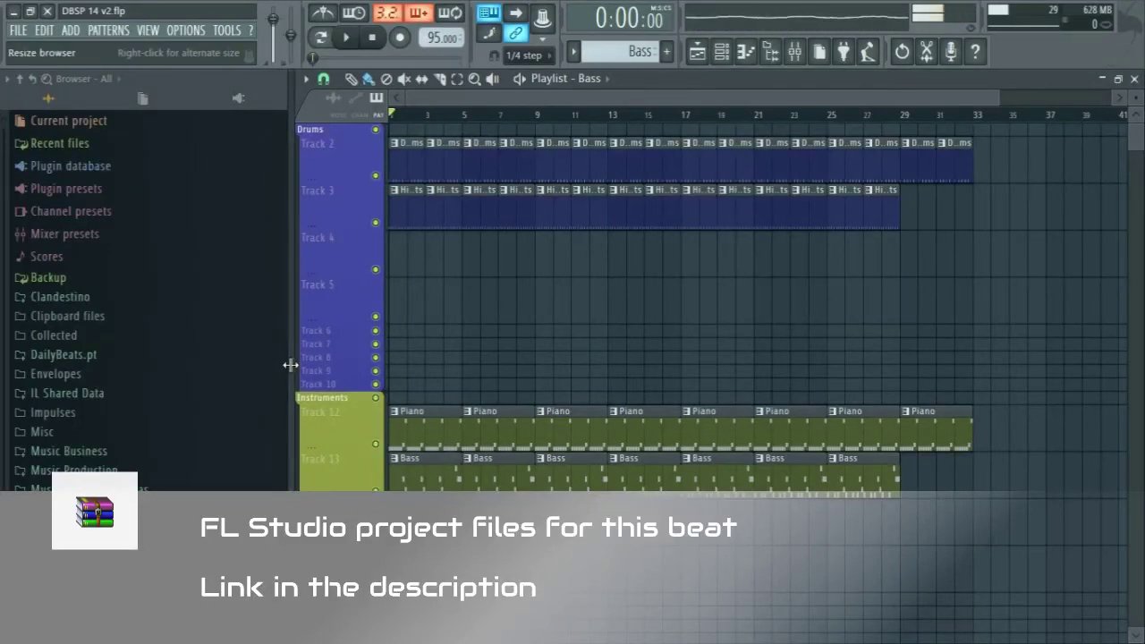
{"action": "left_click_drag", "start_coordinate": [289, 363], "coordinate": [199, 362]}
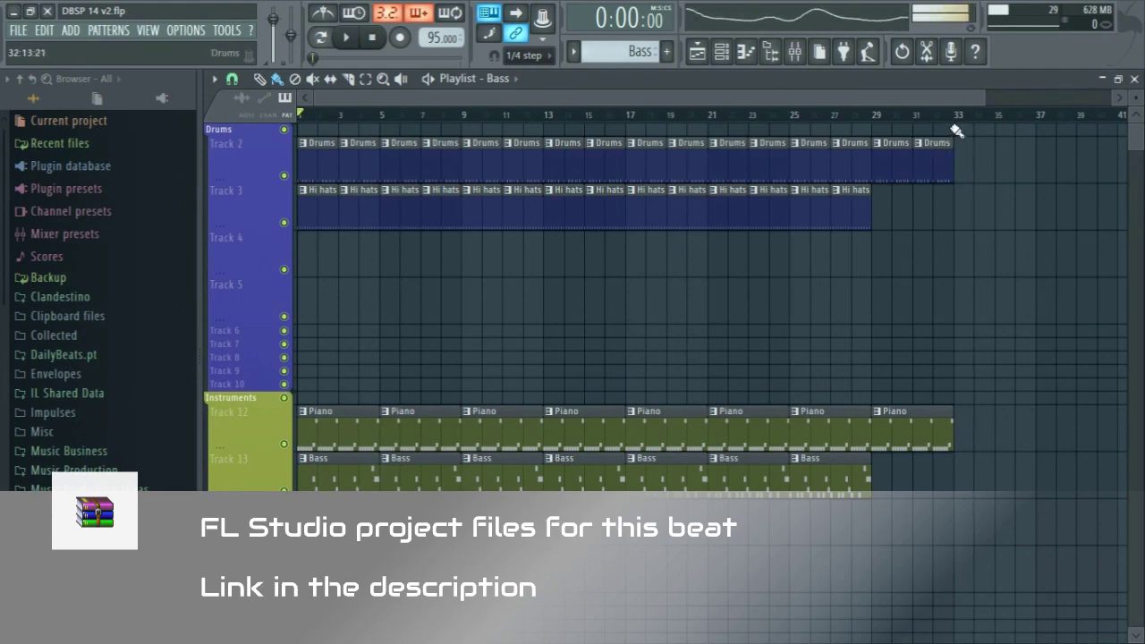
{"action": "left_click_drag", "start_coordinate": [983, 99], "coordinate": [899, 99]}
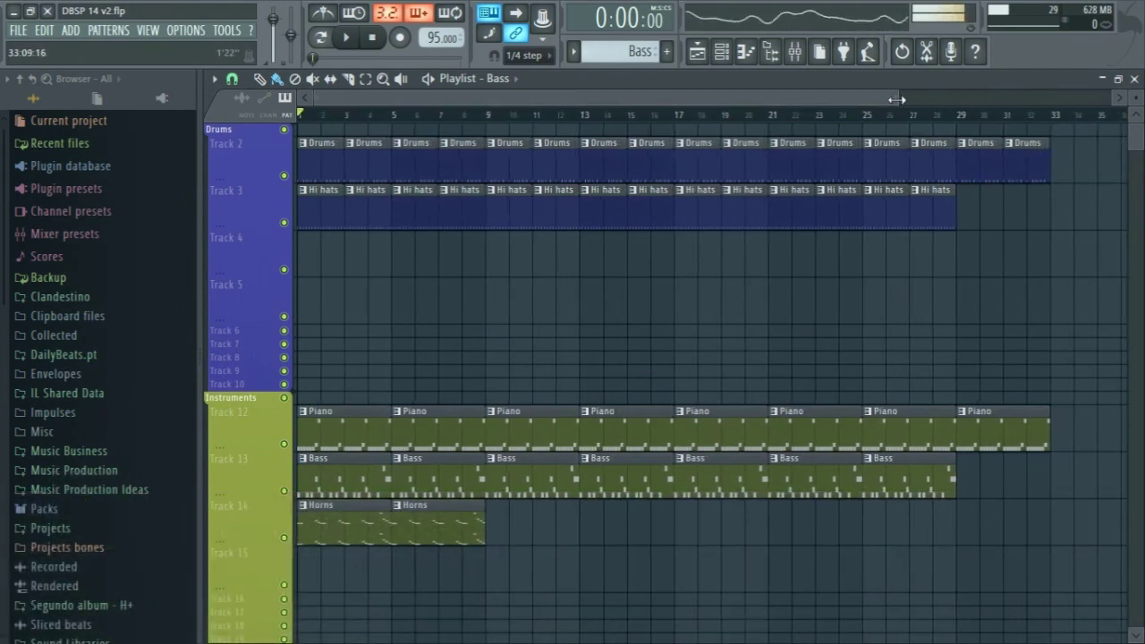